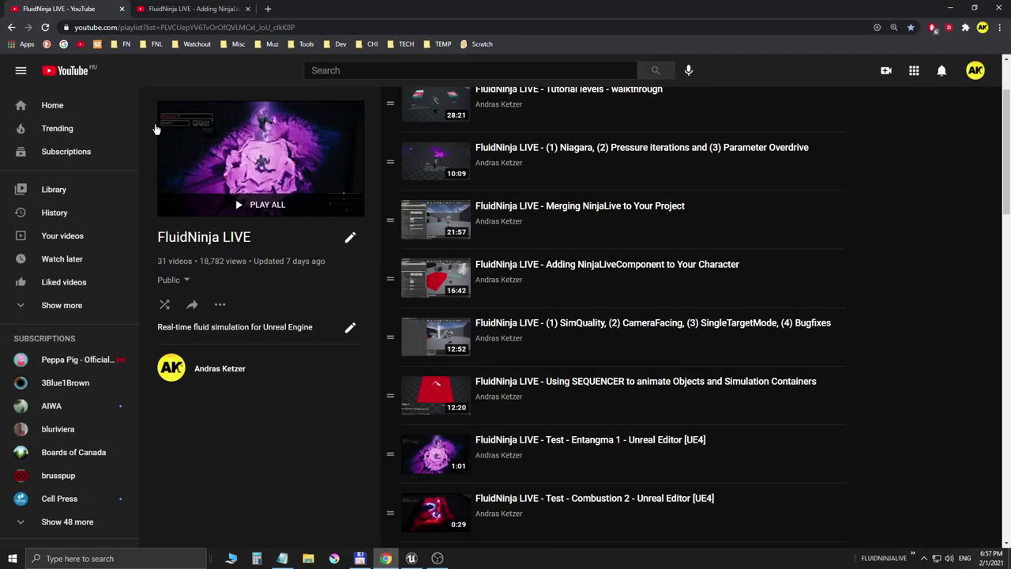
- Open the tutorial video playlist from the FluidNinja LIVE marketplace page and look through its videos
left_click(13, 28)
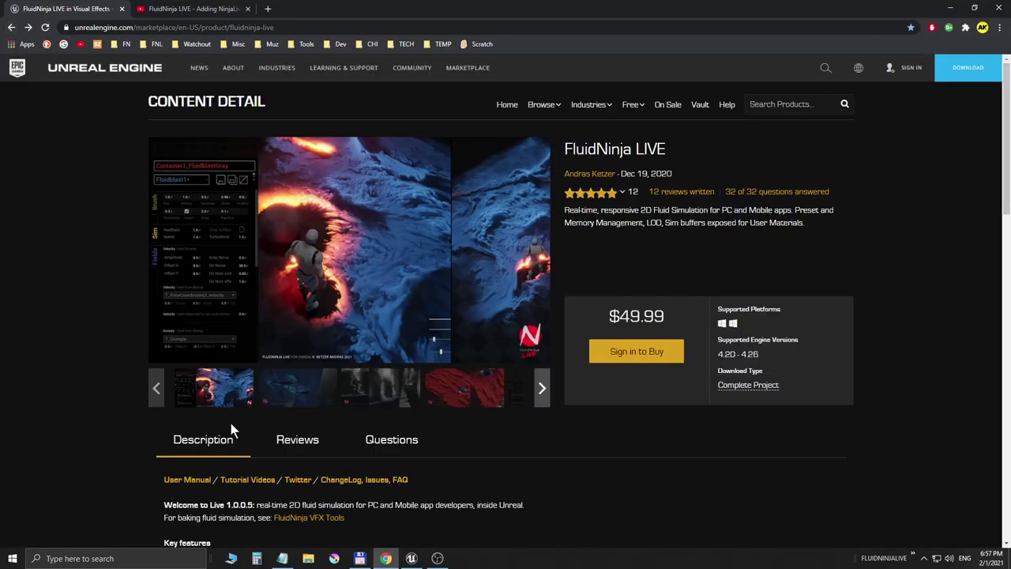
left_click(244, 482)
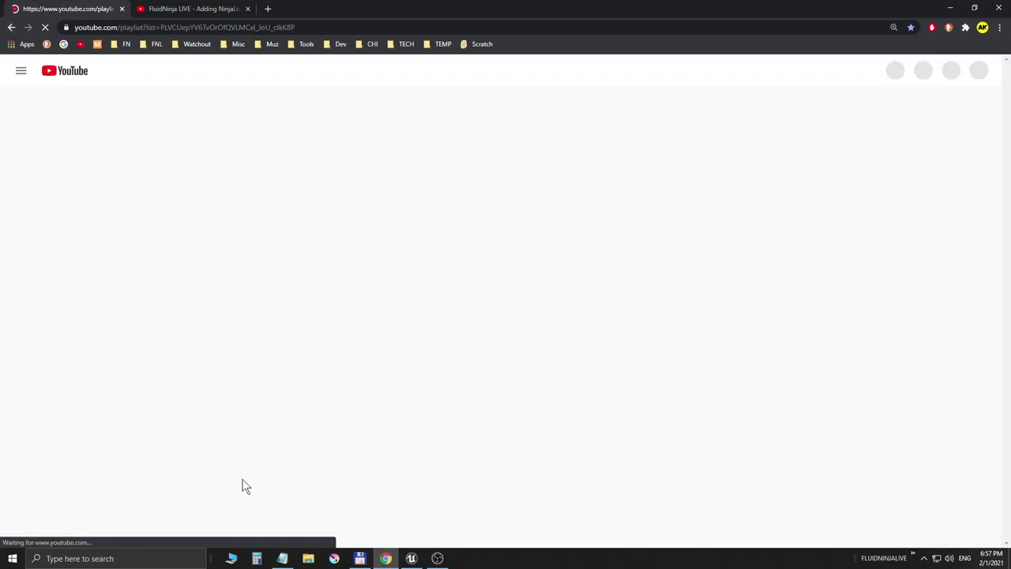
scroll(330, 355, "down", 2)
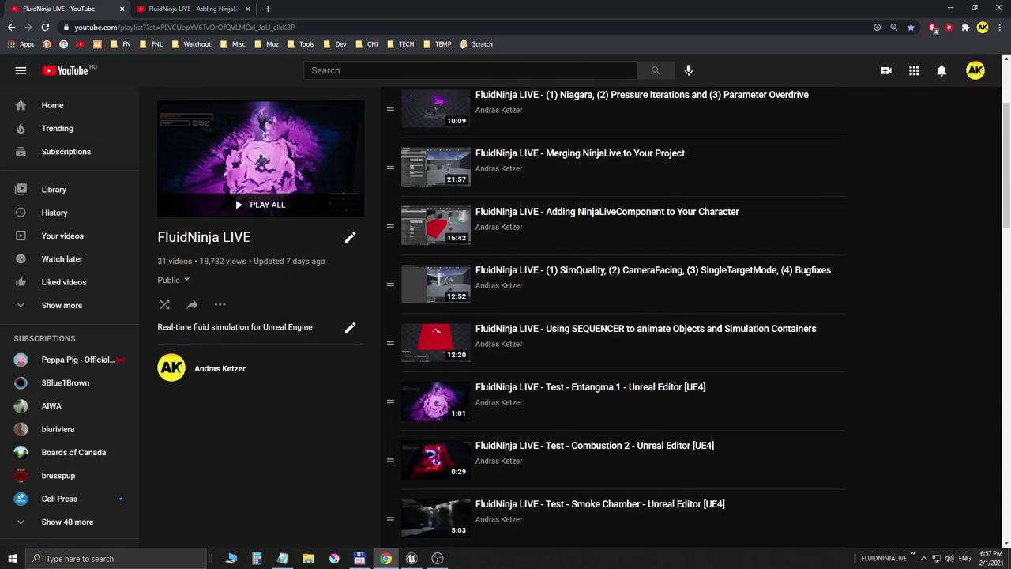
- Switch to the plan5.txt notes in Notepad and highlight the topic "Multiple sim container in a character"
left_click(950, 8)
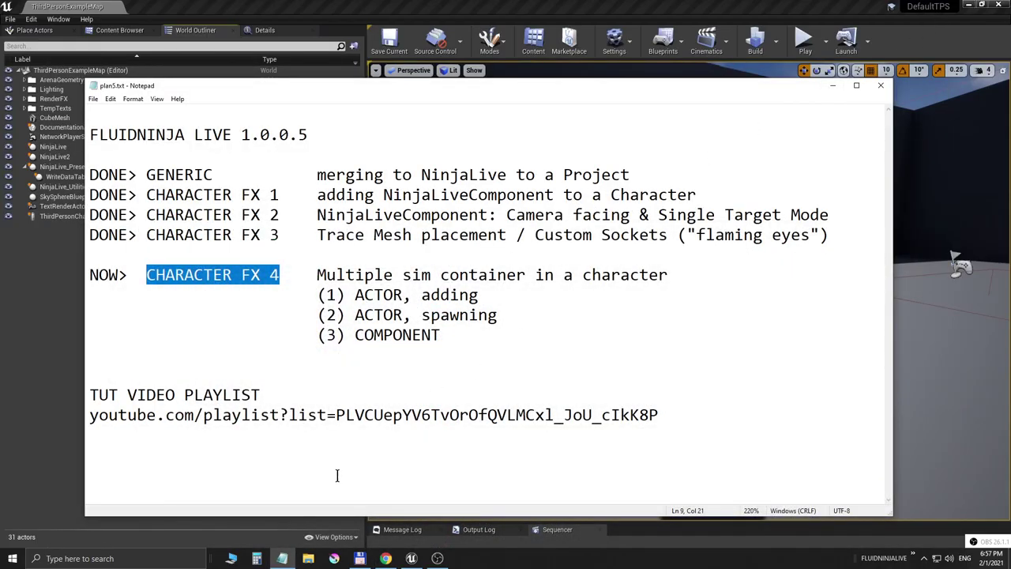
left_click(327, 273)
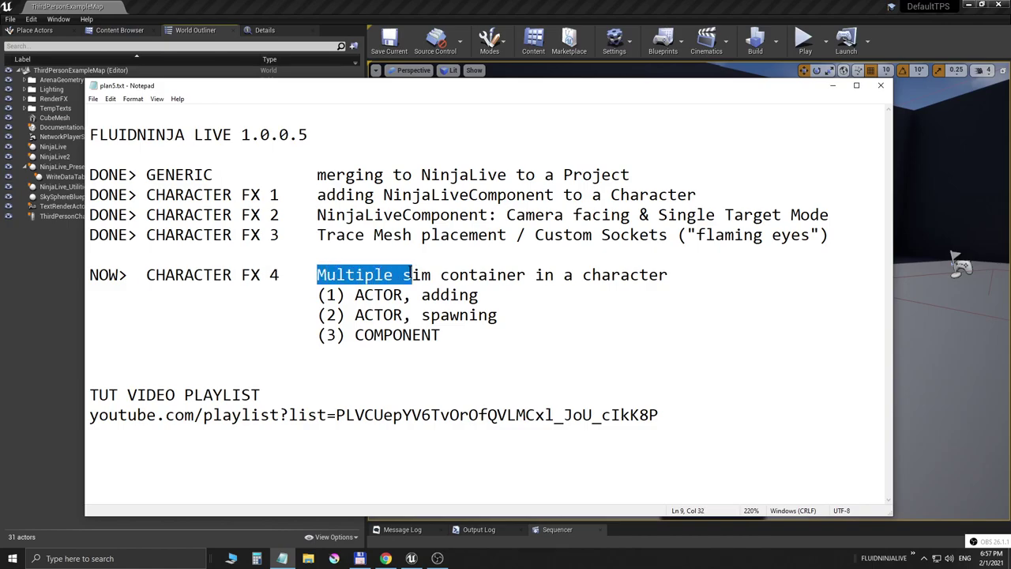
left_click_drag(412, 274, 667, 272)
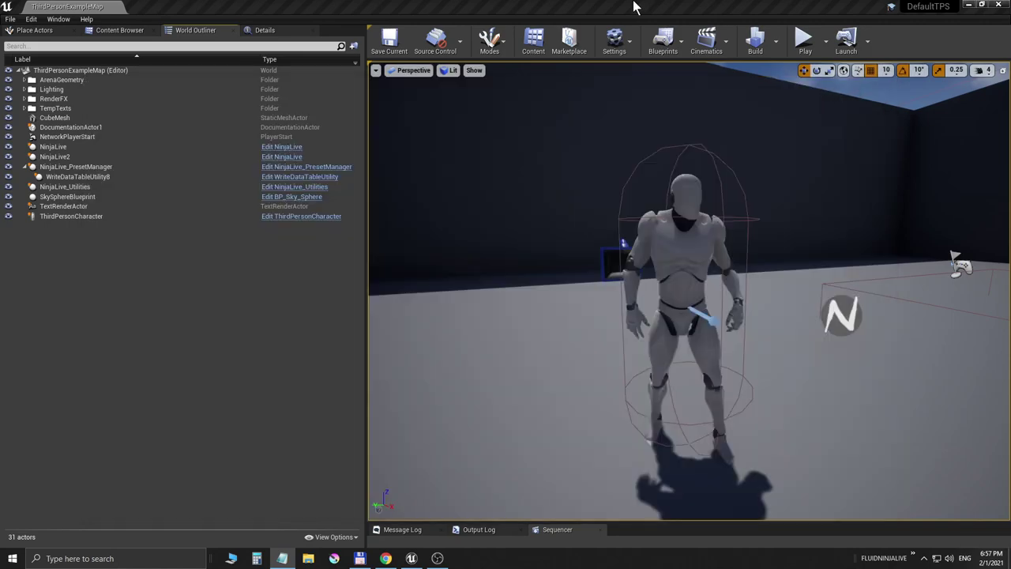
- Switch to Unreal Editor, play-test the level to examine the fluid effect on the character's eyes, and end the play session
left_click(960, 264)
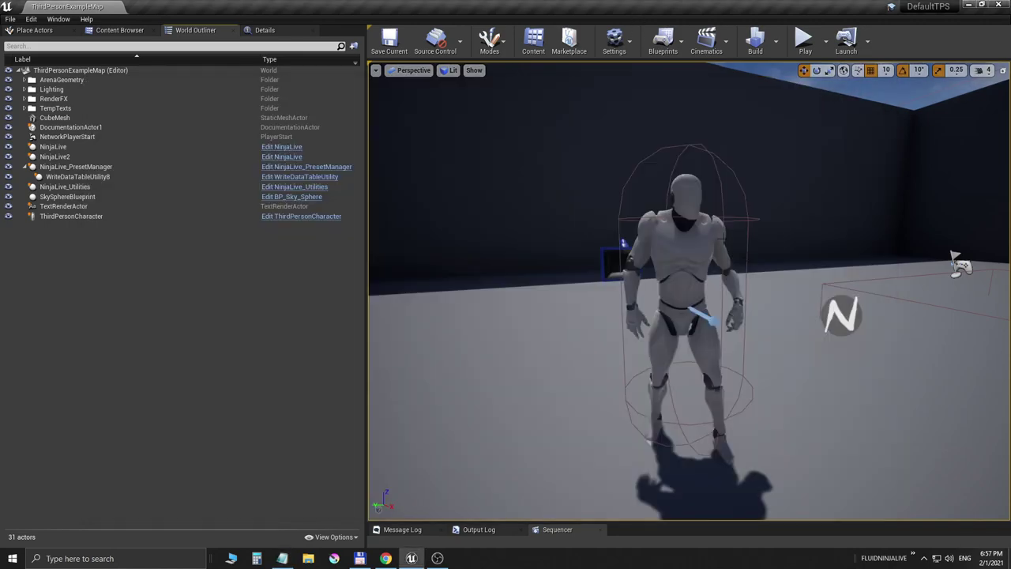
key("alt+p")
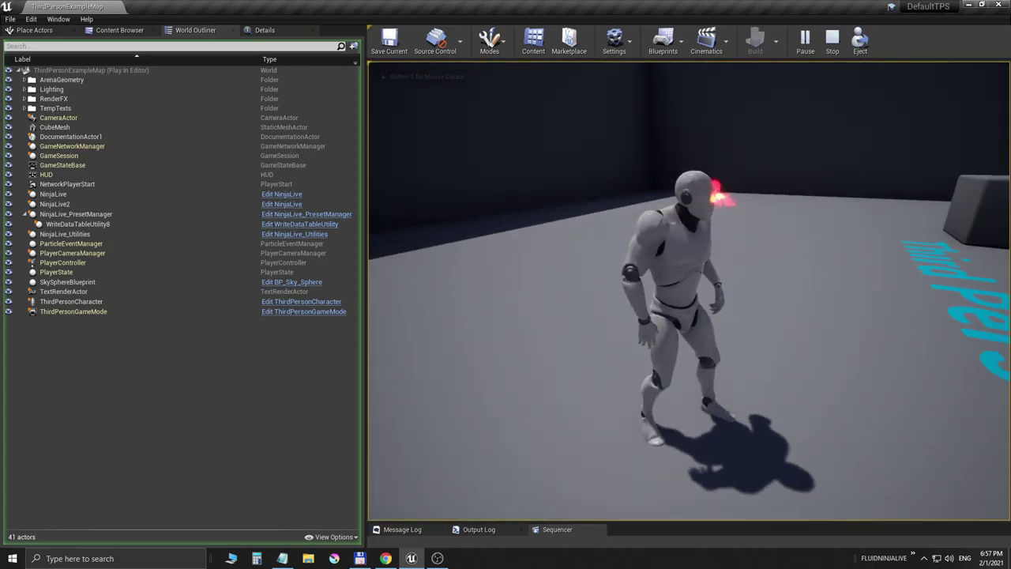
key("space")
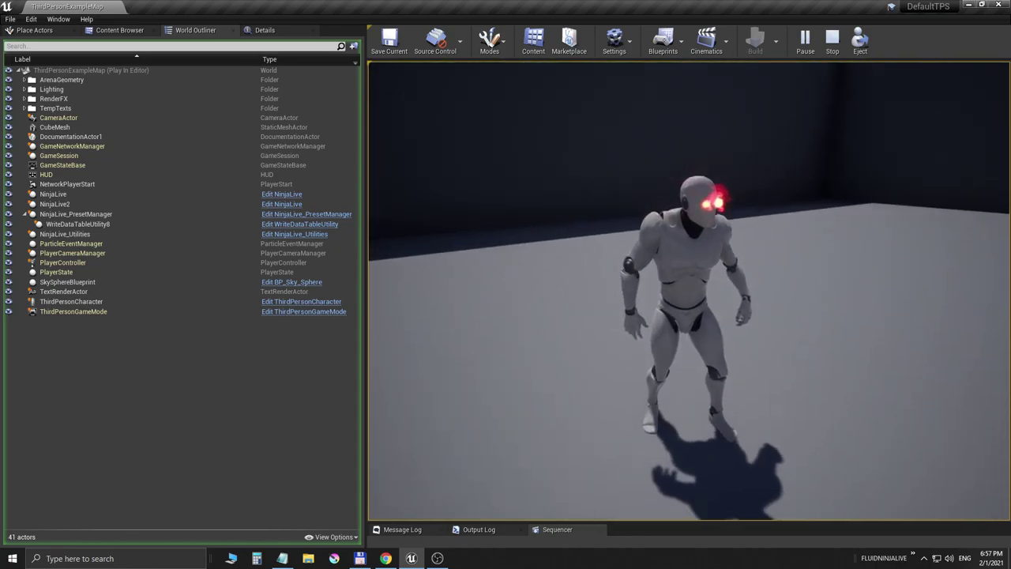
key("shift+F1")
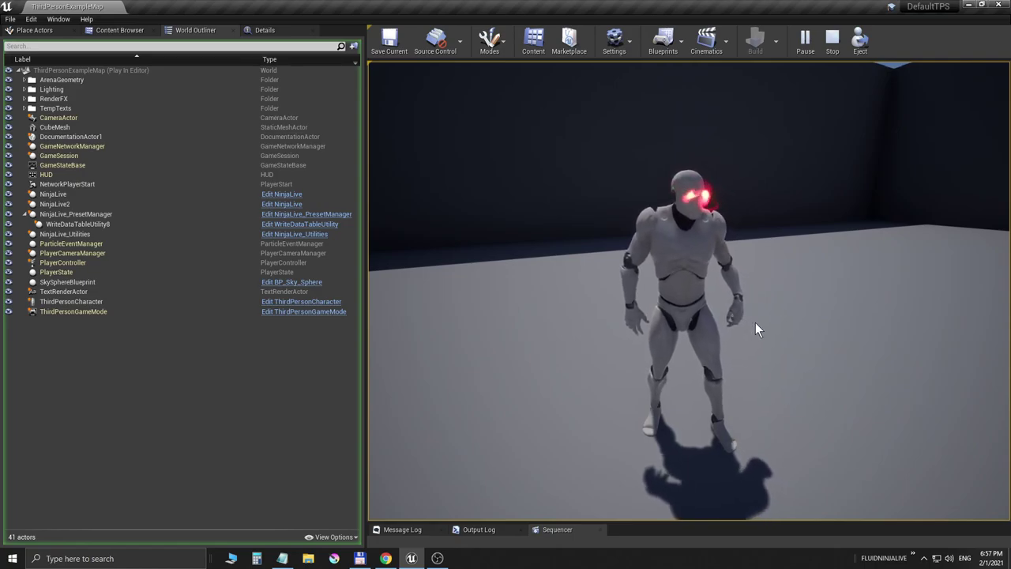
key("Escape")
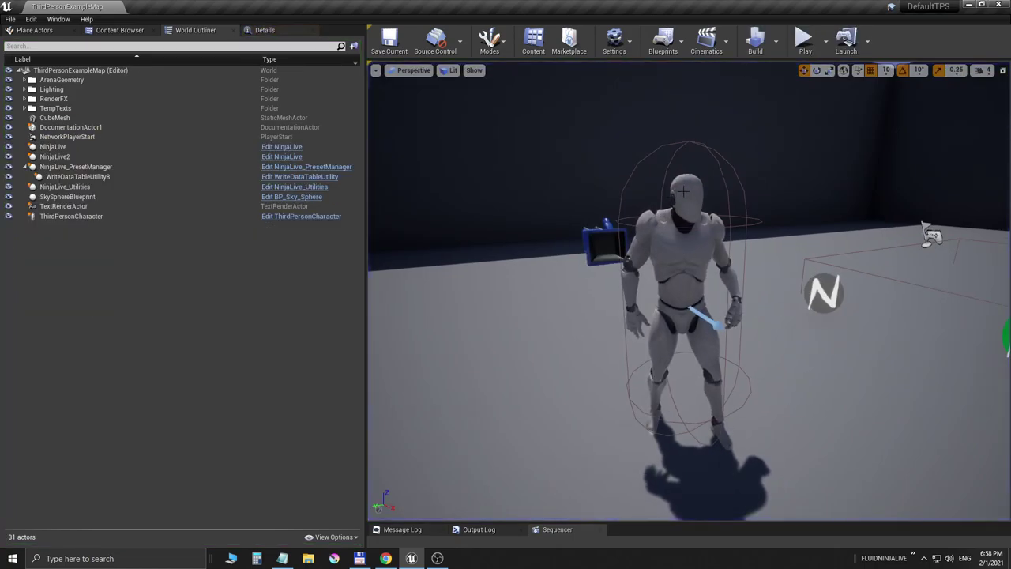
- Set the TraceMesh scale to 3 on all axes in the ThirdPersonCharacter blueprint, and compile and save it
left_click(268, 32)
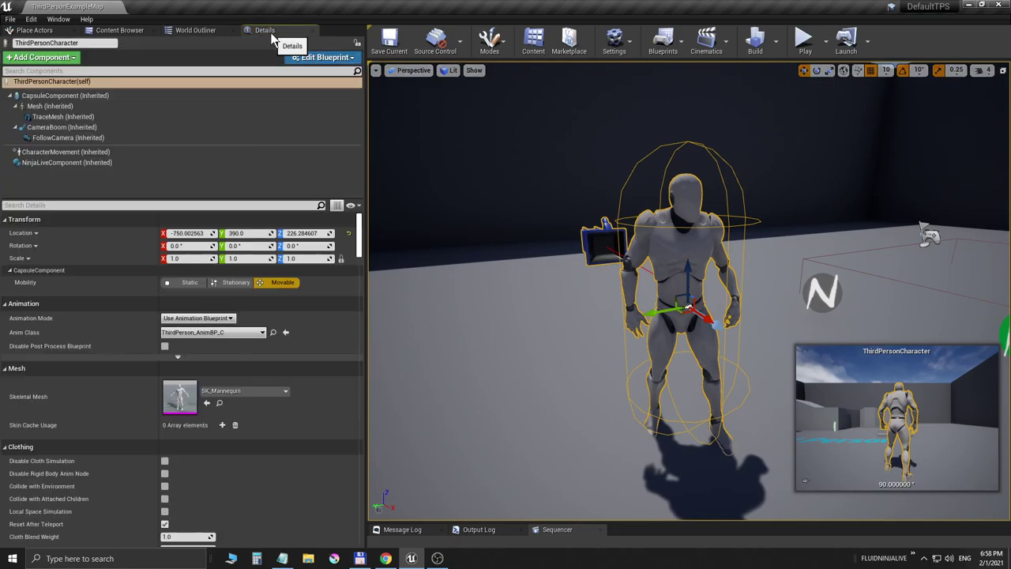
left_click(317, 57)
left_click(324, 78)
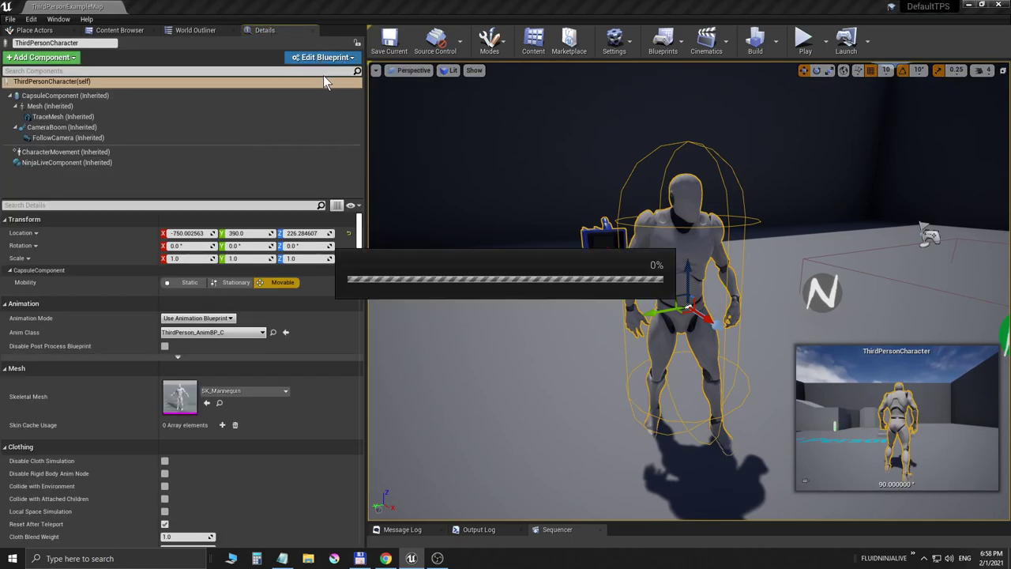
left_click(47, 105)
left_click(835, 206)
type("3")
key("Return")
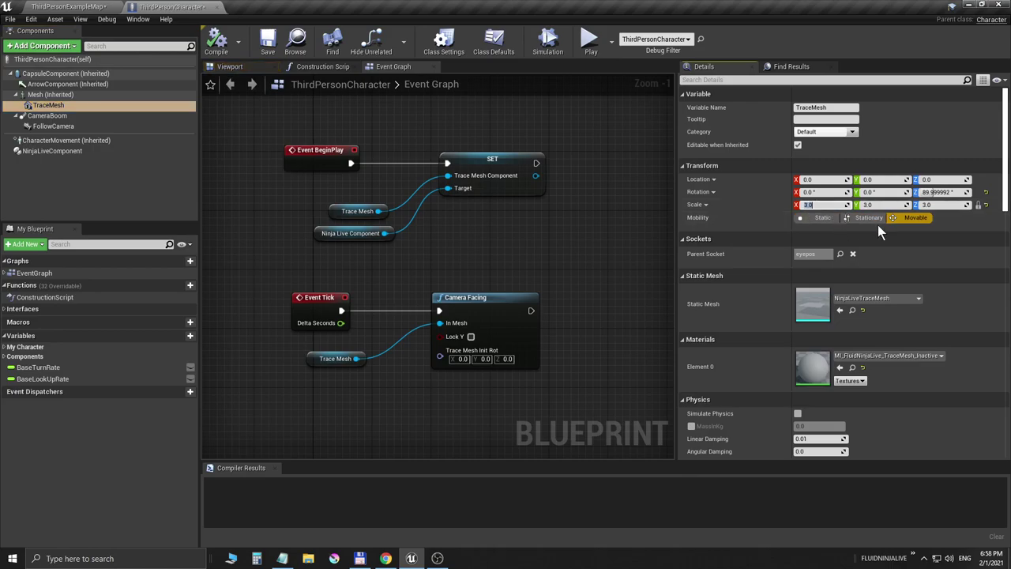
left_click(216, 41)
left_click(267, 41)
- Add middle_02_l and middle_02_r to the Continuous Interaction Bone Names Exact array of the level character's NinjaLiveComponent
left_click(111, 6)
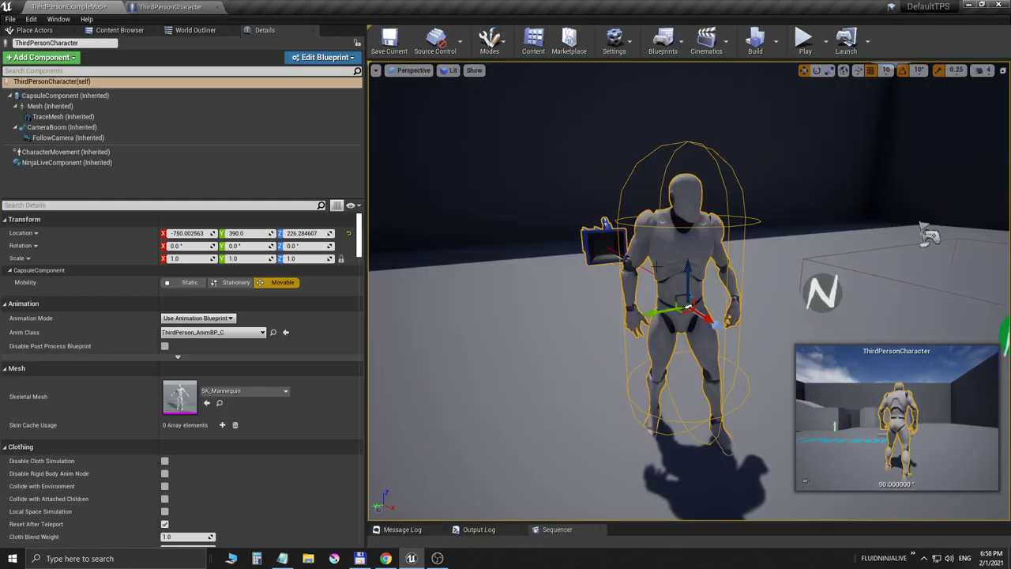
left_click(70, 162)
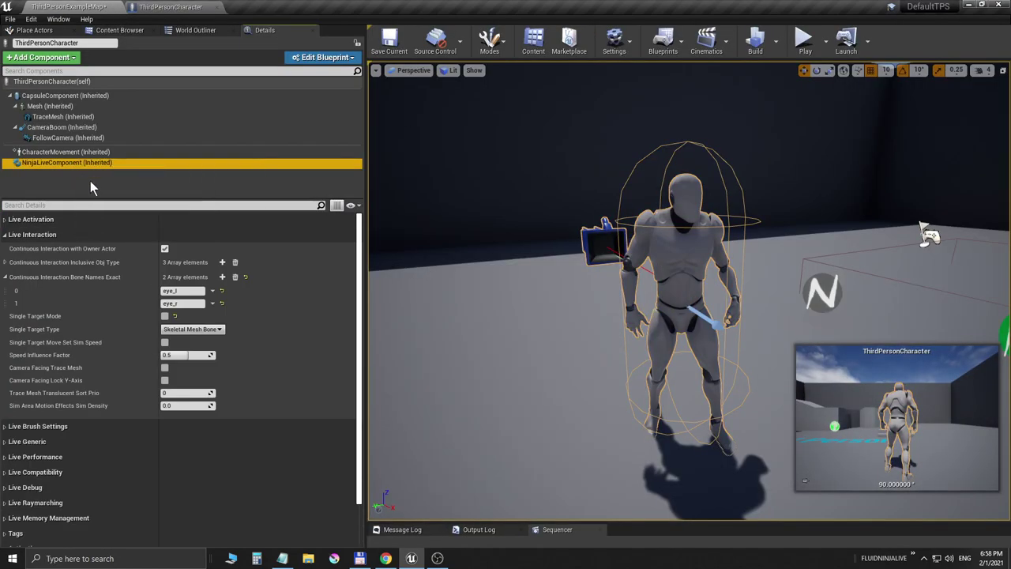
left_click(223, 277)
left_click(223, 278)
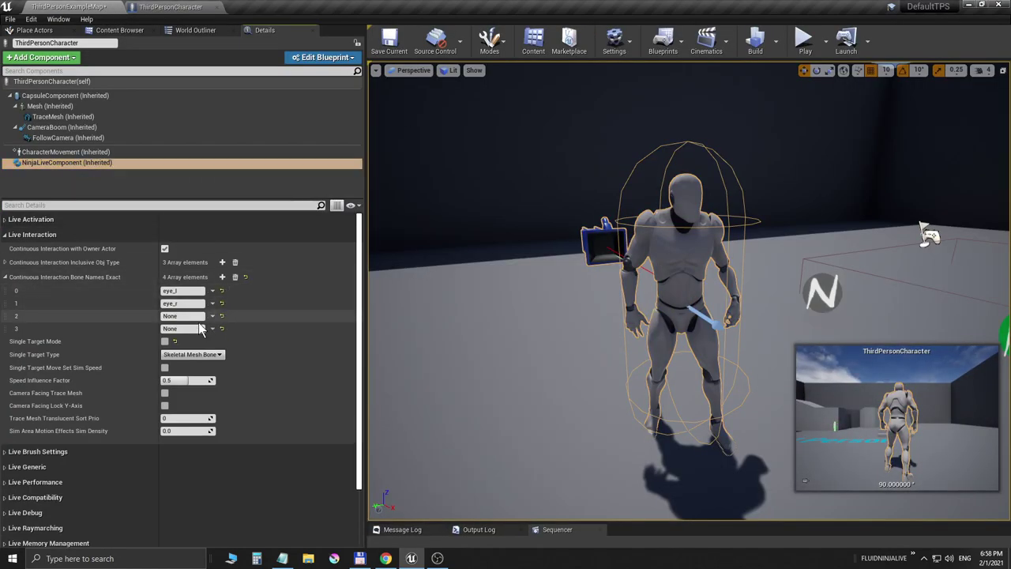
type("middle_02_l")
key("Return")
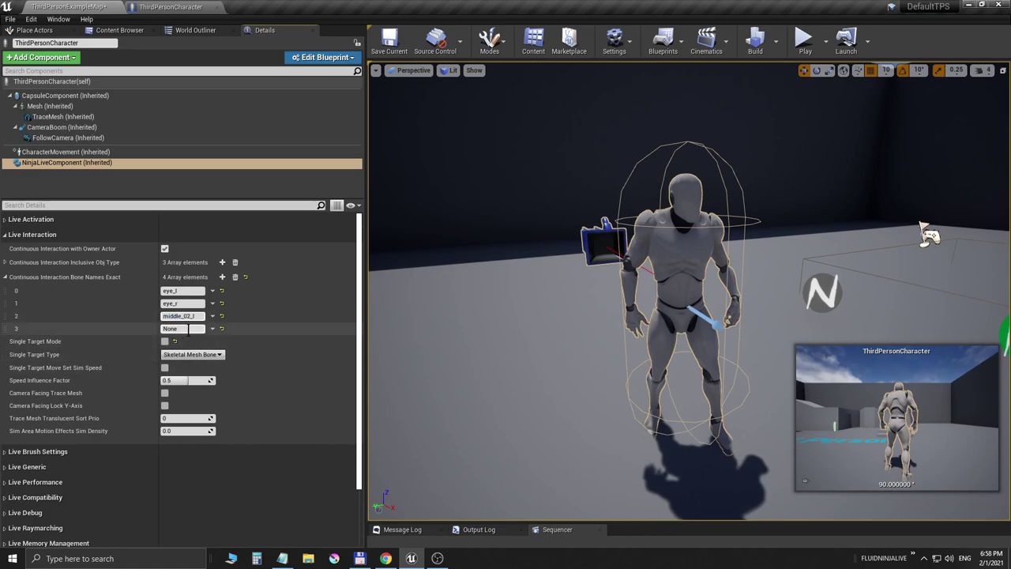
type("middle_02_r")
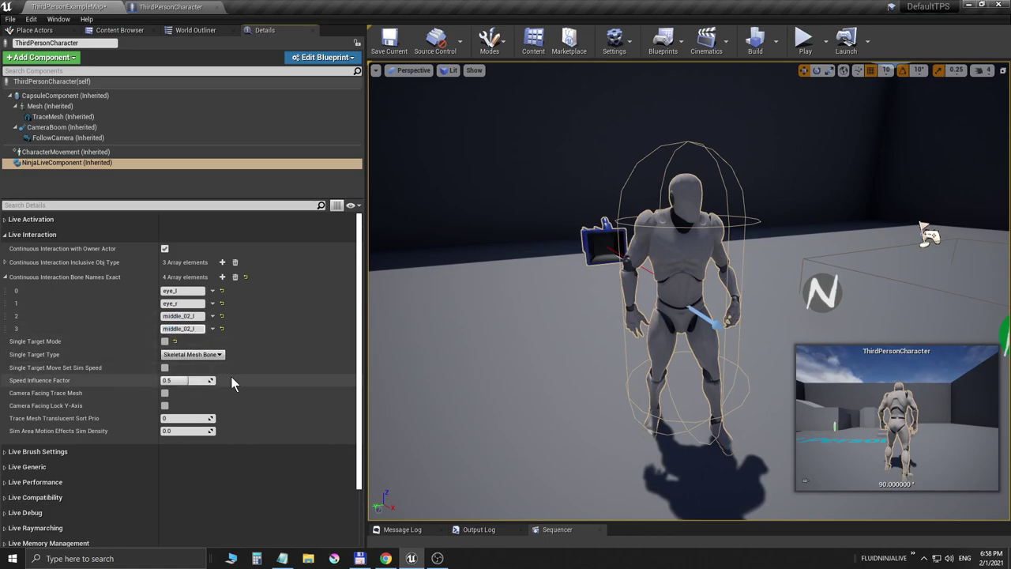
key("Return")
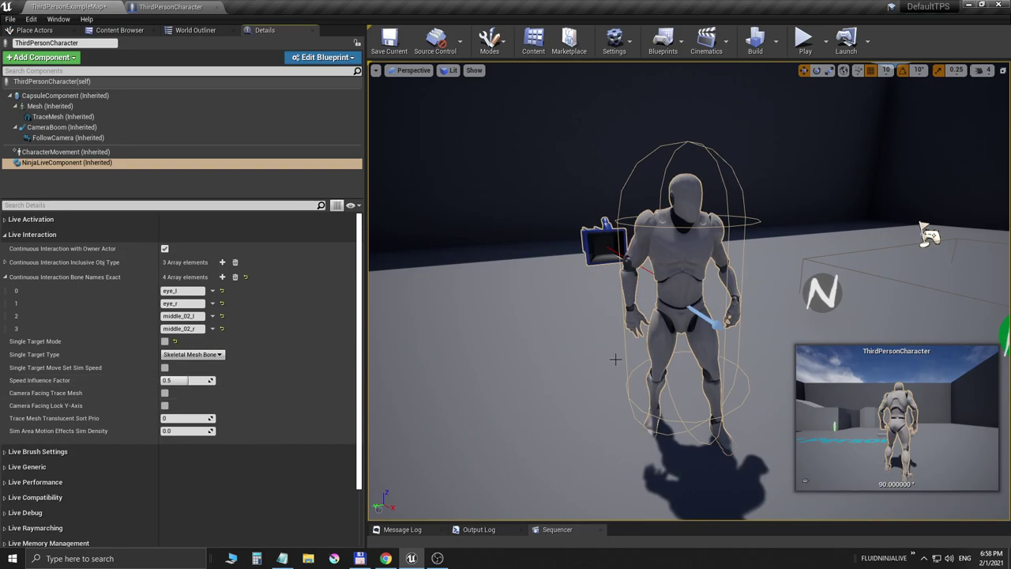
- Play-test the level to examine the fluid effect on the character's eyes and hands, and end the play session
key("alt+p")
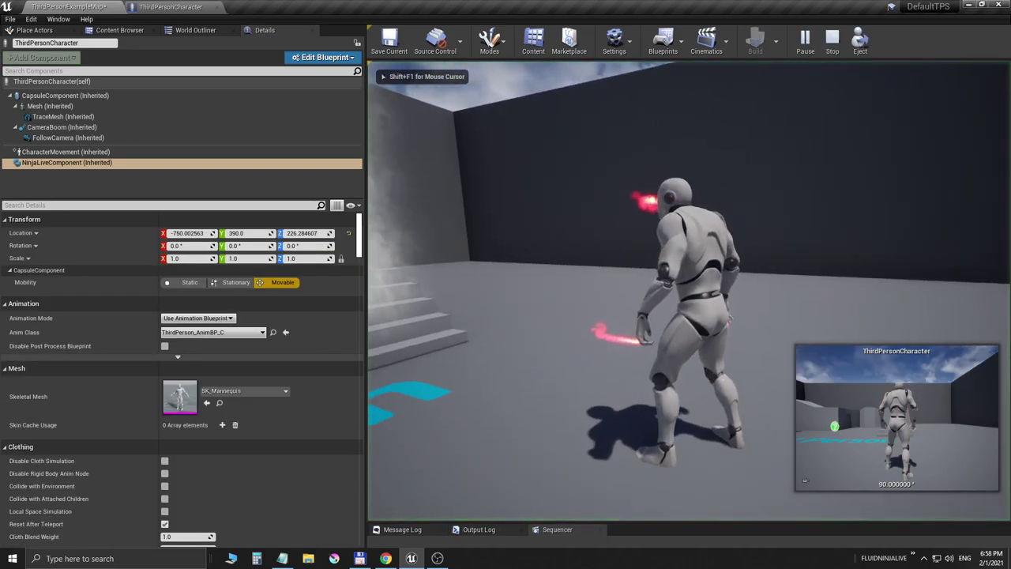
key("space")
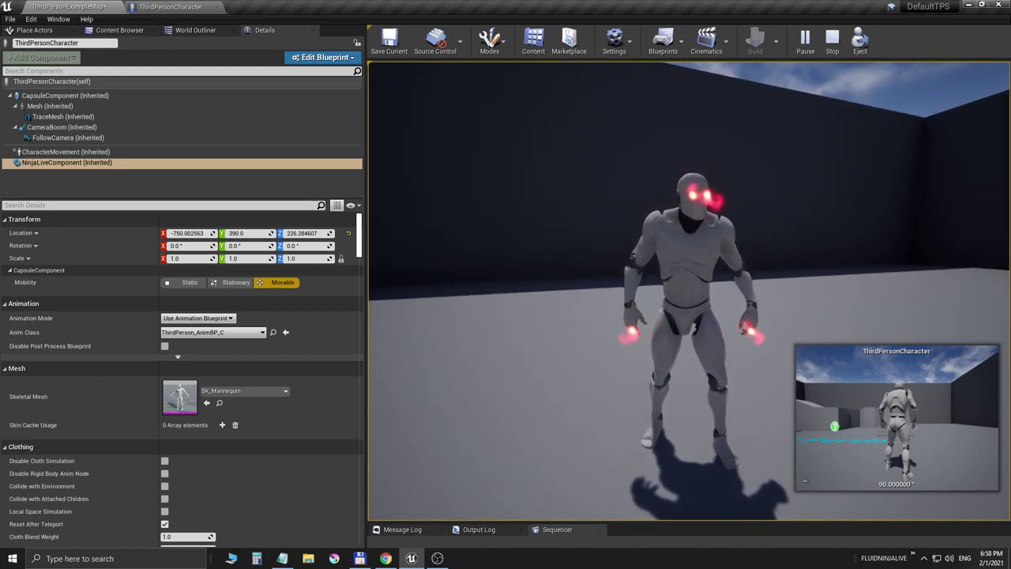
key("Escape")
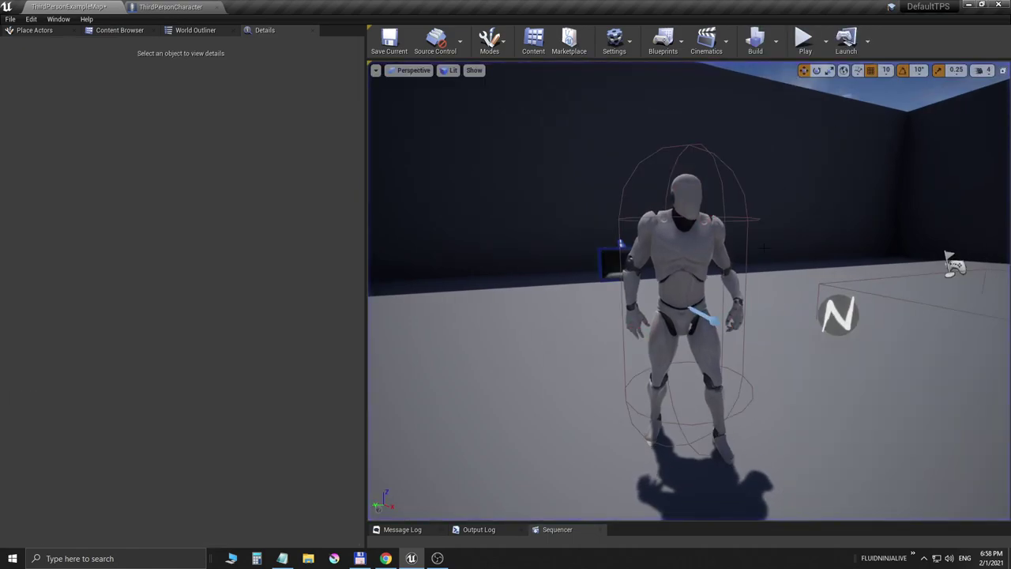
- Review the Live Generic settings of the character's NinjaLiveComponent, with its Live Interaction settings collapsed
left_click(68, 162)
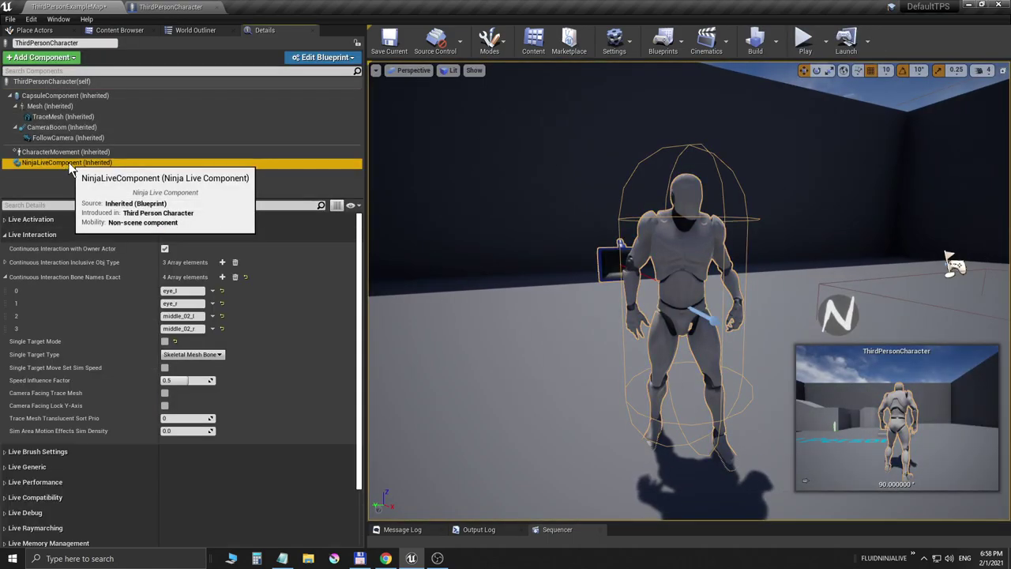
left_click(6, 235)
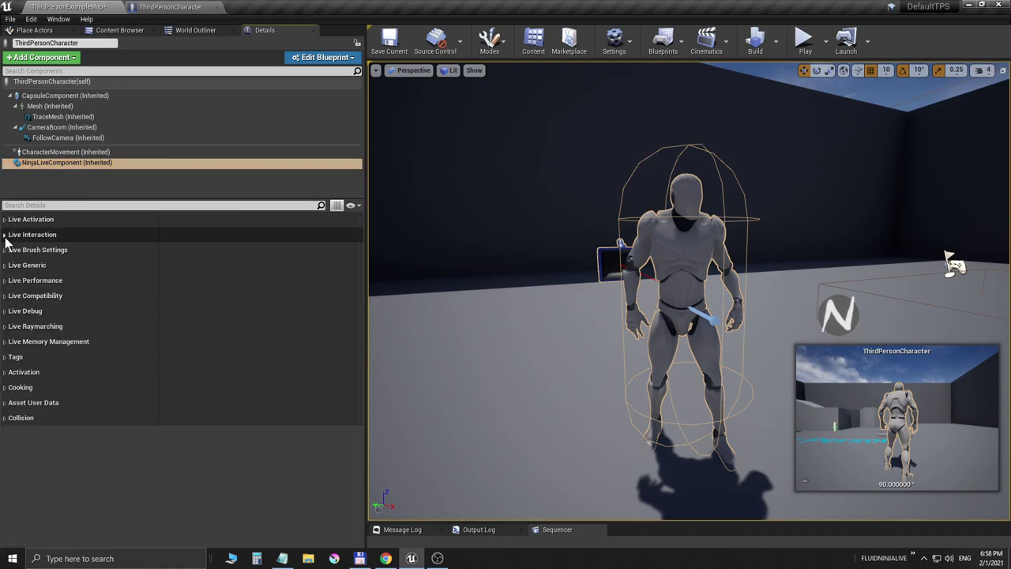
left_click(6, 265)
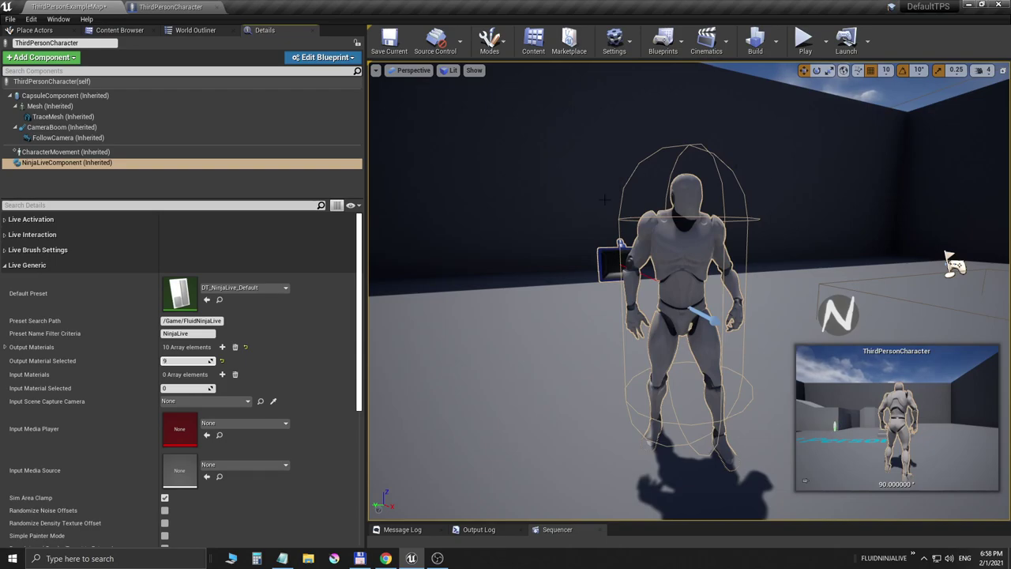
- Highlight "(1) ACTOR, adding" in the Notepad plan and return to Unreal Editor
left_click(284, 557)
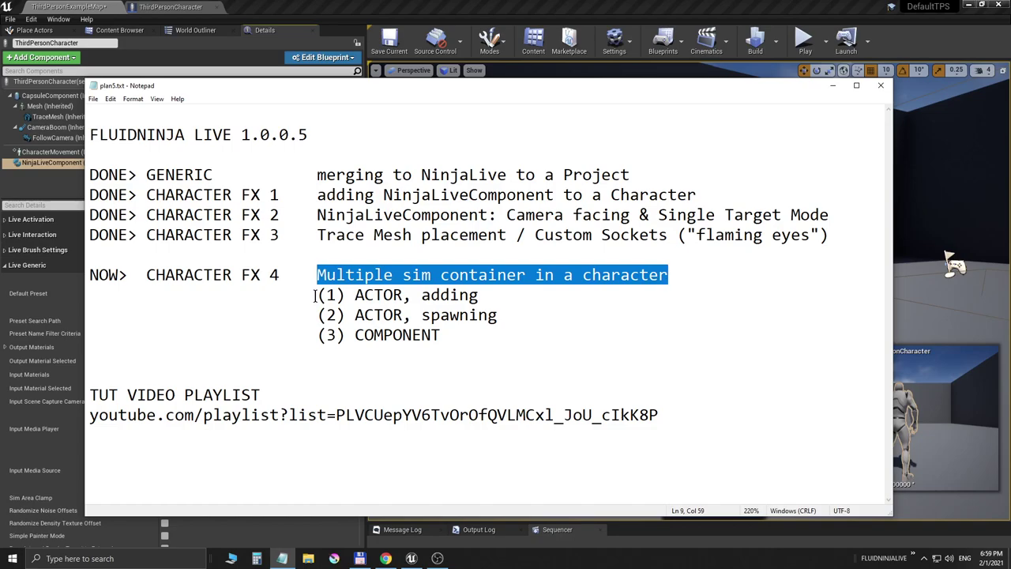
left_click_drag(315, 295, 570, 298)
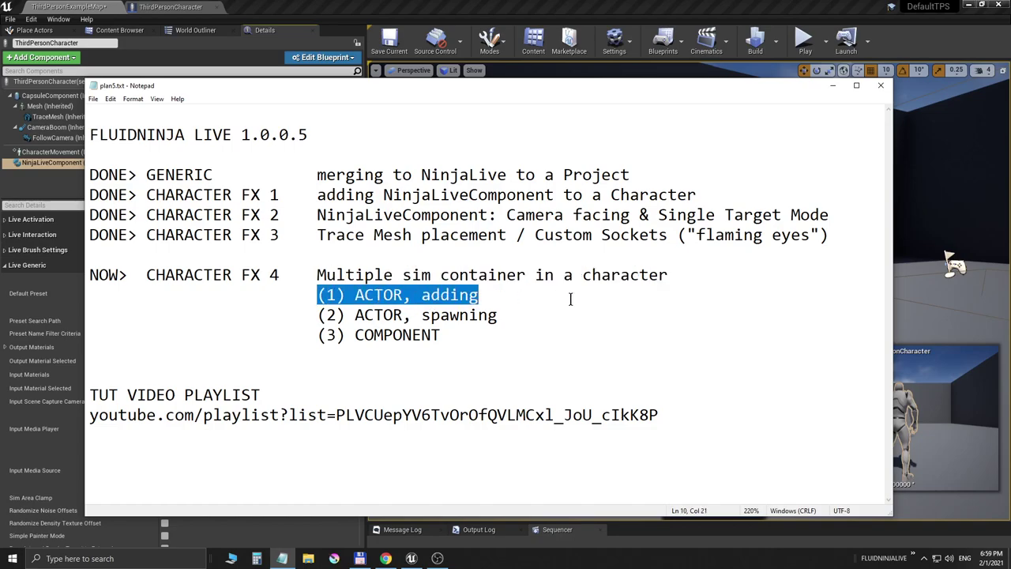
left_click(545, 4)
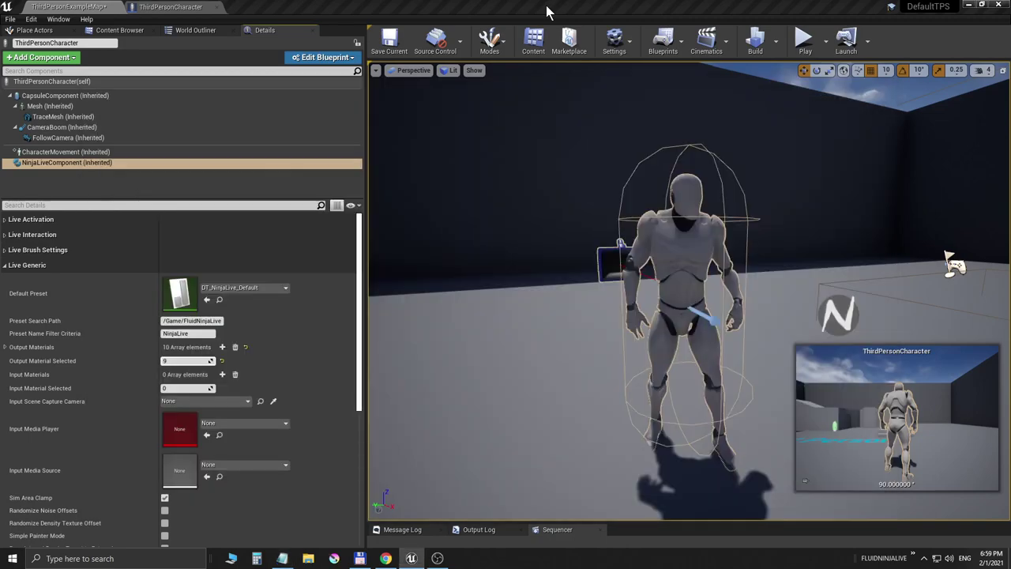
- Place a NinjaLive actor on the floor beside the character and attach it to ThirdPersonCharacter
left_click(108, 32)
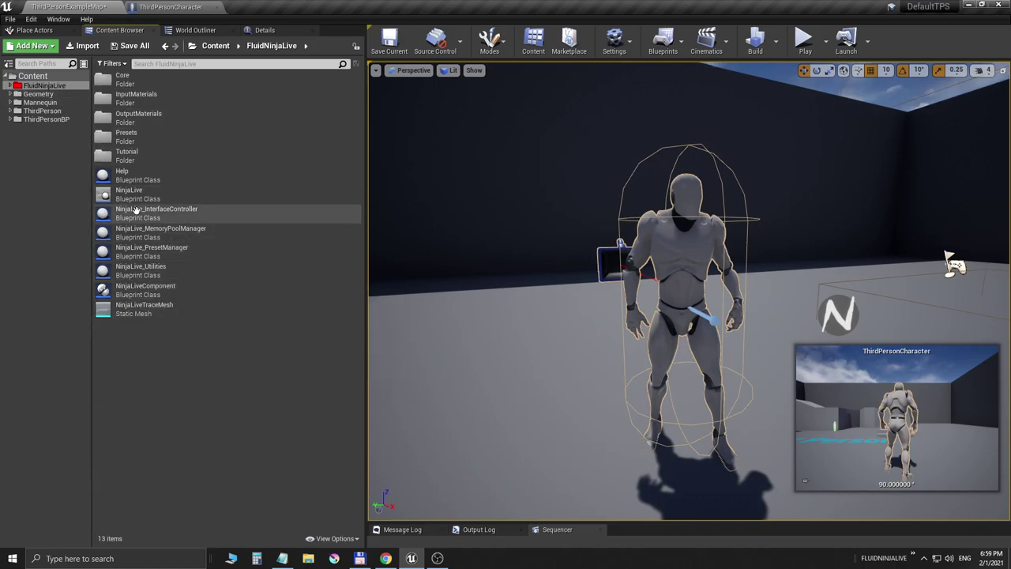
left_click_drag(128, 193, 580, 407)
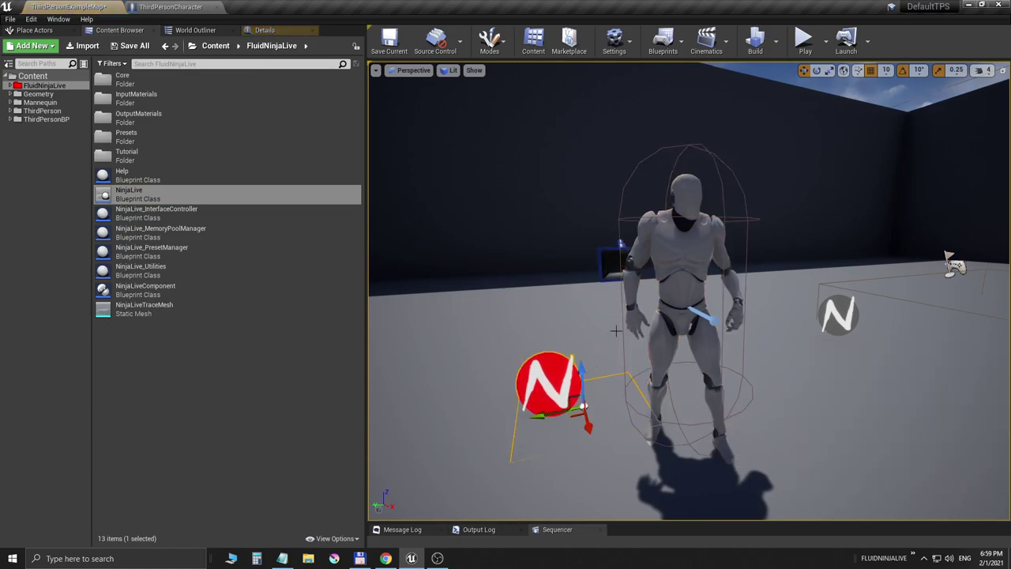
left_click(198, 30)
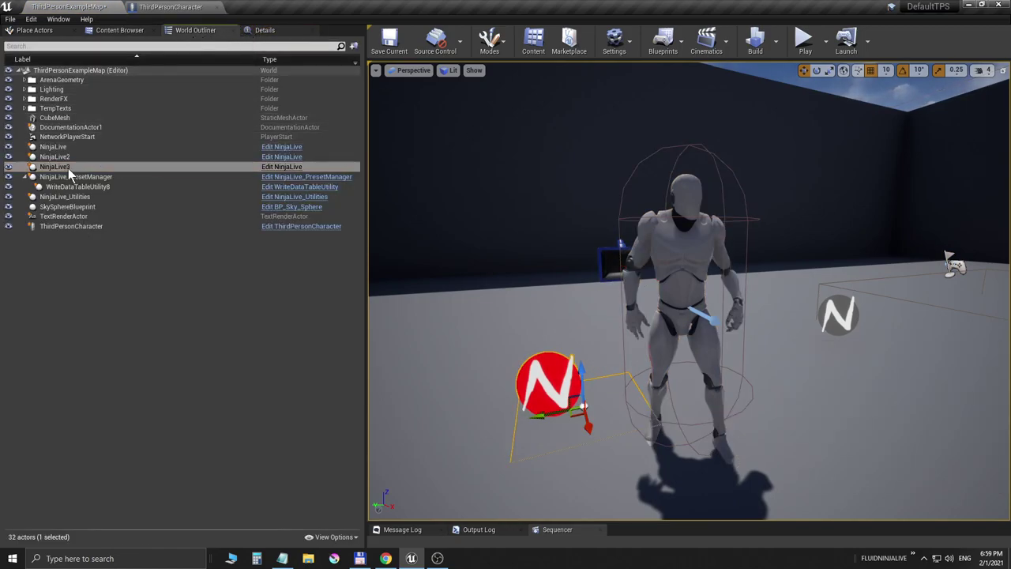
left_click_drag(69, 172, 71, 228)
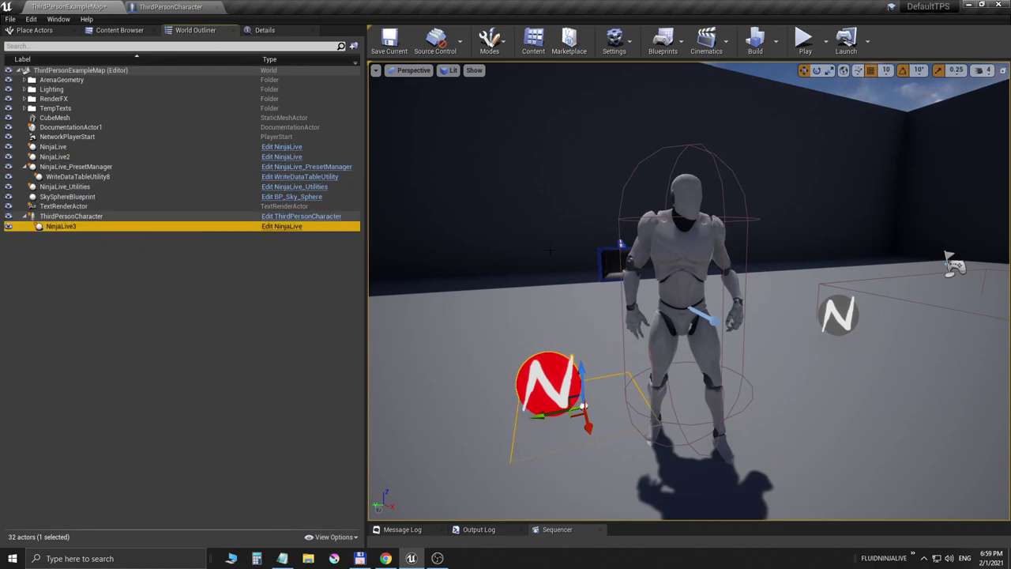
- Try to copy the ThirdPersonCharacter's location and paste it onto the attached NinjaLive actor
left_click(281, 30)
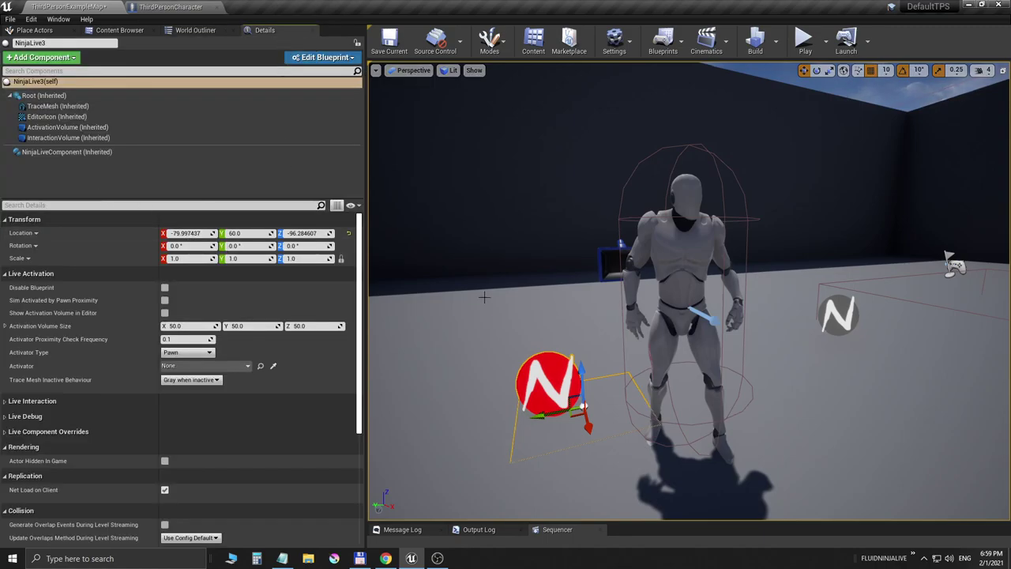
left_click(662, 237)
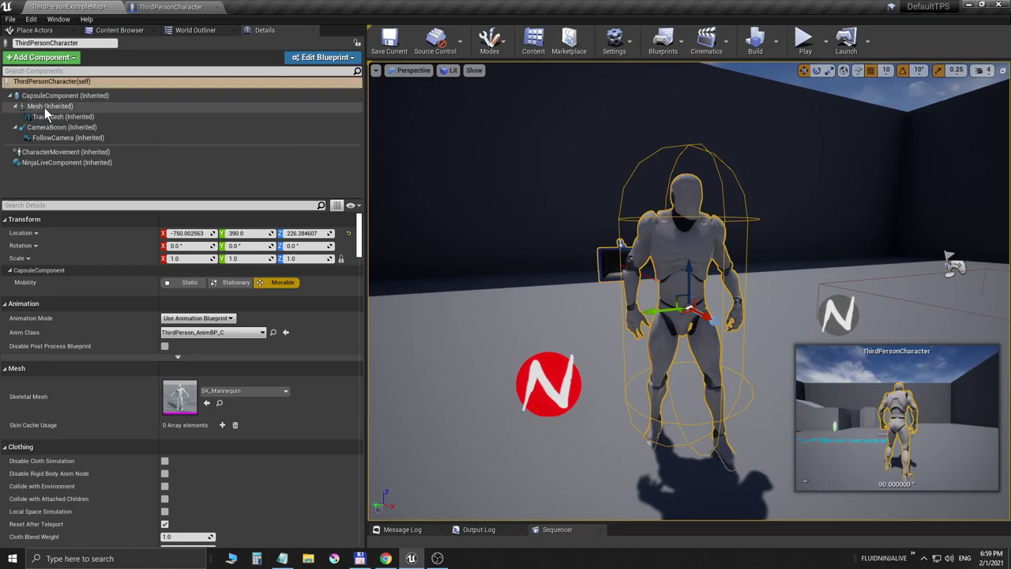
right_click(23, 233)
left_click(40, 241)
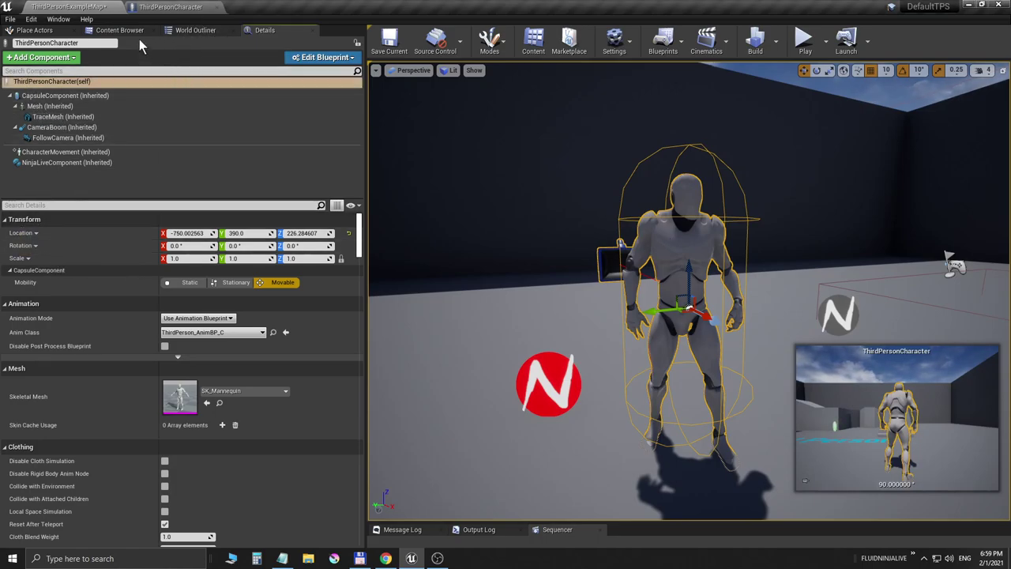
left_click(533, 373)
right_click(24, 233)
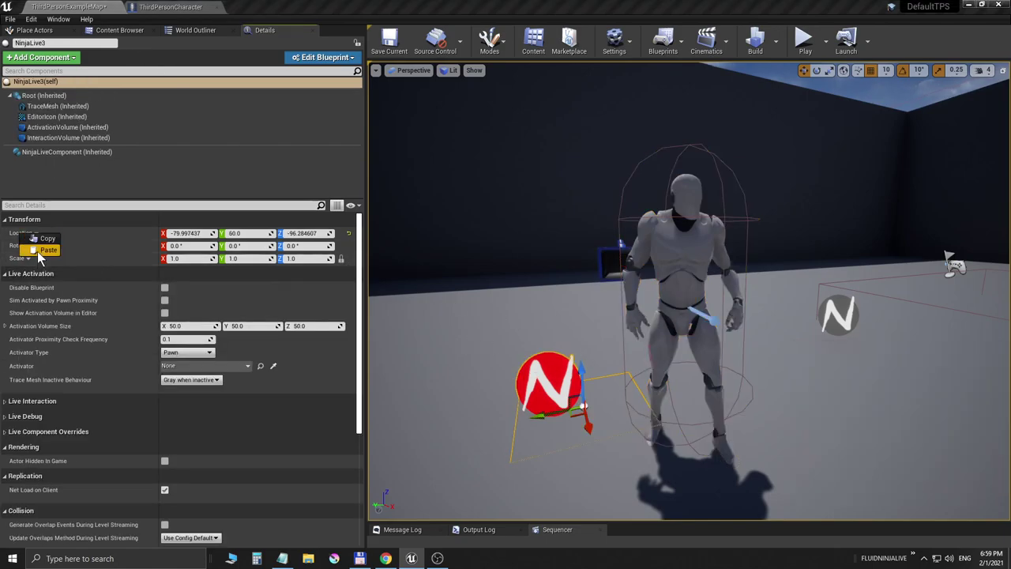
left_click(38, 249)
- Set the attached NinjaLive actor's relative location to 0, 0, 0 so it sits at the character's origin
left_click(202, 237)
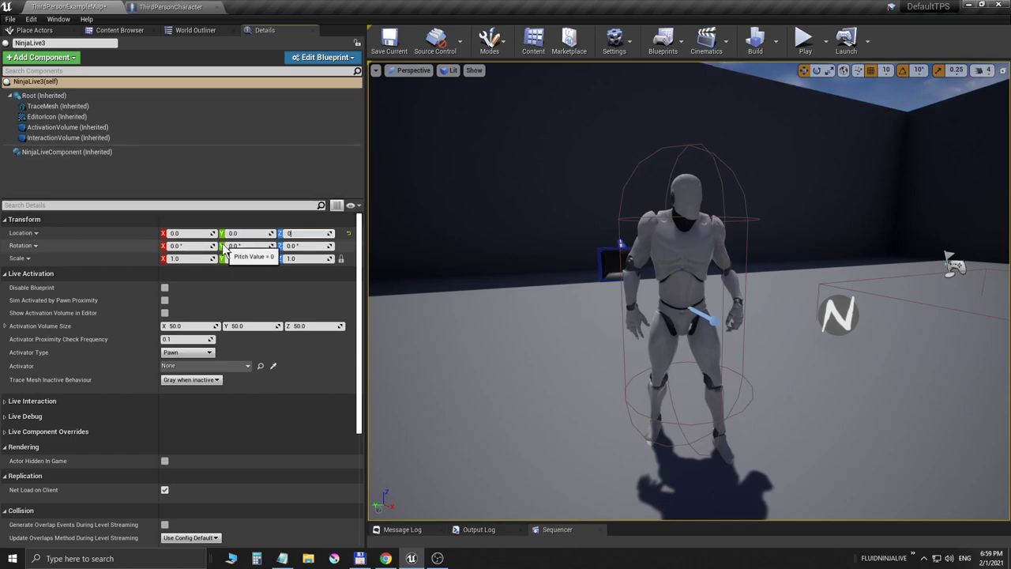
type("0")
key("Return")
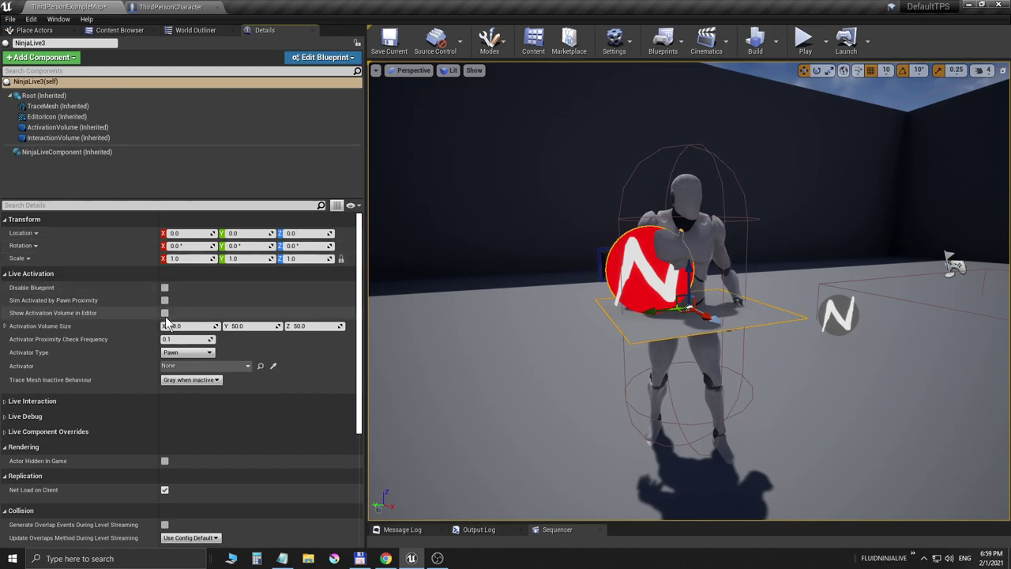
- In the attached NinjaLive actor's Live Interaction settings, set the X and Y of both Trace Mesh Size and Interaction Volume Size to 3
left_click(48, 274)
left_click(51, 289)
left_click(180, 315)
type("3")
key("Tab")
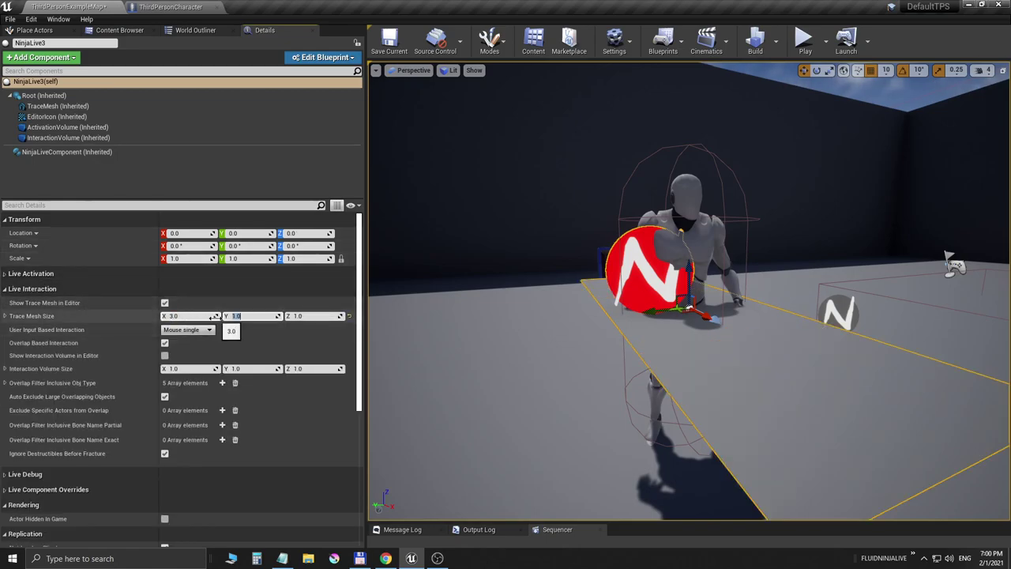
type("3")
key("Tab")
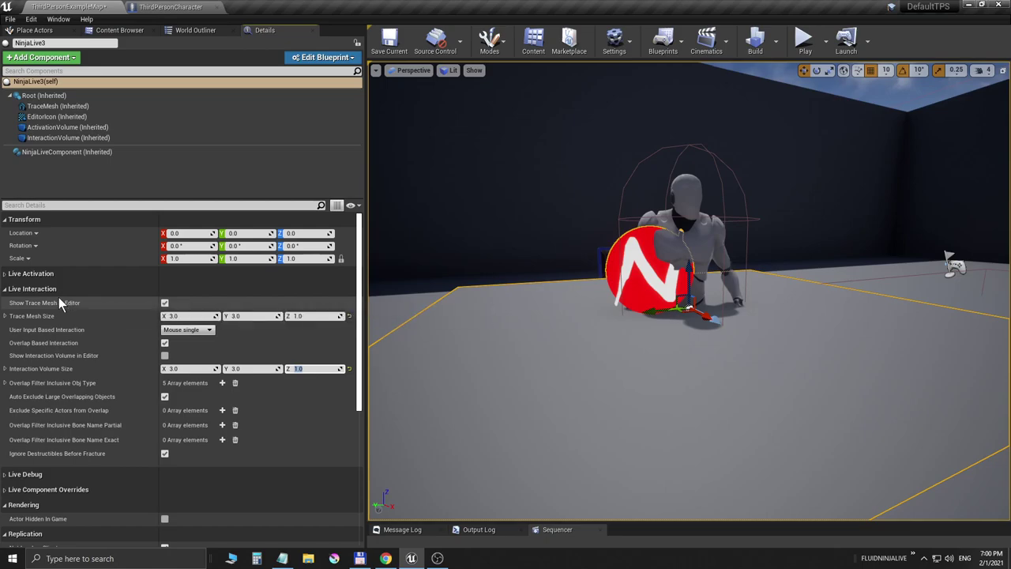
- Enable Camera Facing Trace Mesh in the Live Interaction settings of the attached actor's NinjaLiveComponent
left_click(44, 153)
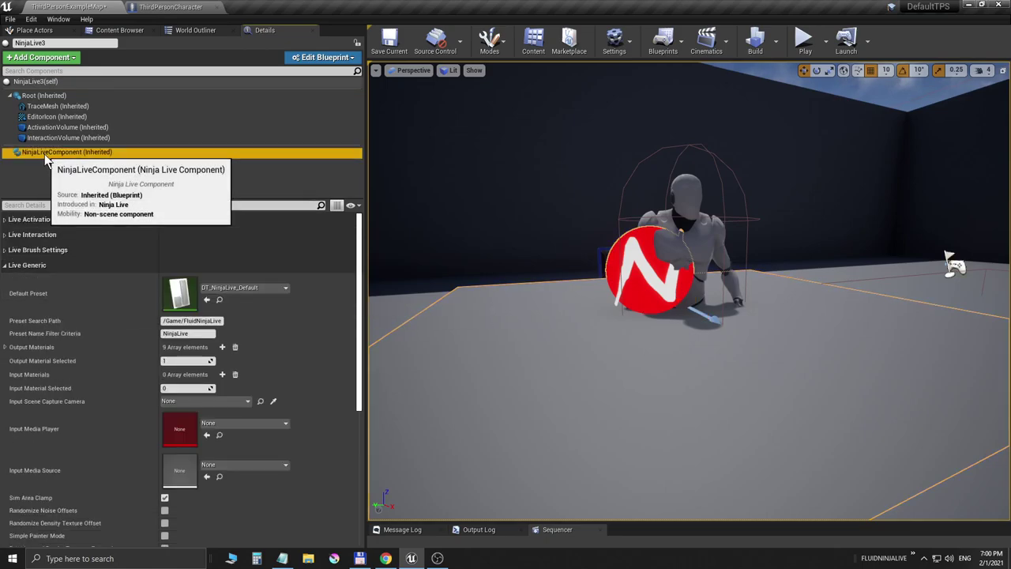
left_click(44, 265)
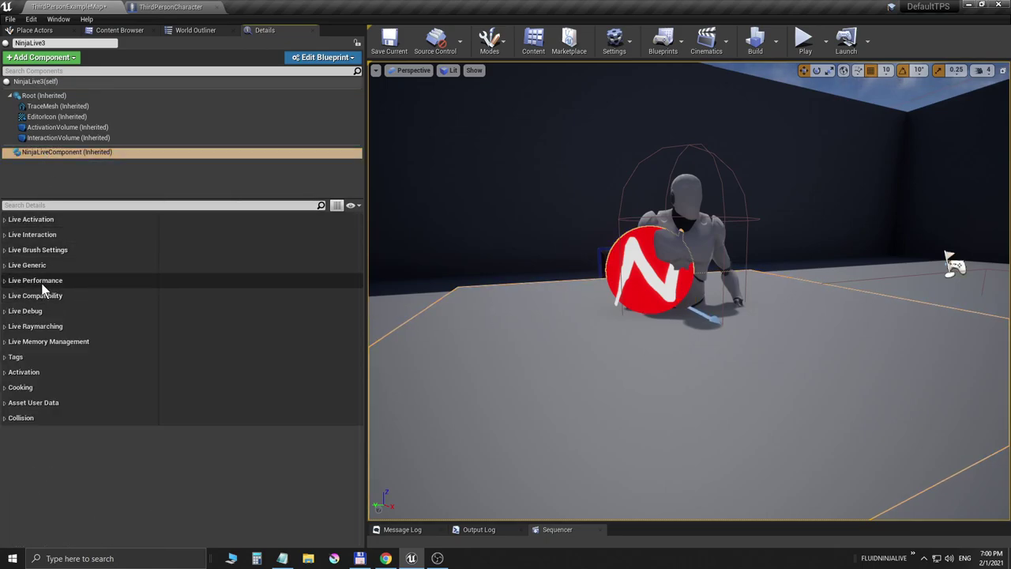
left_click(26, 234)
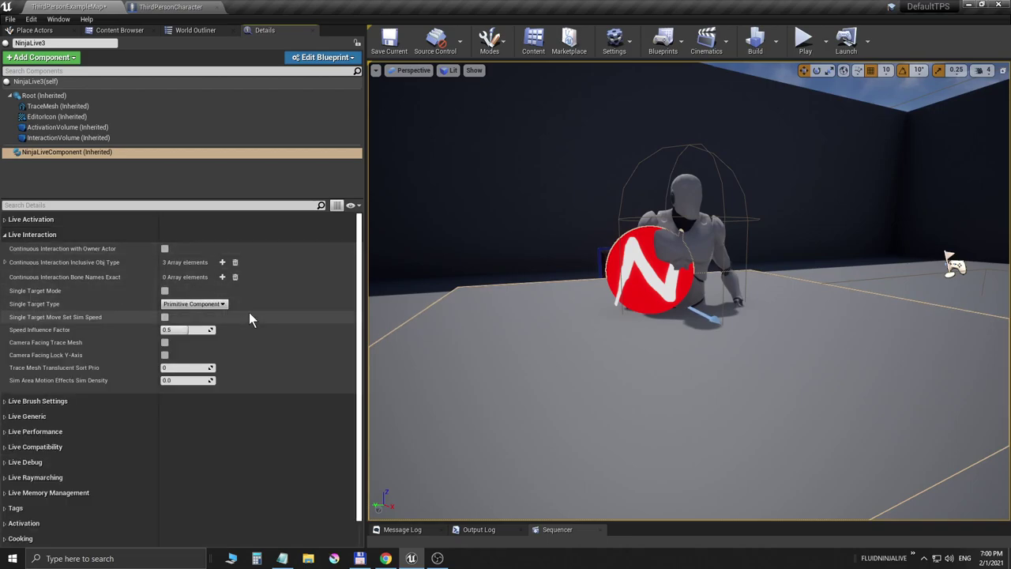
left_click(165, 342)
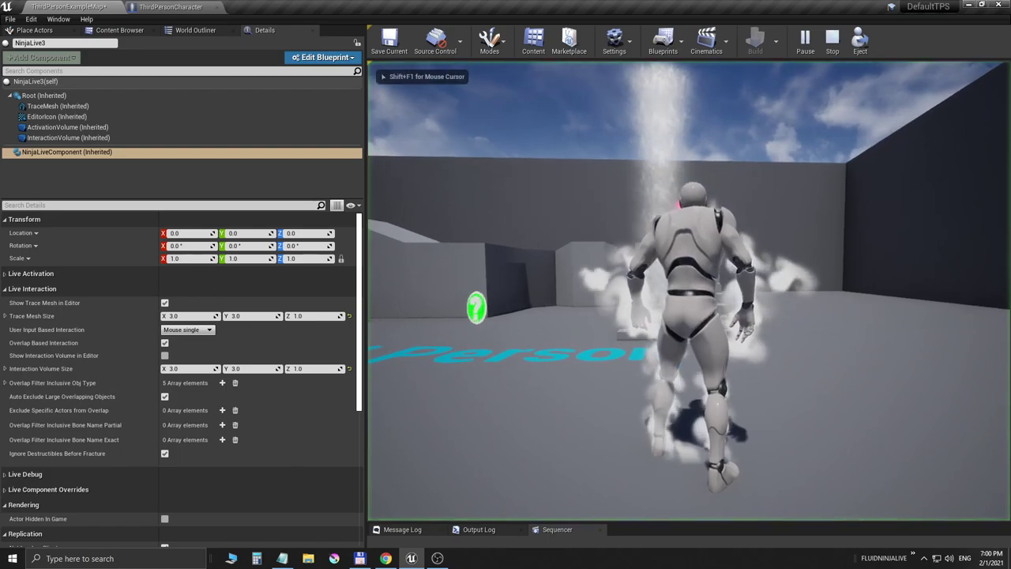
- Play-test the level, running the character around to examine the fluid simulation around its body, and end the play session
key("s")
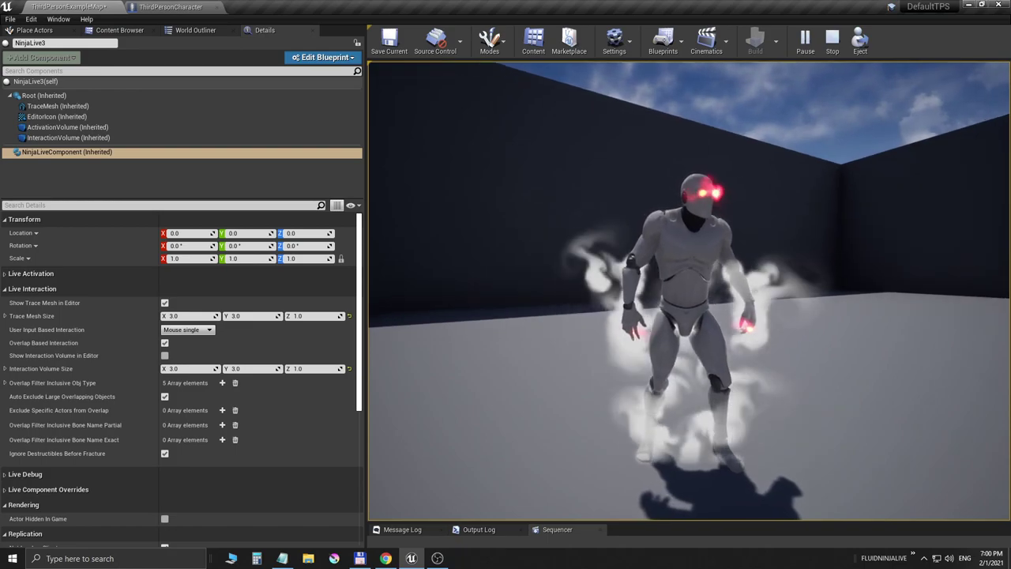
key("w")
key("s")
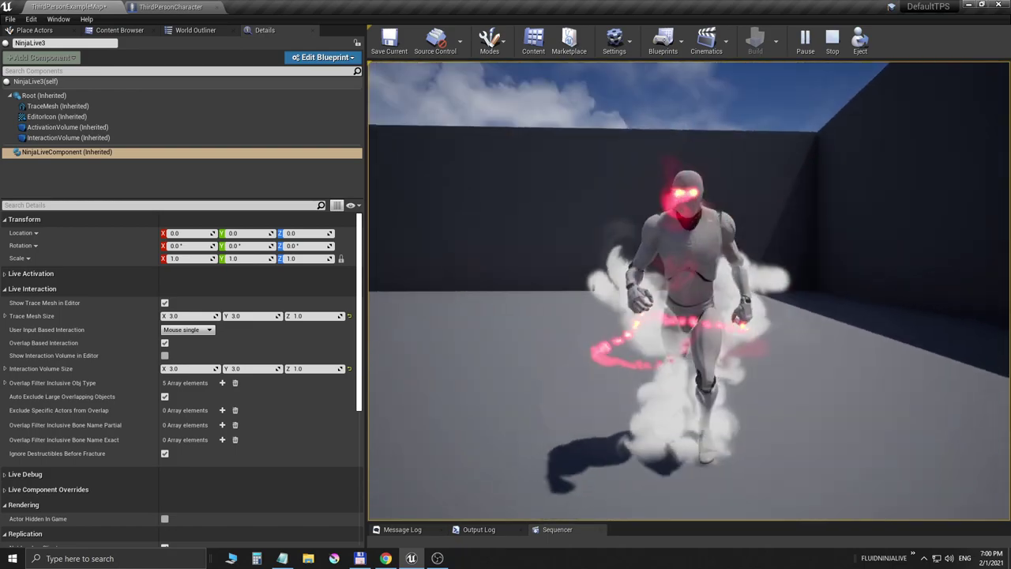
key("w")
key("d")
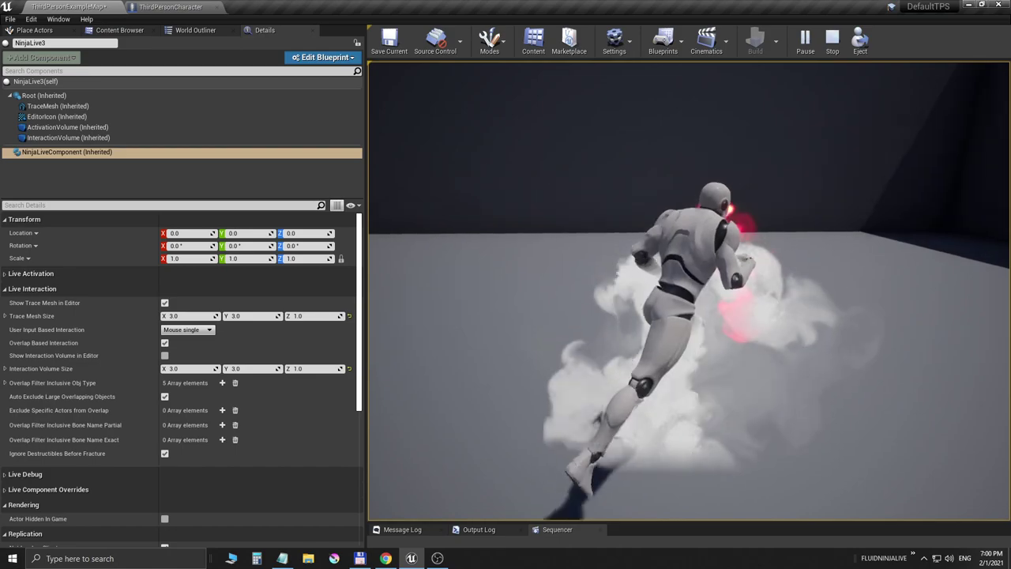
key("s")
key("d")
key("s")
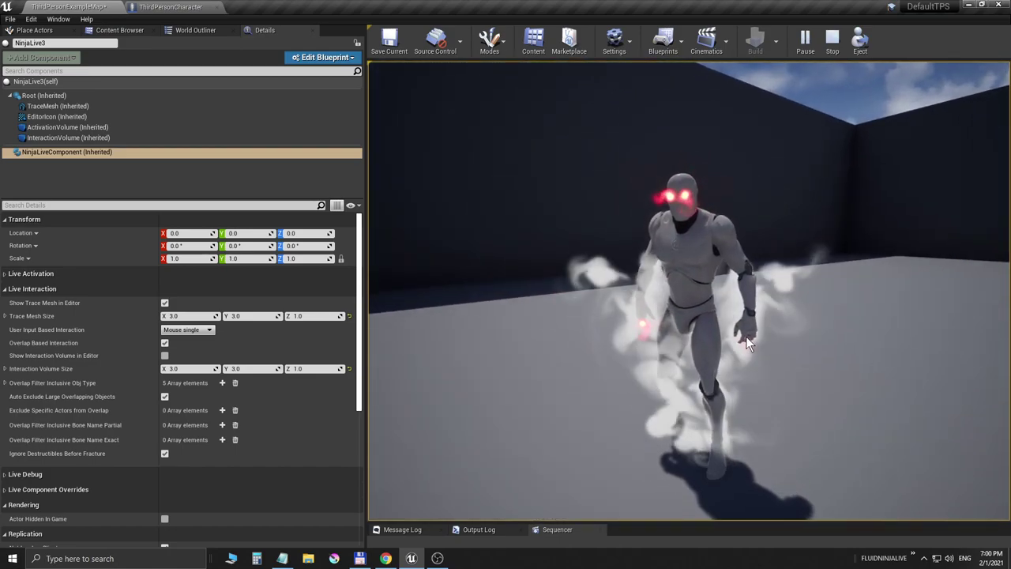
key("Escape")
key("d")
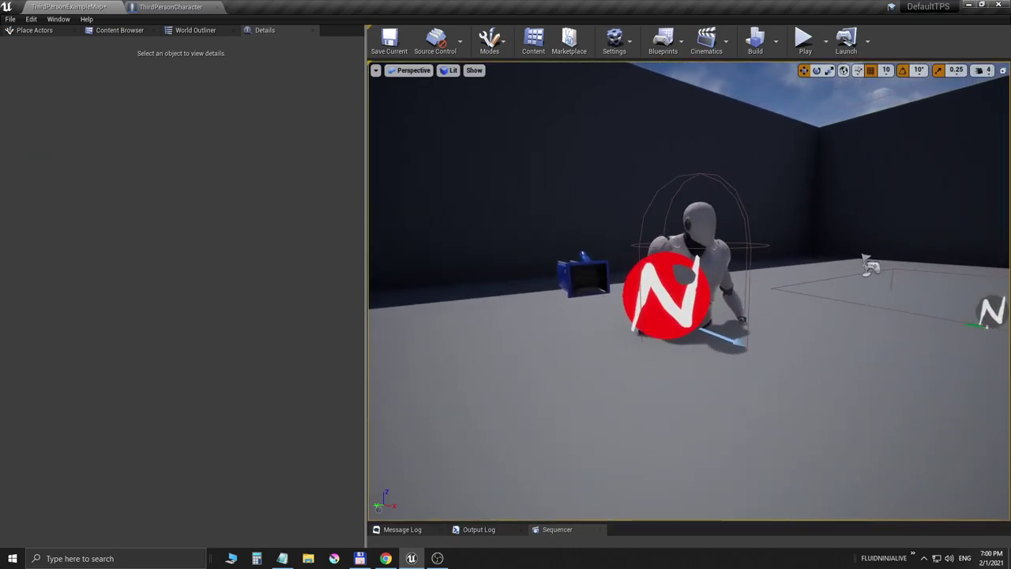
- Remove the two middle_02 hand bones from Continuous Interaction Bone Names Exact on the character's NinjaLiveComponent, keeping eye_l and eye_r
left_click(700, 237)
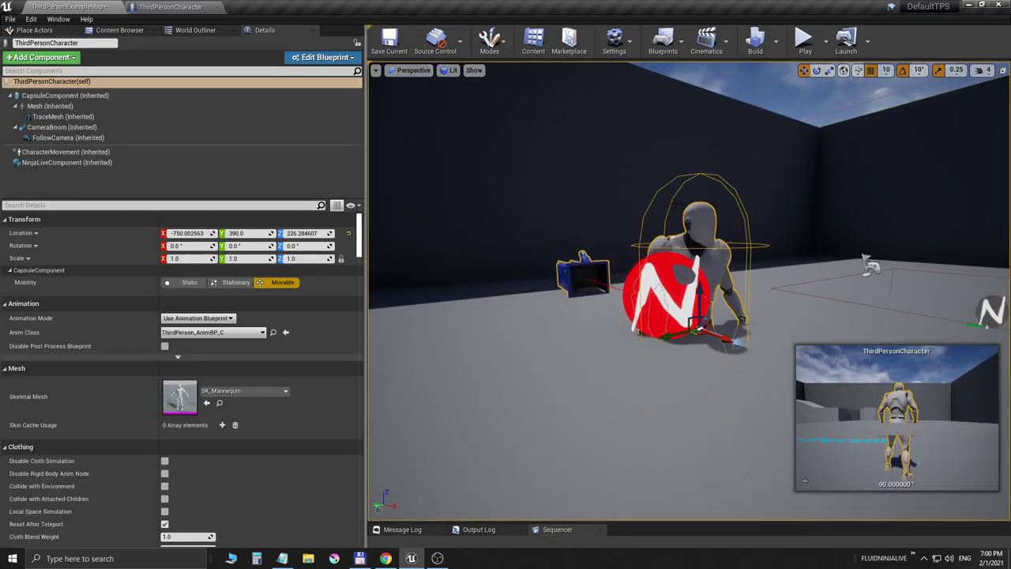
left_click(65, 162)
left_click(198, 316)
left_click(212, 316)
left_click(227, 338)
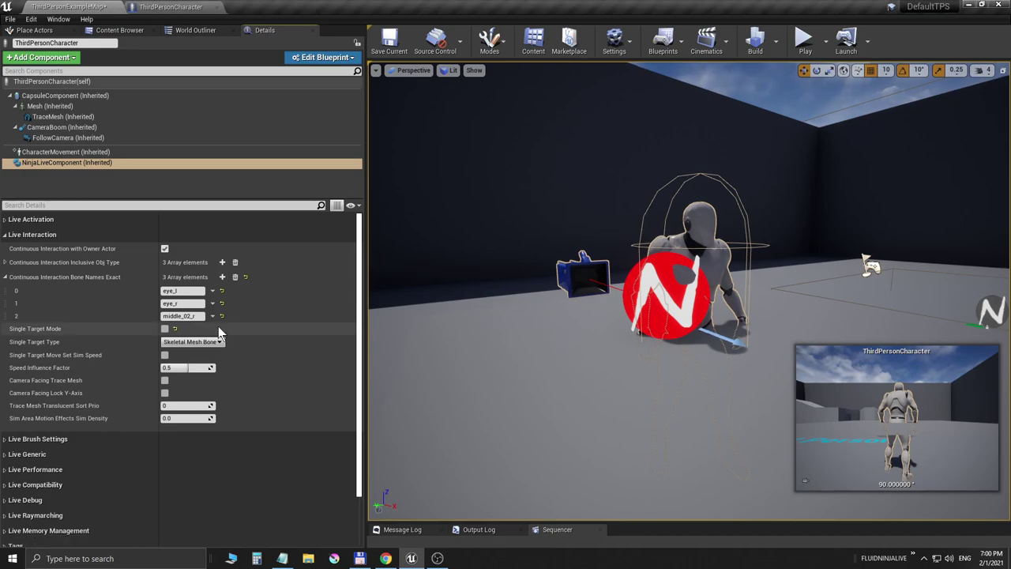
left_click(211, 316)
left_click(227, 337)
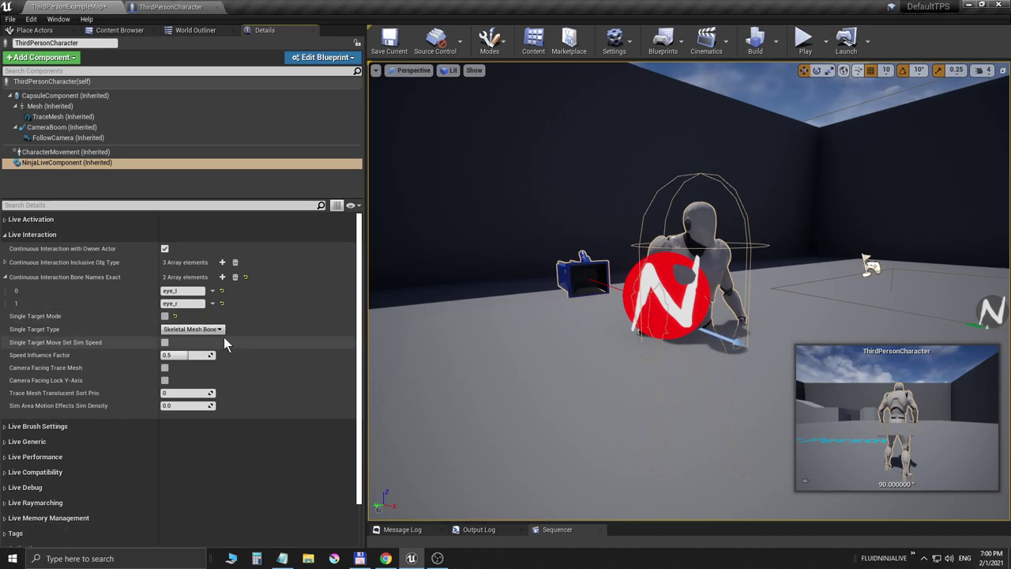
left_click(29, 164)
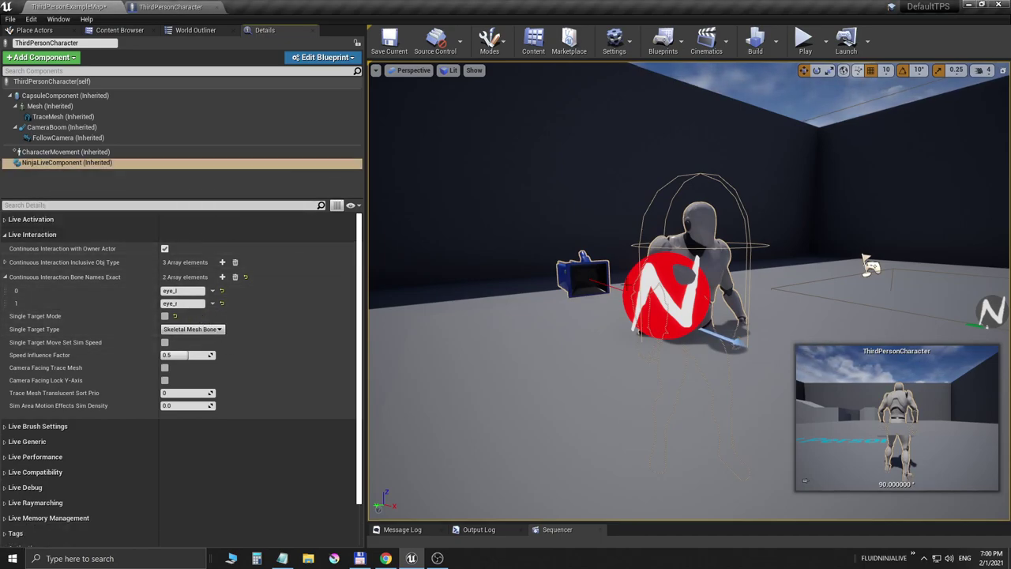
left_click(184, 291)
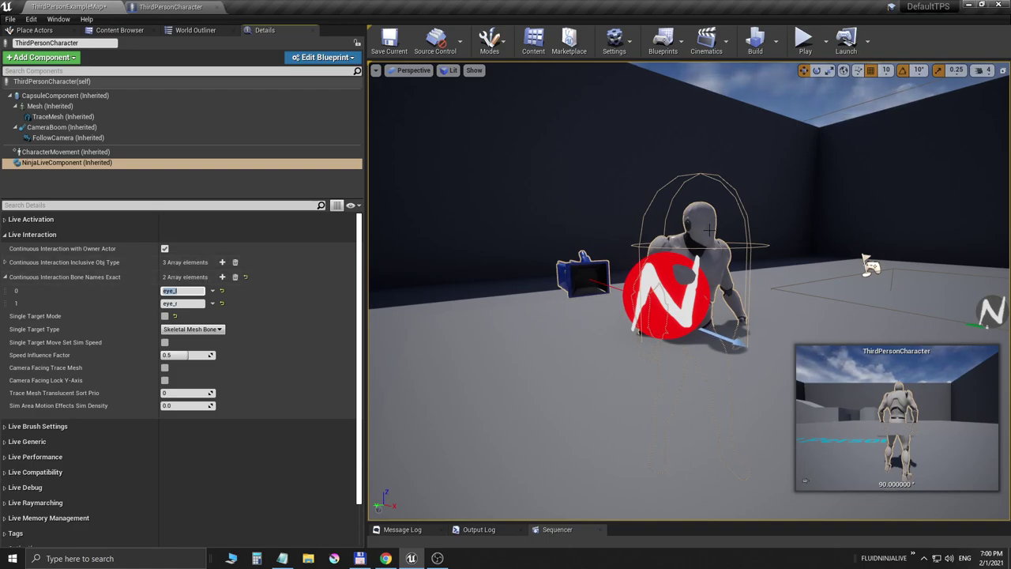
- Add middle_02_l and middle_02_r to Overlap Filter Inclusive Bone Name Exact on the attached NinjaLive actor
left_click(666, 284)
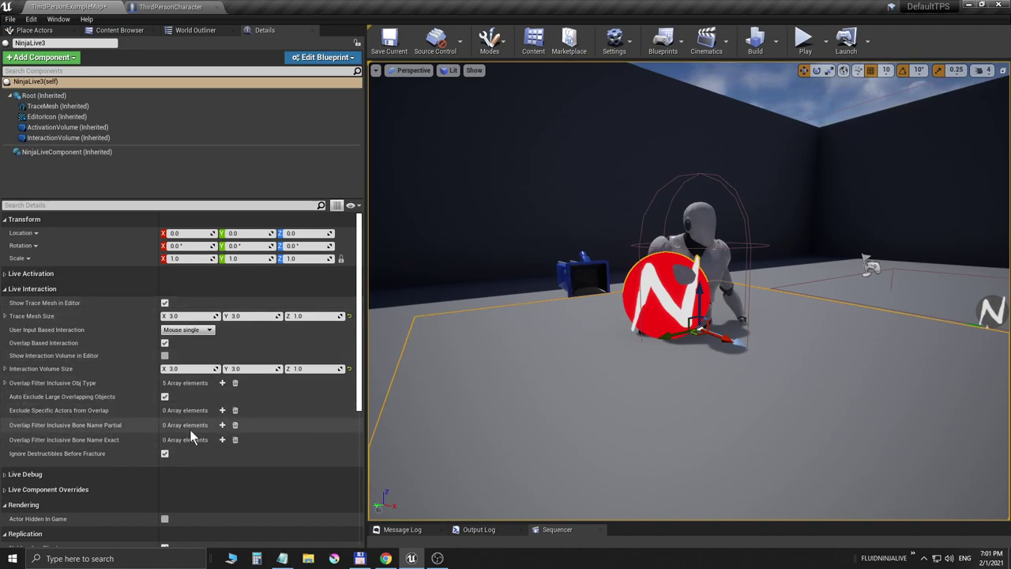
left_click(222, 439)
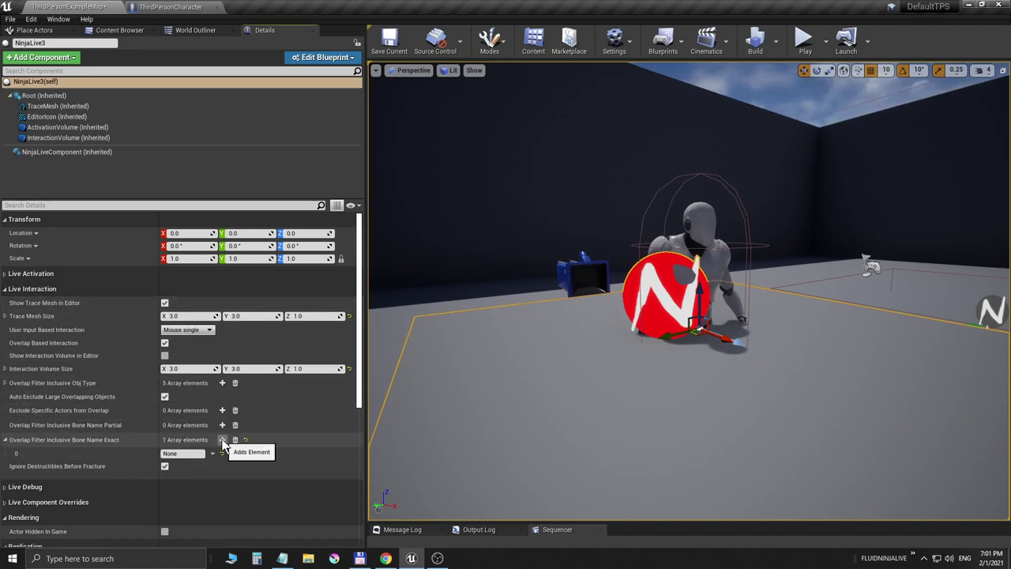
left_click(222, 440)
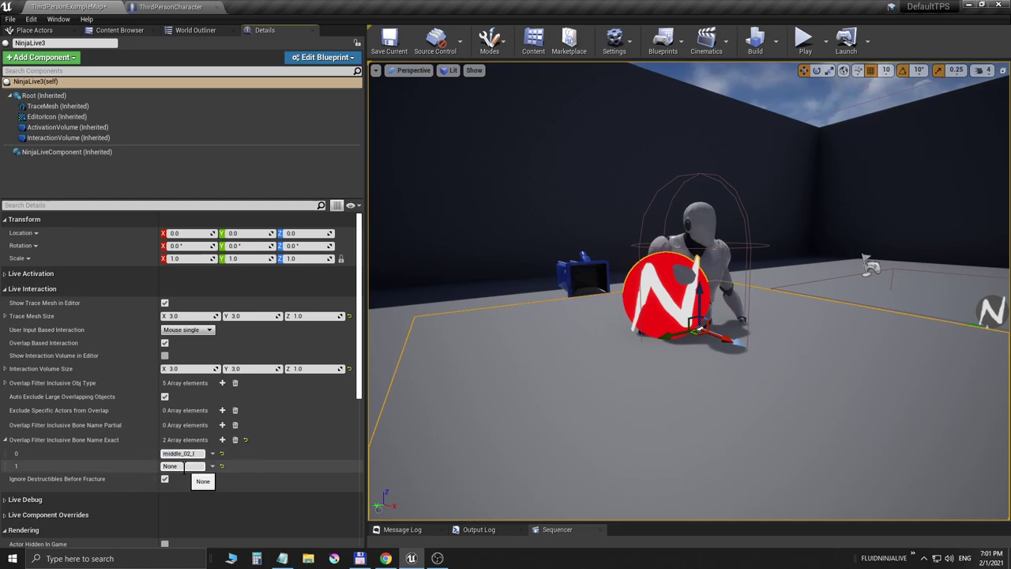
key("ctrl+a")
- Play-test the level, running and jumping to examine the separate fluid effects on eyes and hands, and end the play session
key("alt+p")
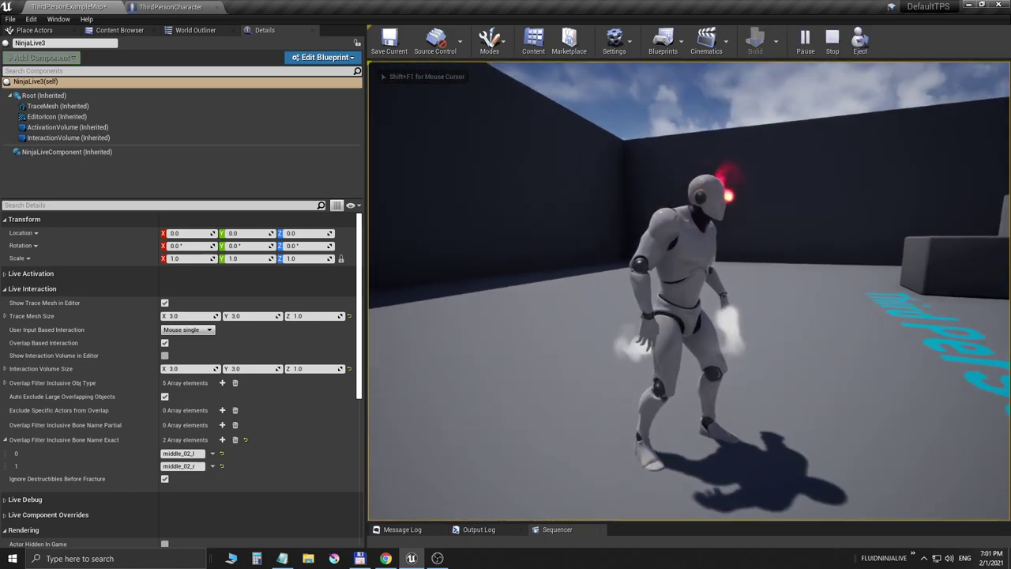
key("space")
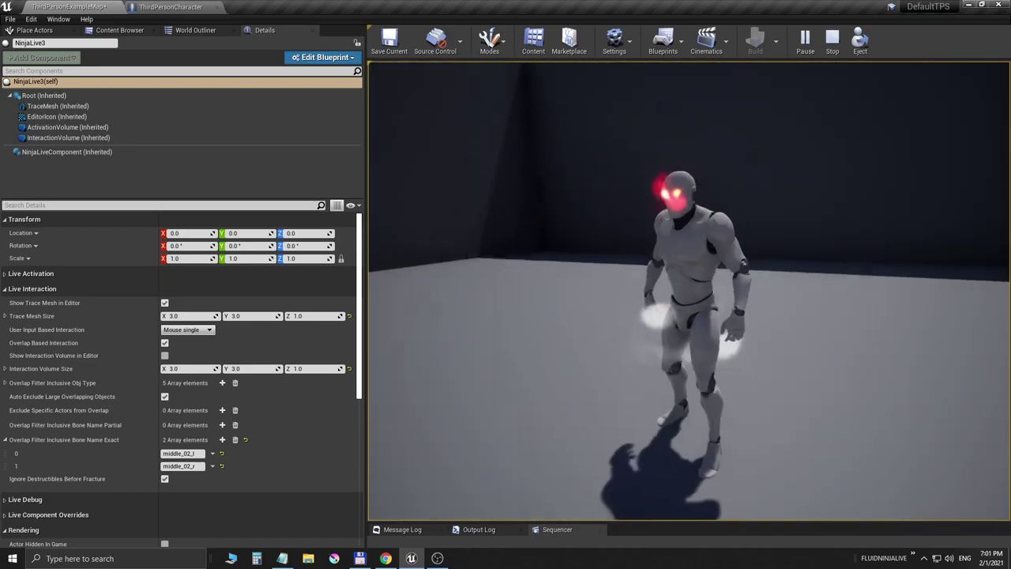
key("shift+F1")
left_click(816, 231)
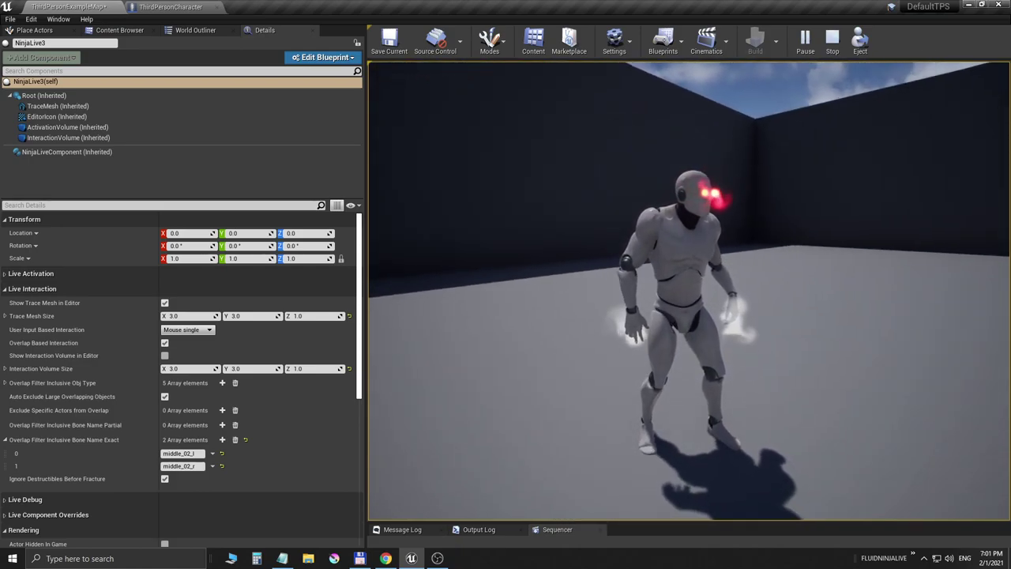
key("w")
key("w")
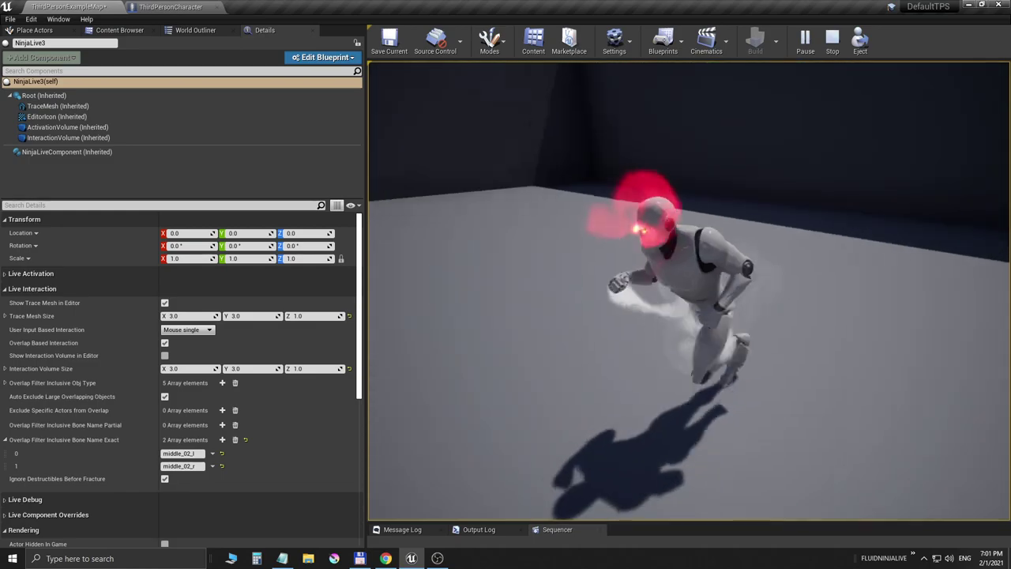
key("s")
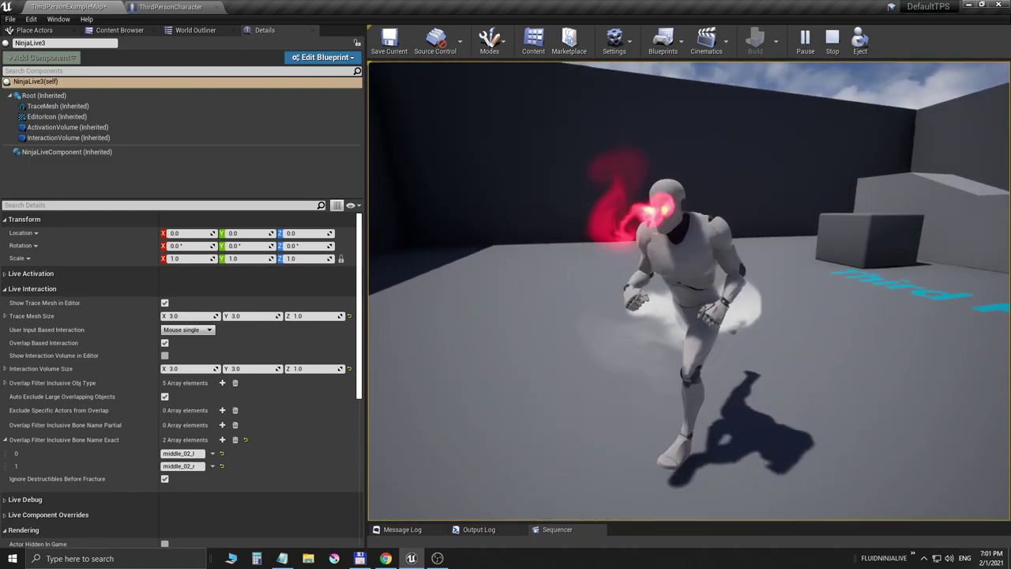
key("w")
key("s")
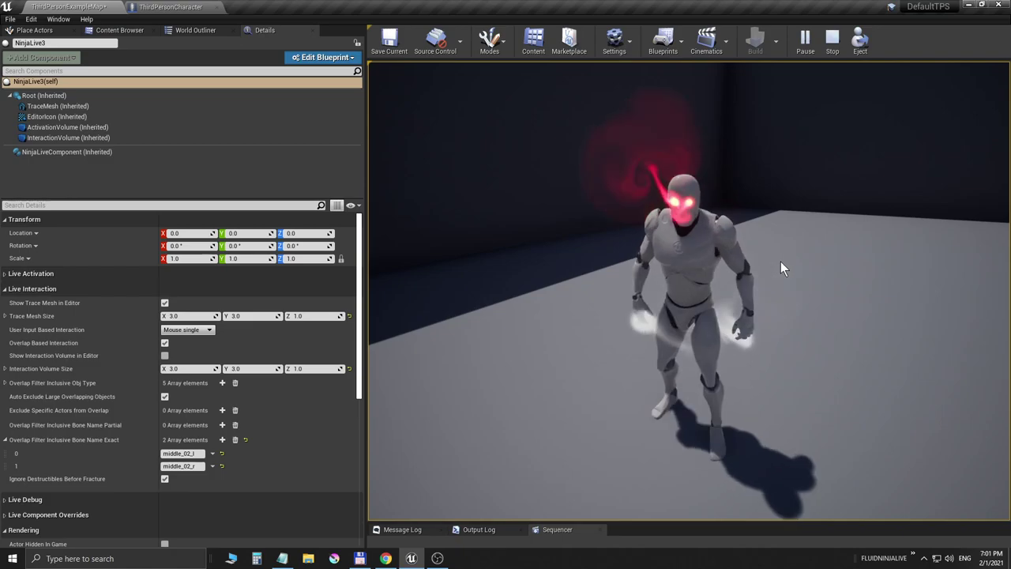
key("Escape")
right_click_drag(592, 242, 675, 247)
key("s")
key("w")
key("s")
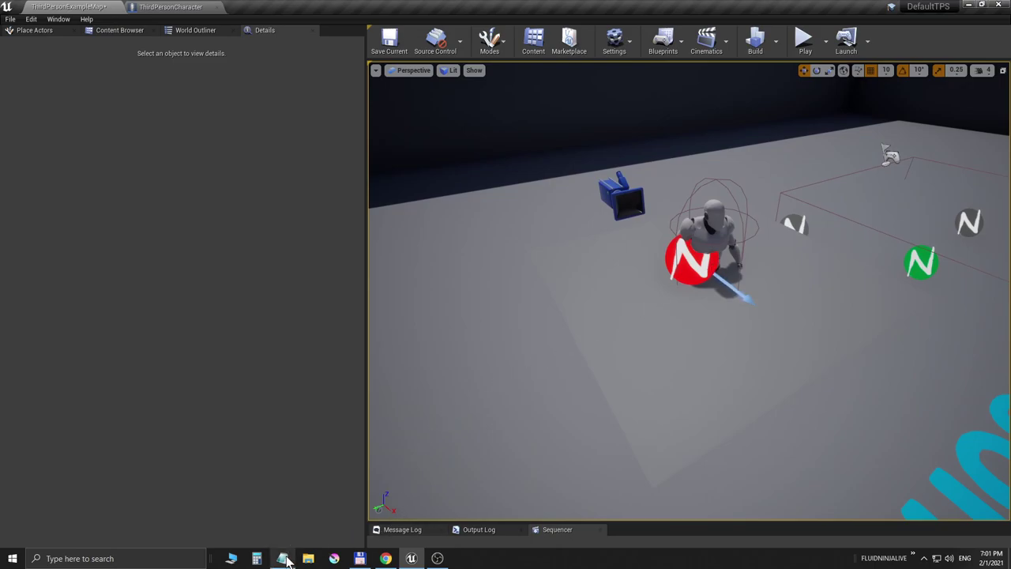
- Highlight "(1) ACTOR, adding" and "(2) ACTOR, spawning" in turn in the Notepad plan and return to Unreal Editor
left_click(284, 558)
left_click(318, 294)
key("shift+End")
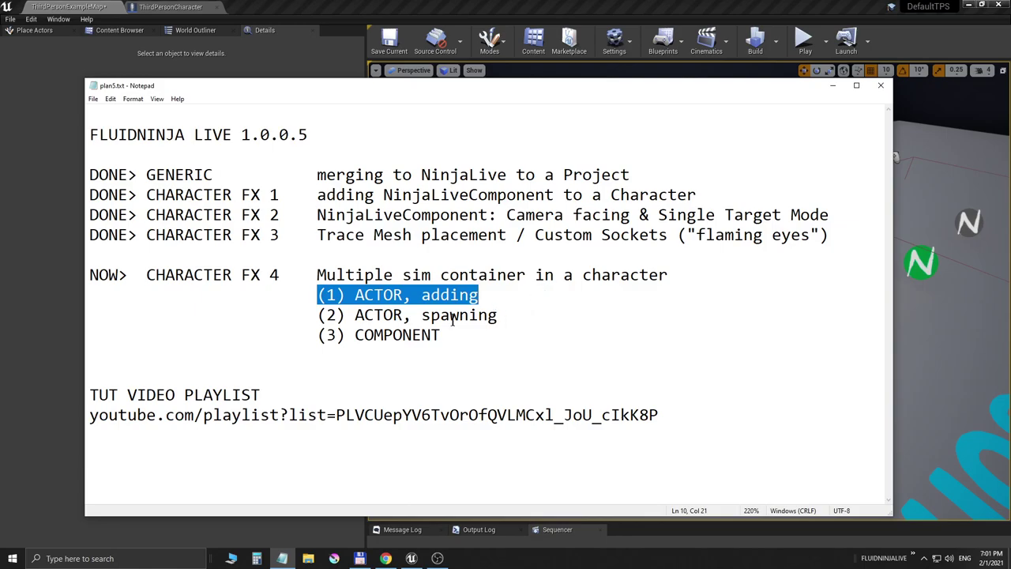
left_click(323, 317)
left_click_drag(316, 318, 529, 312)
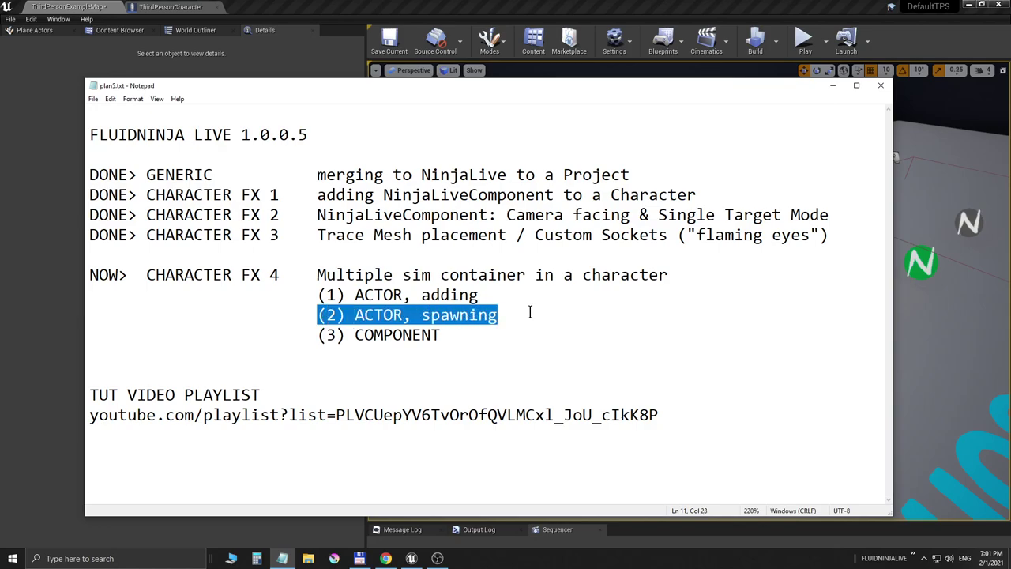
left_click(648, 7)
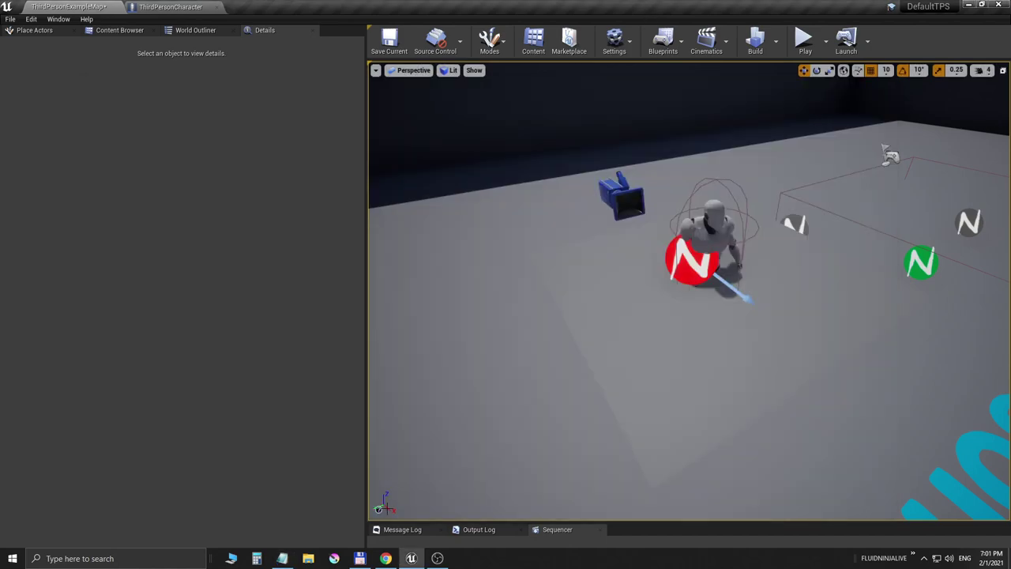
- Switch to the FluidNinjaLive project and open the ThirdPersonCharacter_NinjaSpawnedAttached blueprint from the Tutorial/UE_Mannequin_UsageExamples folder
left_click(359, 557)
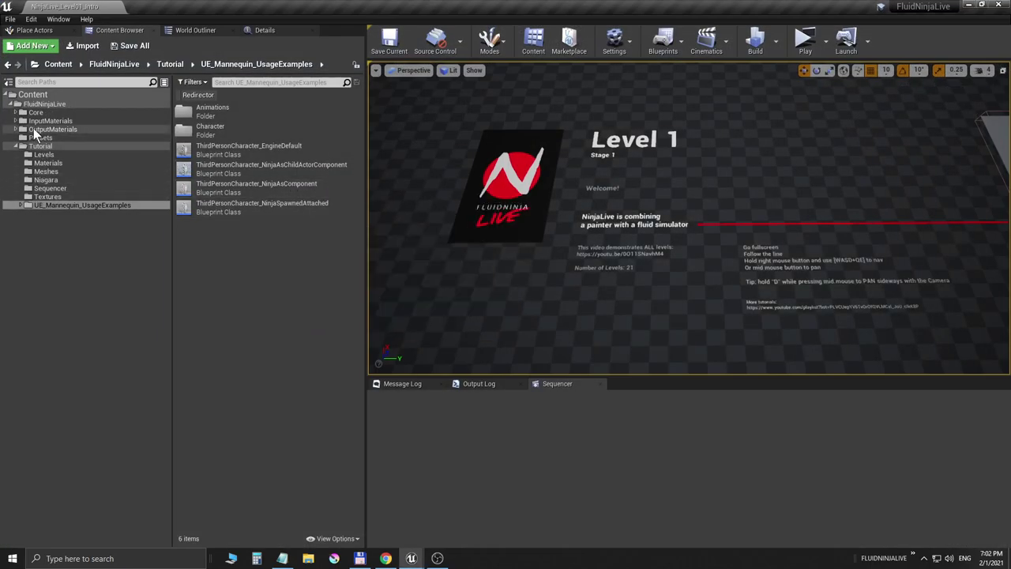
left_click(10, 103)
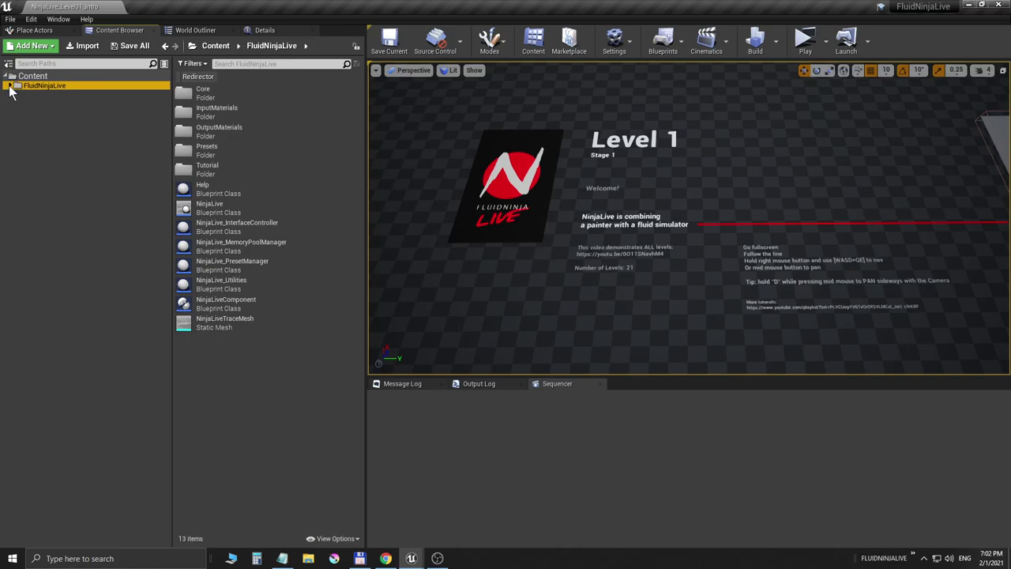
left_click(9, 86)
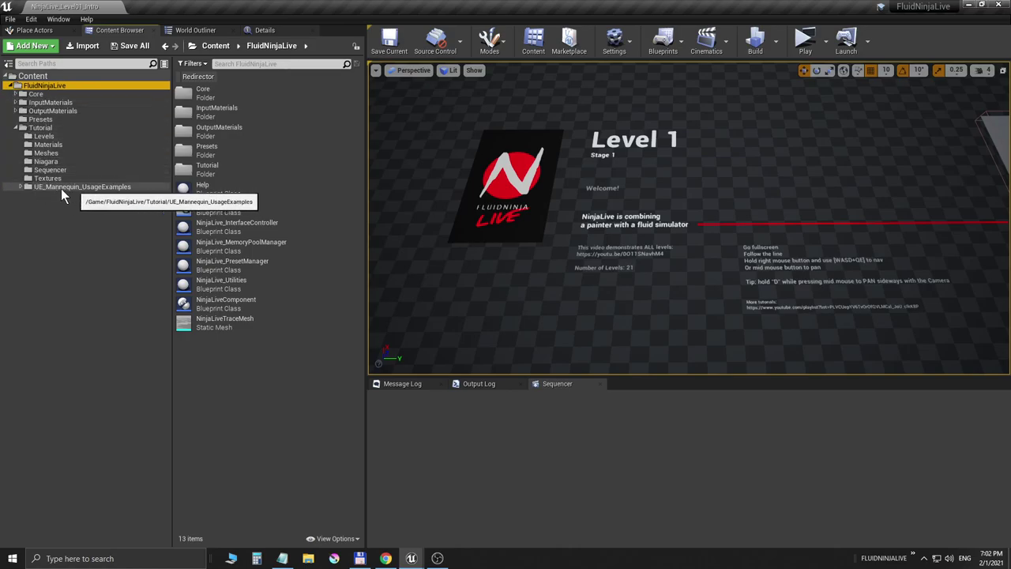
left_click(32, 187)
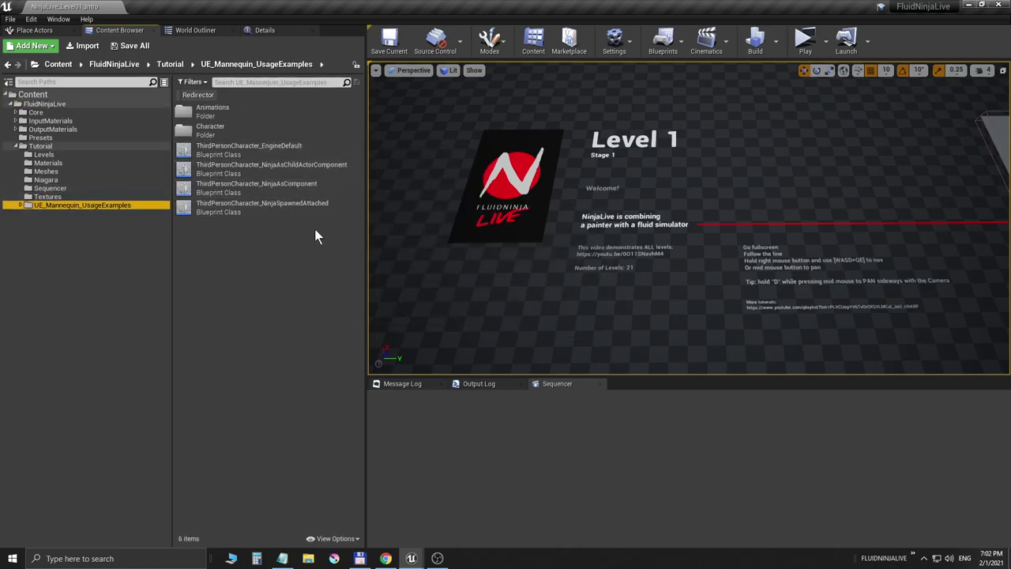
left_click(267, 211)
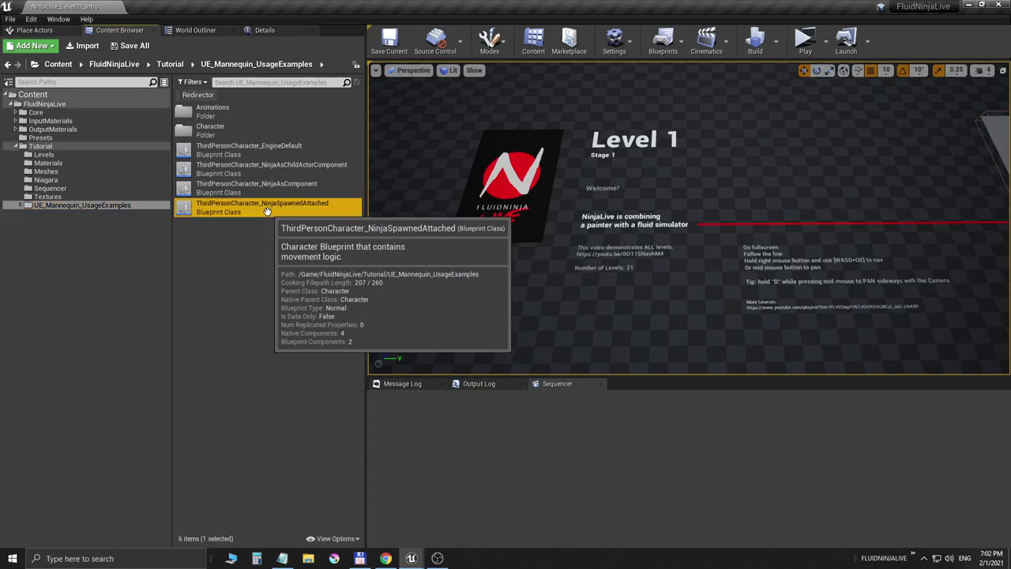
double_click(213, 211)
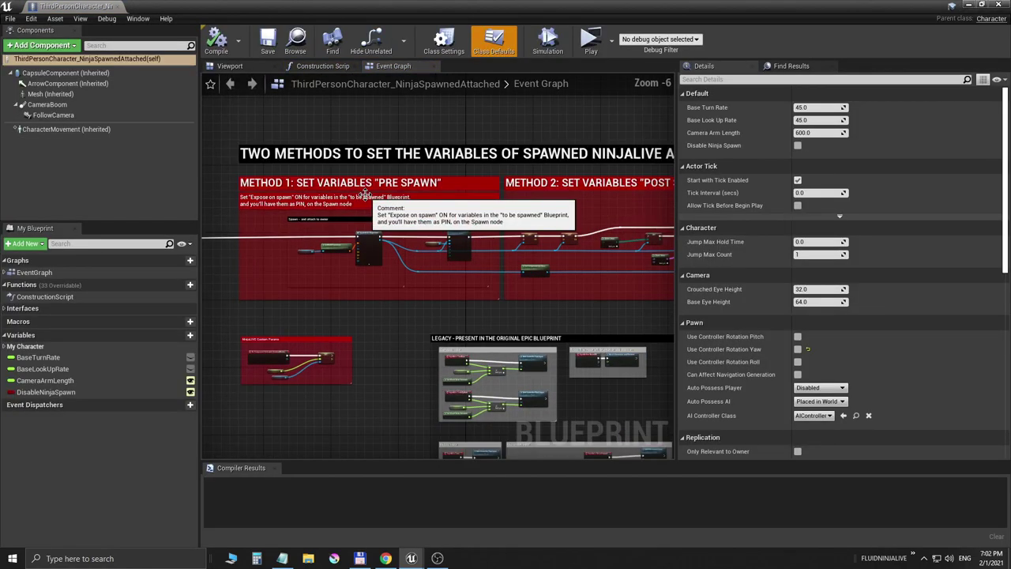
- Examine the SpawnActor nodes of the pre-spawn method in the event graph, close the example project and return to DefaultTPS
scroll(364, 193, "up", 4)
scroll(427, 320, "up", 1)
right_click_drag(413, 322, 488, 402)
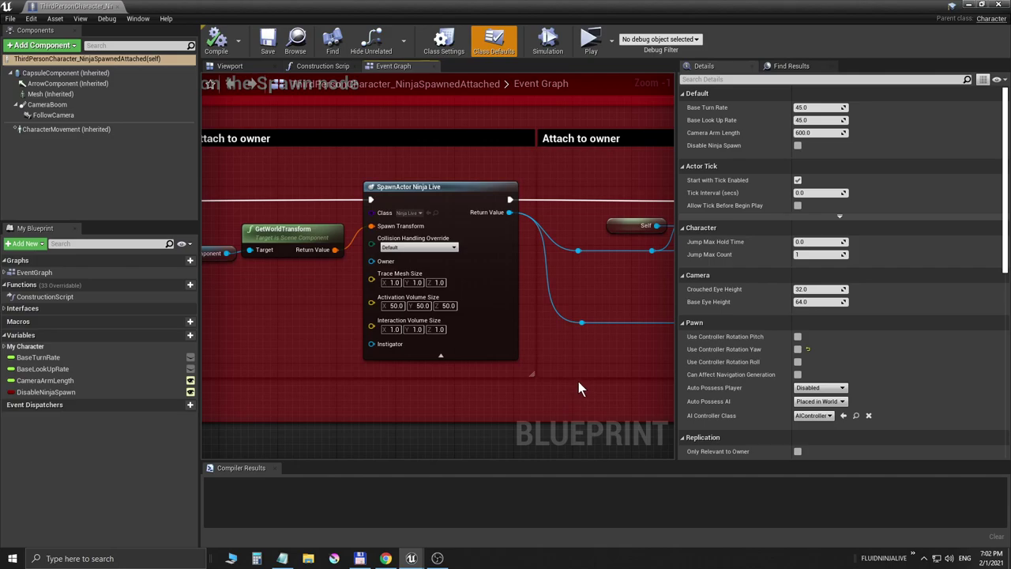
scroll(419, 360, "down", 4)
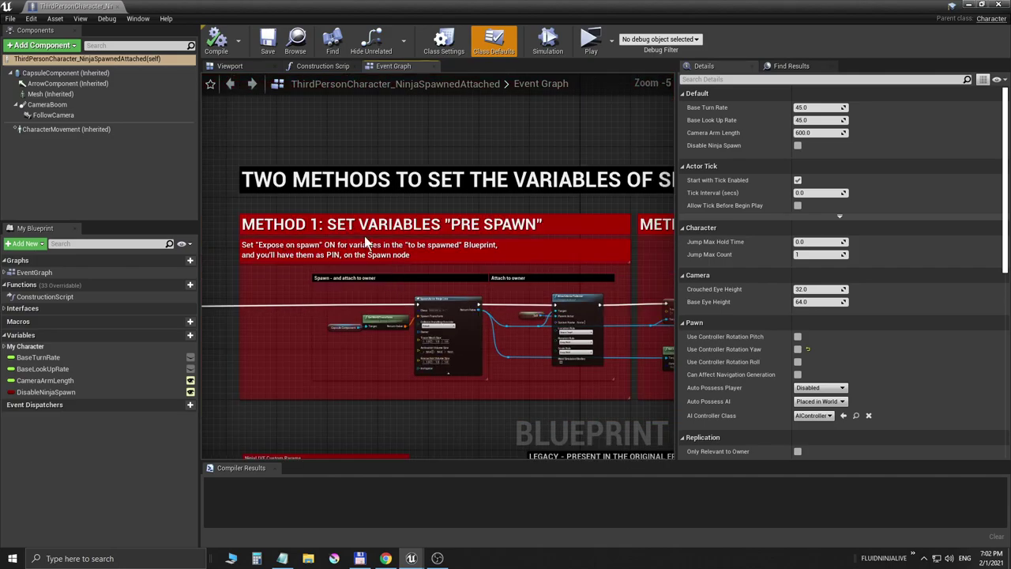
right_click_drag(502, 377, 475, 347)
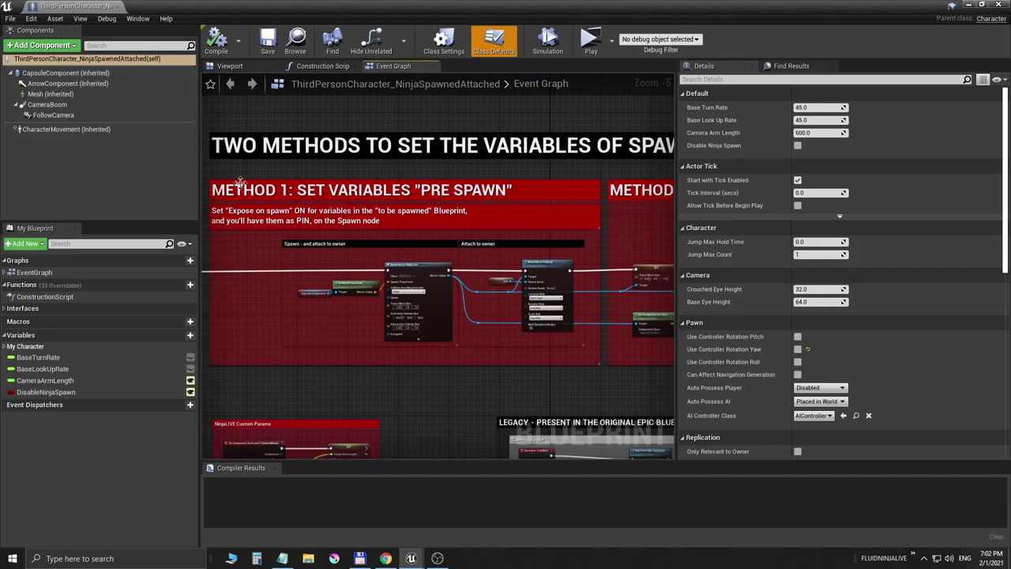
left_click(1005, 5)
key("alt+Tab")
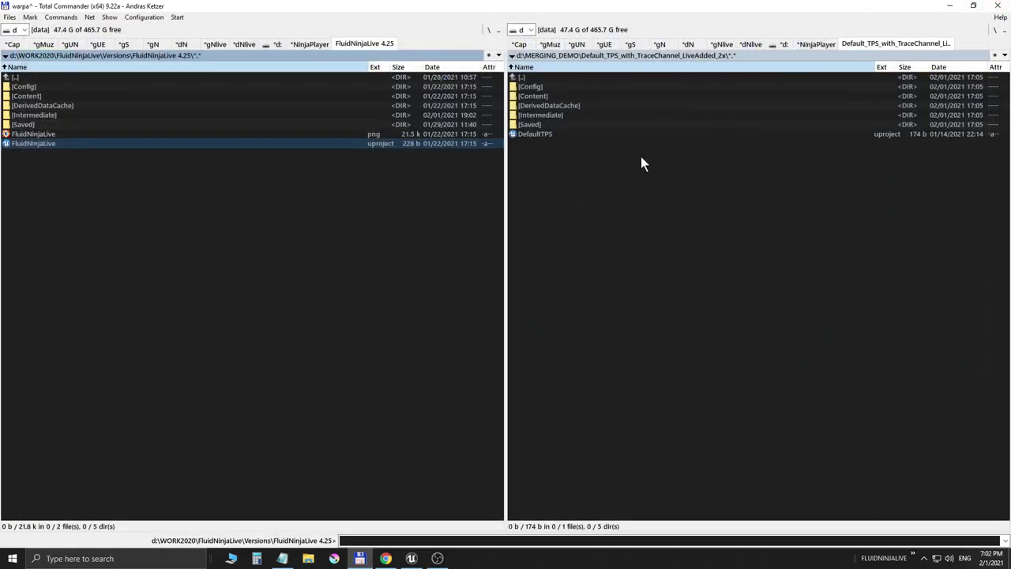
left_click(421, 562)
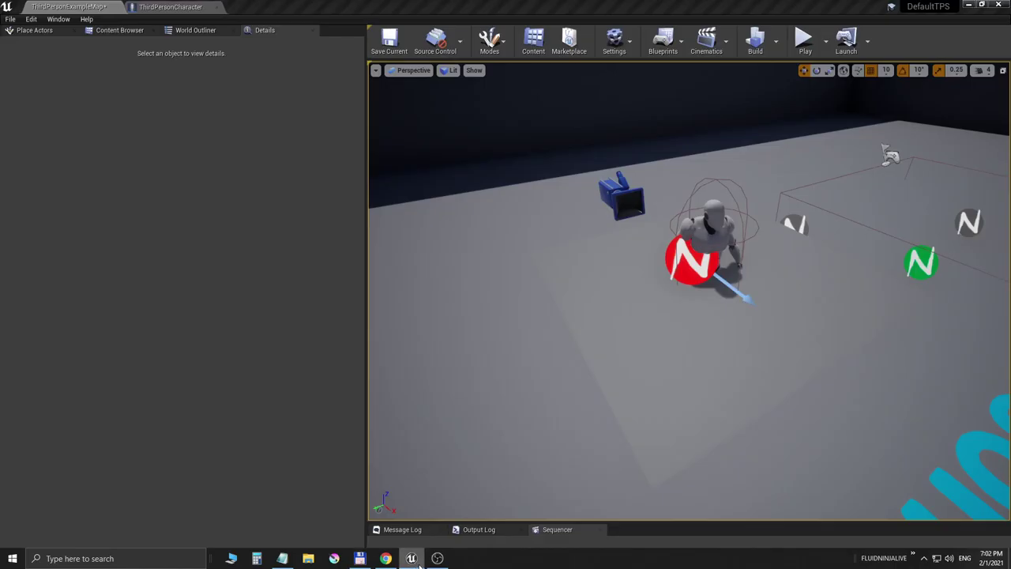
- Play-test the level, running the character around to examine the eye and hand fluid effects, and end the session
key("alt+p")
left_click(713, 231)
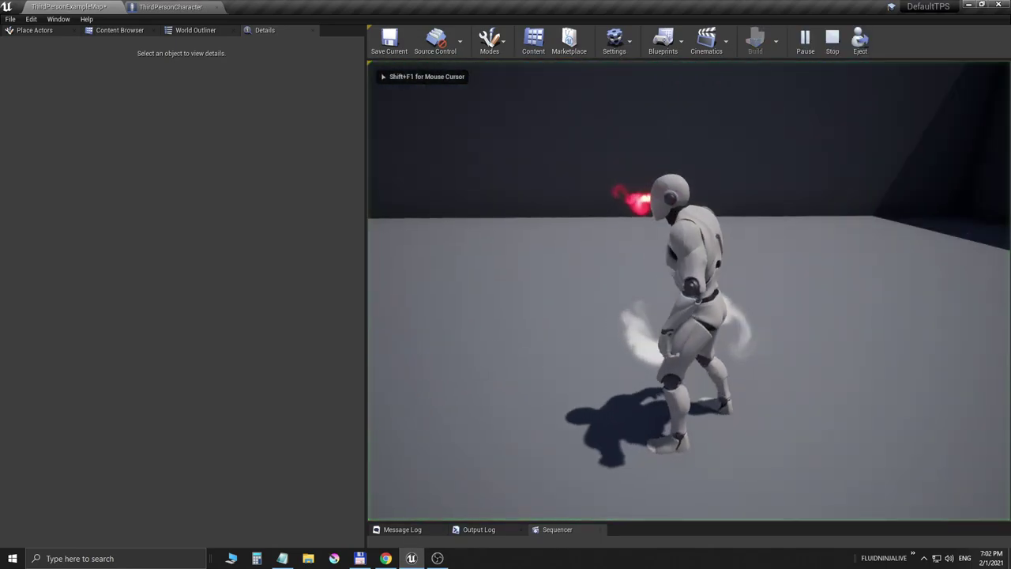
key("w")
key("d")
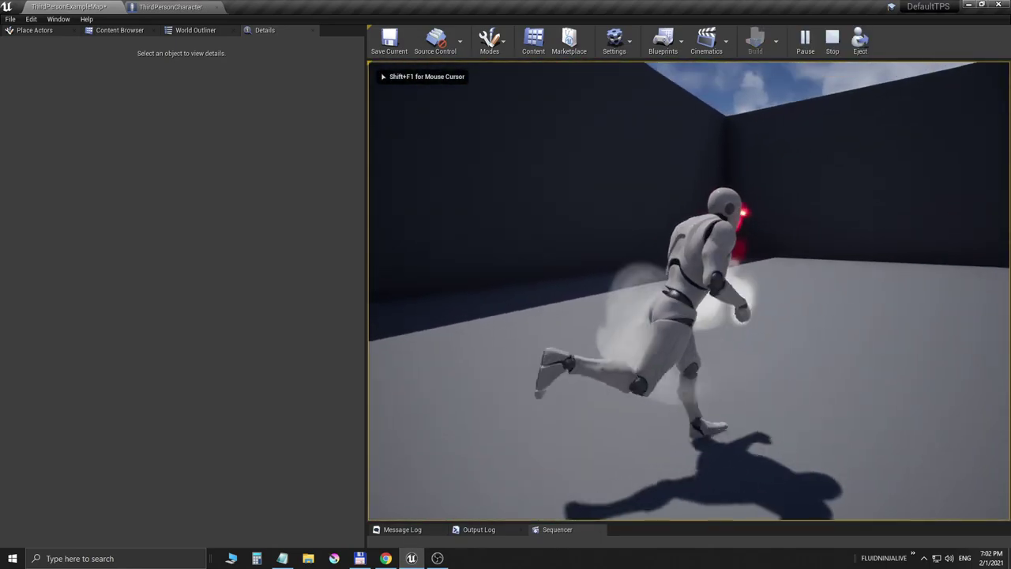
key("s")
key("w")
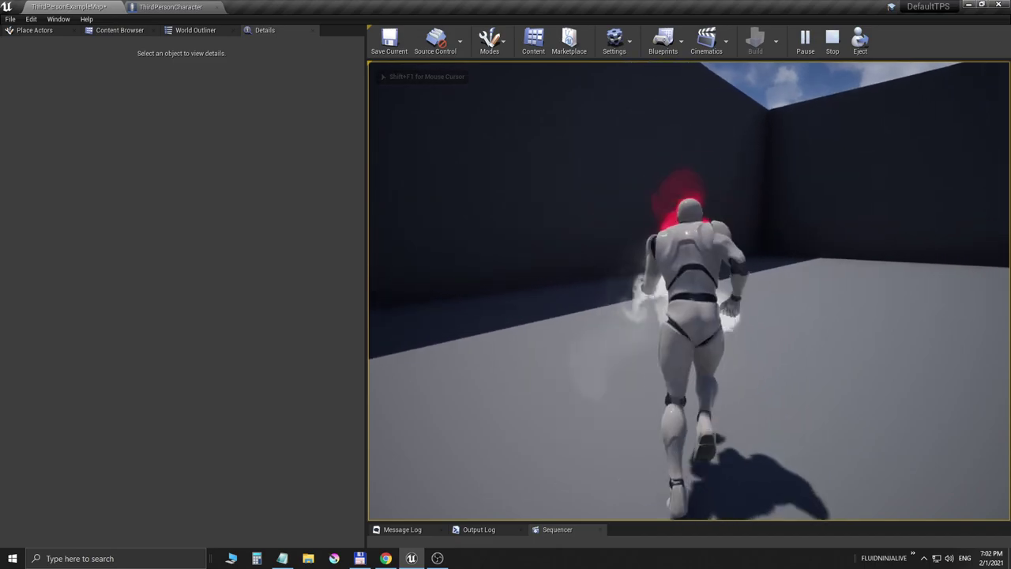
key("s")
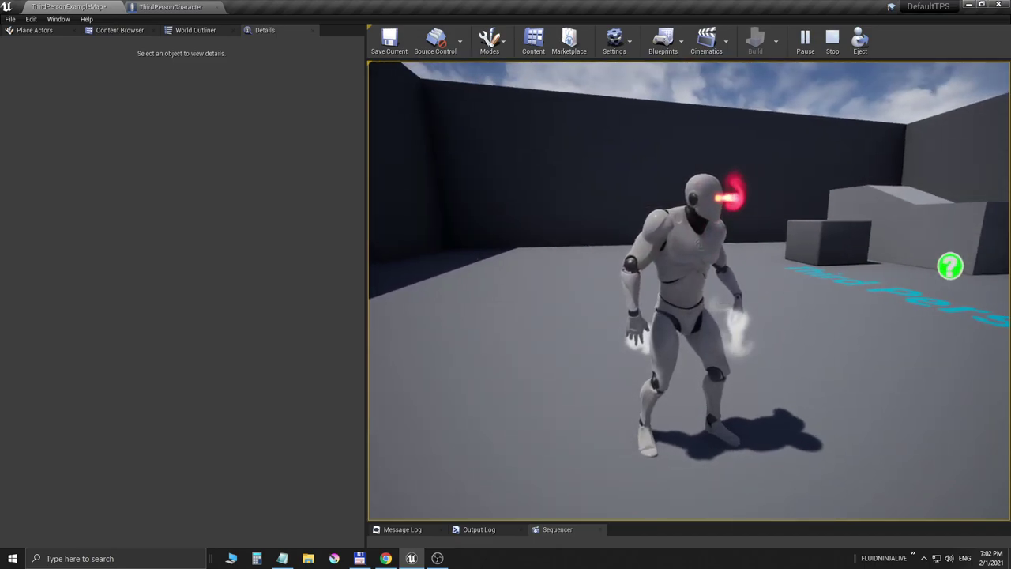
key("Escape")
- Review the Live Interaction settings of the NinjaLive actor attached to the character and of its NinjaLiveComponent
right_click_drag(706, 296, 625, 347)
key("s")
key("w")
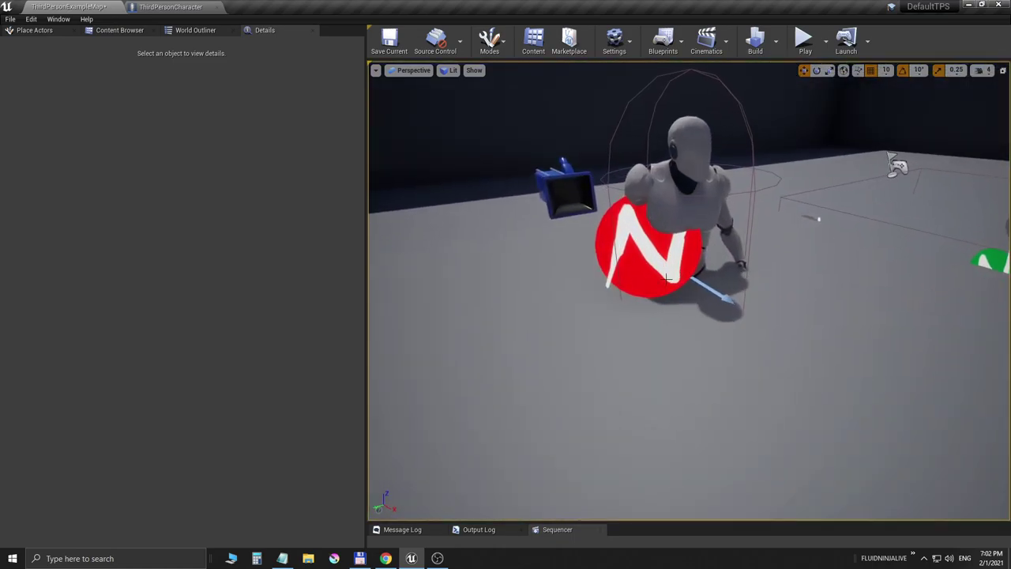
left_click(667, 275)
scroll(667, 275, "down", 5)
scroll(687, 218, "down", 1)
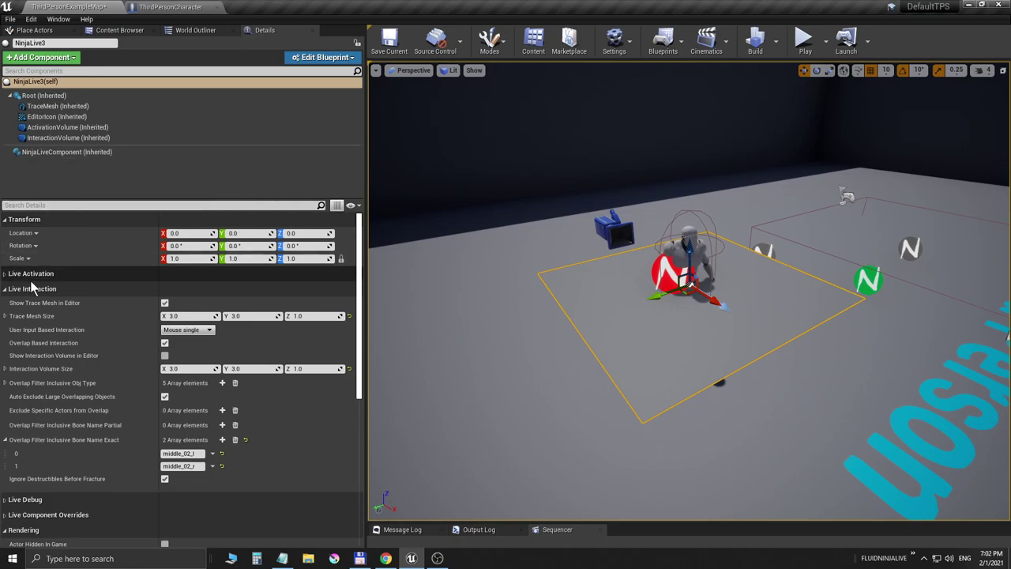
left_click(4, 289)
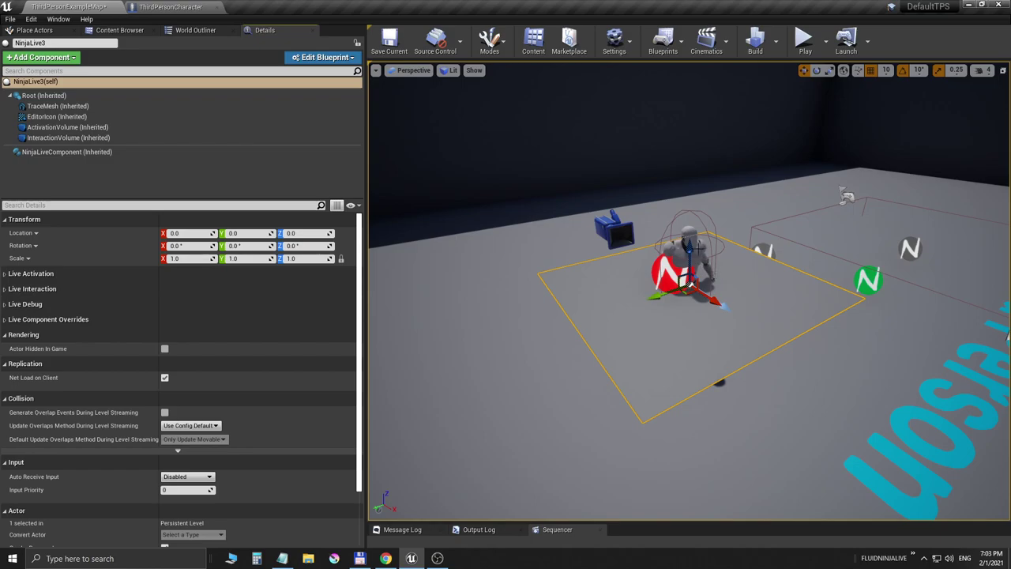
left_click(138, 153)
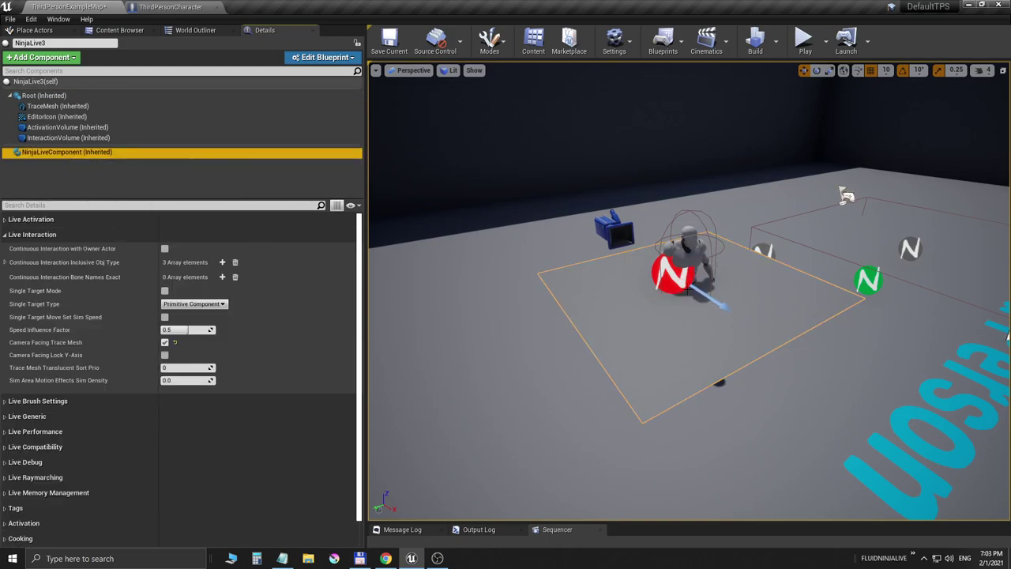
left_click(668, 276)
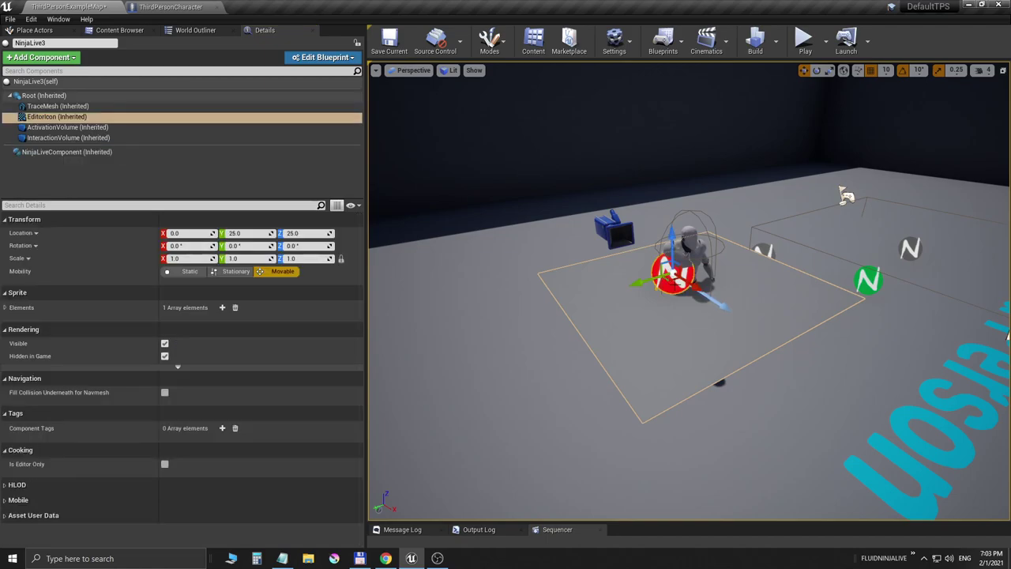
- Delete the NinjaLive actor attached to the character from the level
left_click(523, 242)
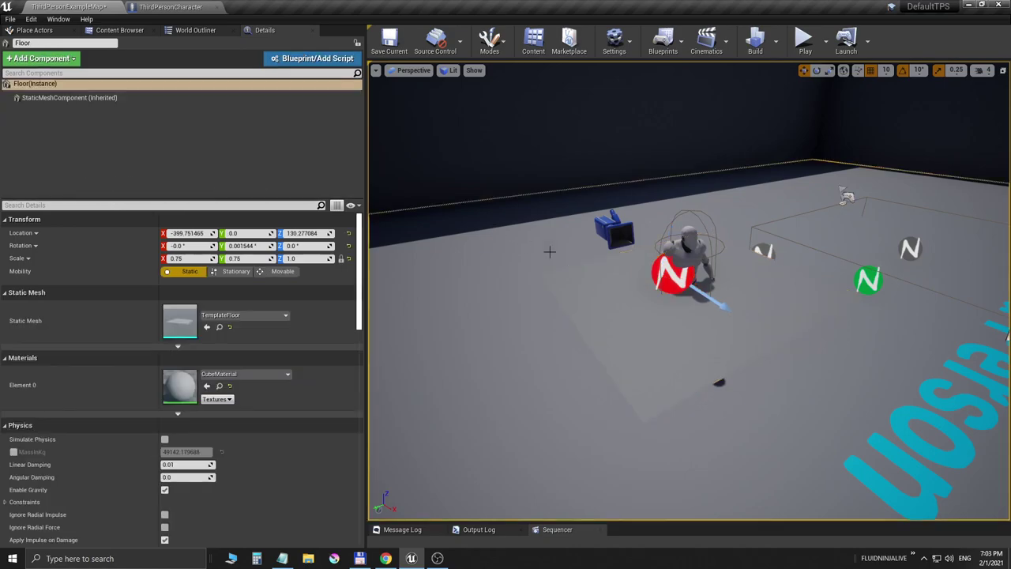
left_click(668, 286)
key("Delete")
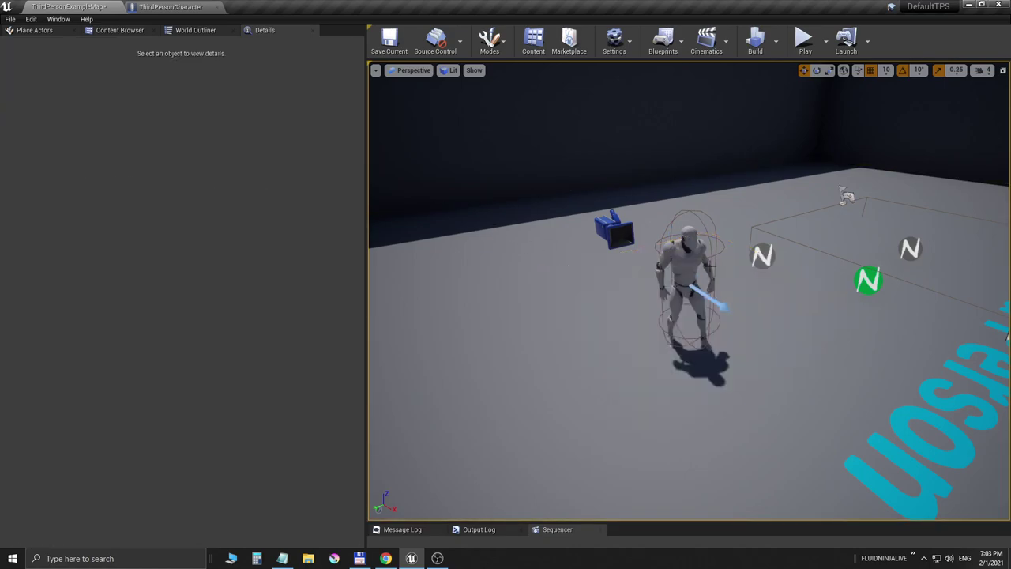
- Close the ThirdPersonCharacter blueprint and save all levels and assets
left_click(156, 7)
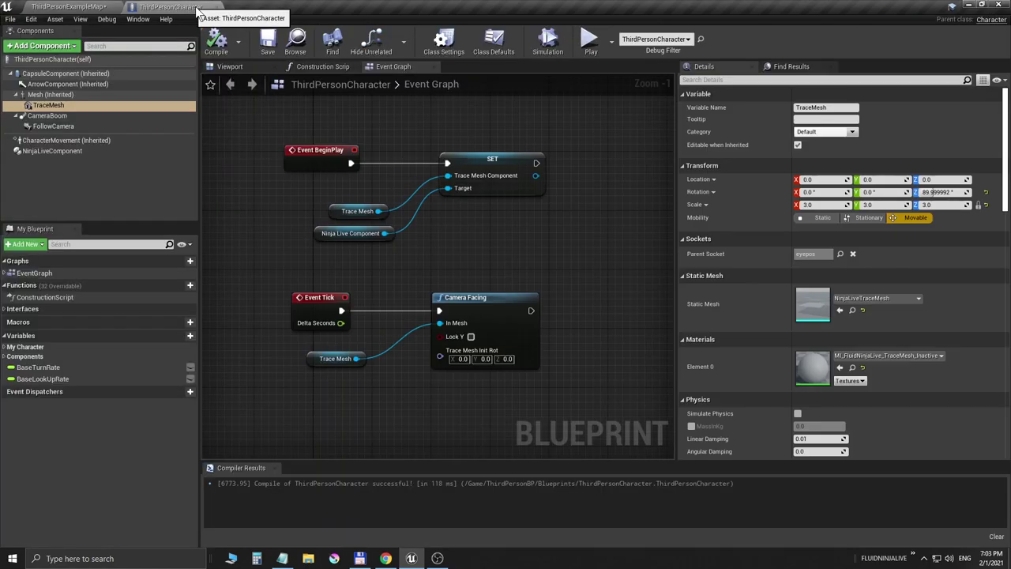
left_click(217, 7)
left_click(10, 19)
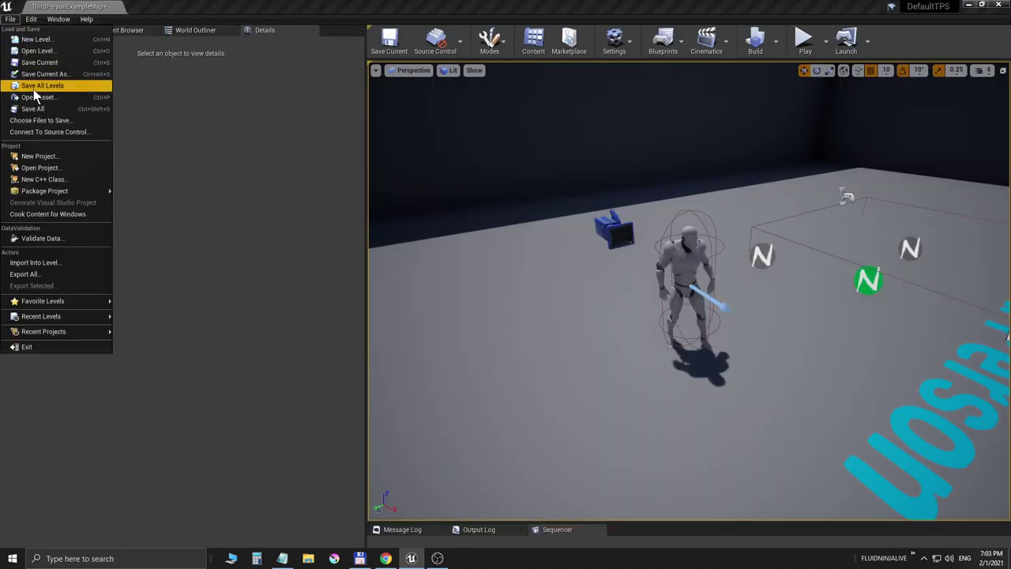
left_click(34, 112)
- Play-test the level to check the character's fluid effects without the attached actor, and end the session
key("alt+p")
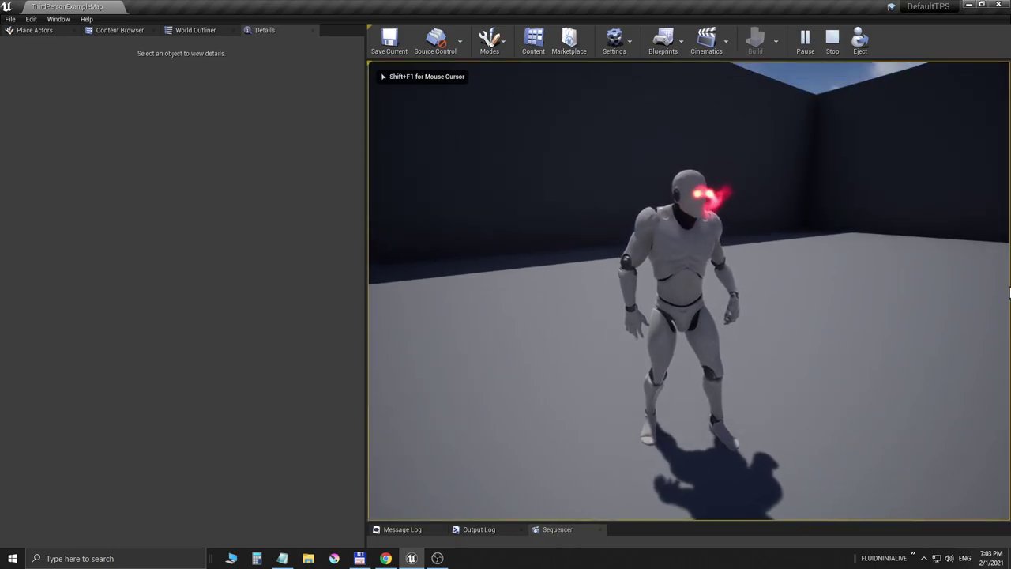
key("shift+F1")
left_click(791, 243)
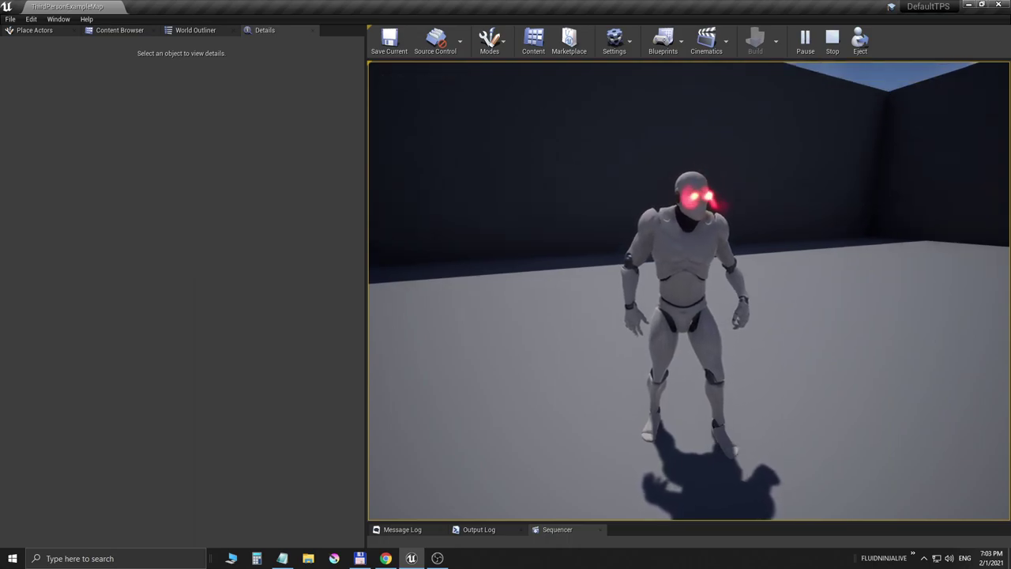
key("Escape")
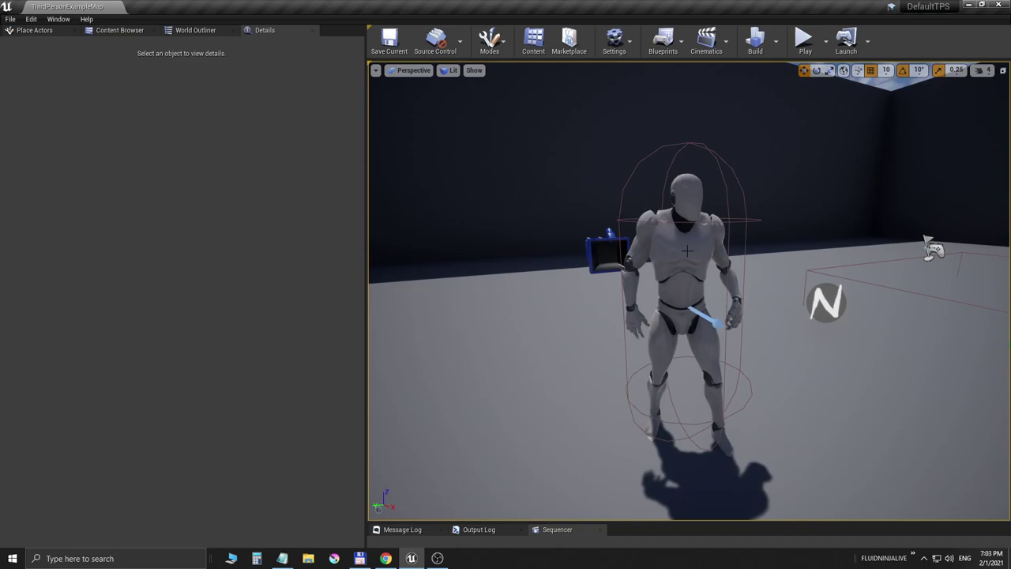
- Locate the level character's ThirdPersonCharacter blueprint asset through the World Outliner and open it for editing
left_click(698, 254)
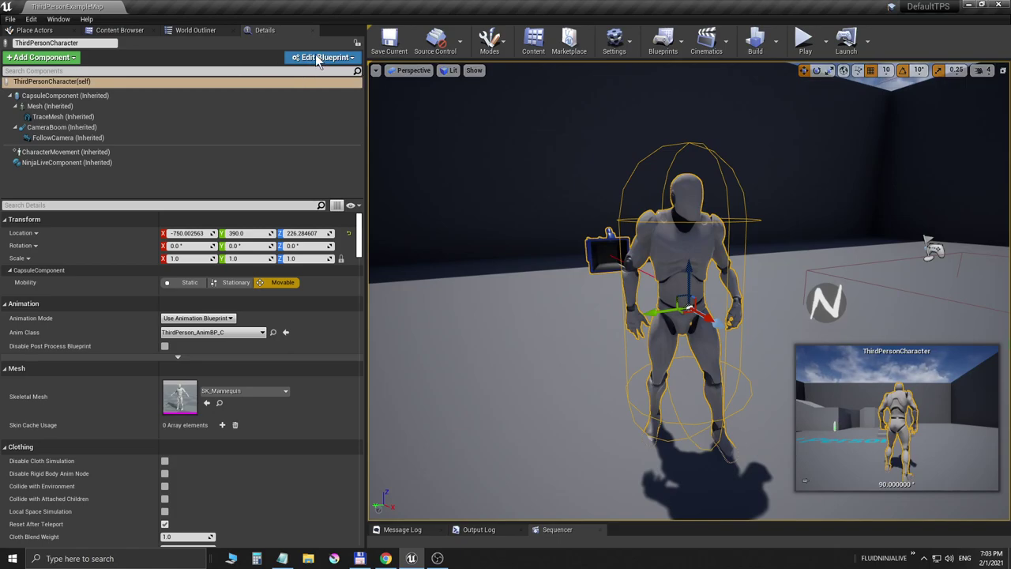
left_click(198, 30)
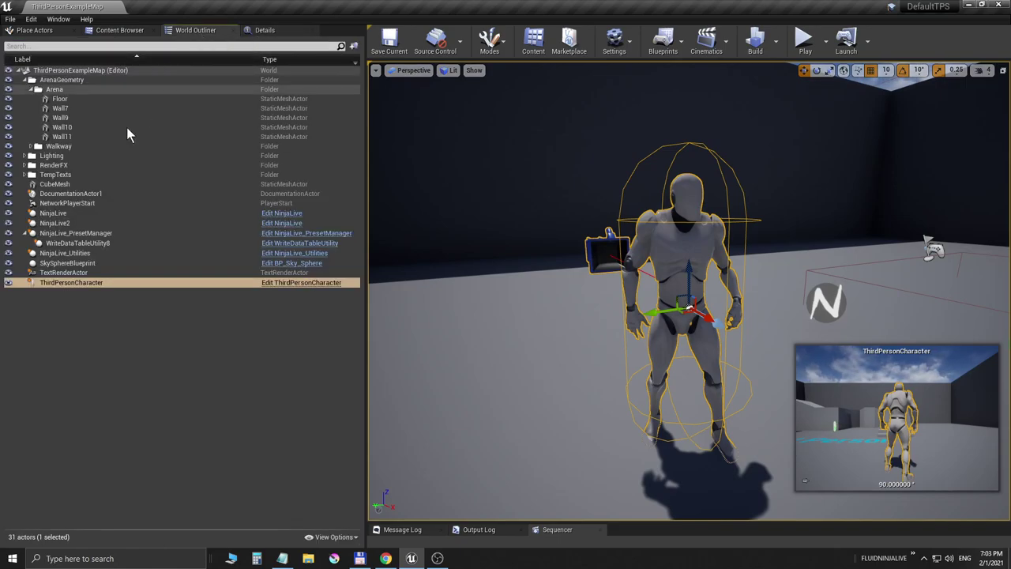
right_click(71, 282)
left_click(106, 273)
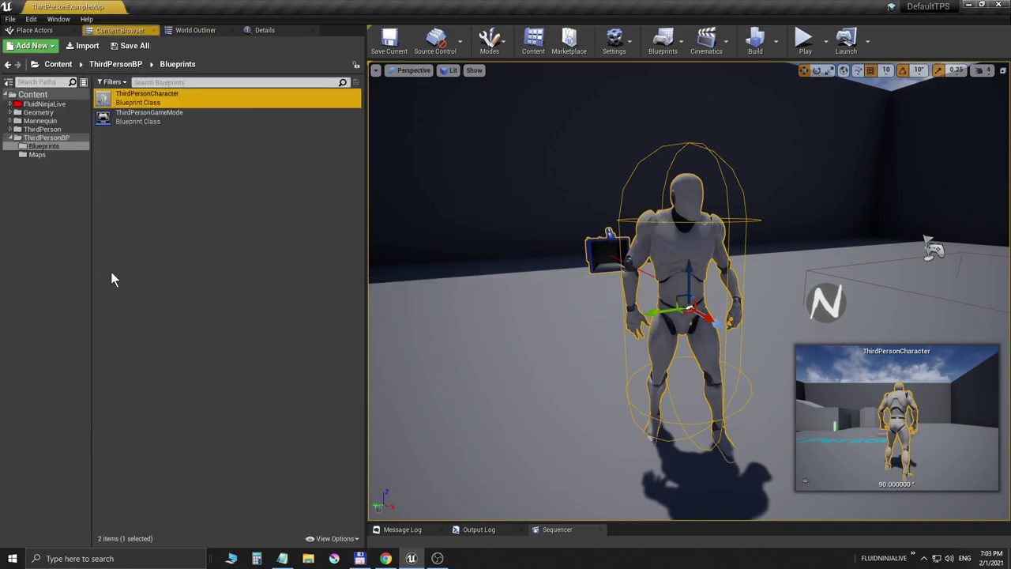
double_click(141, 103)
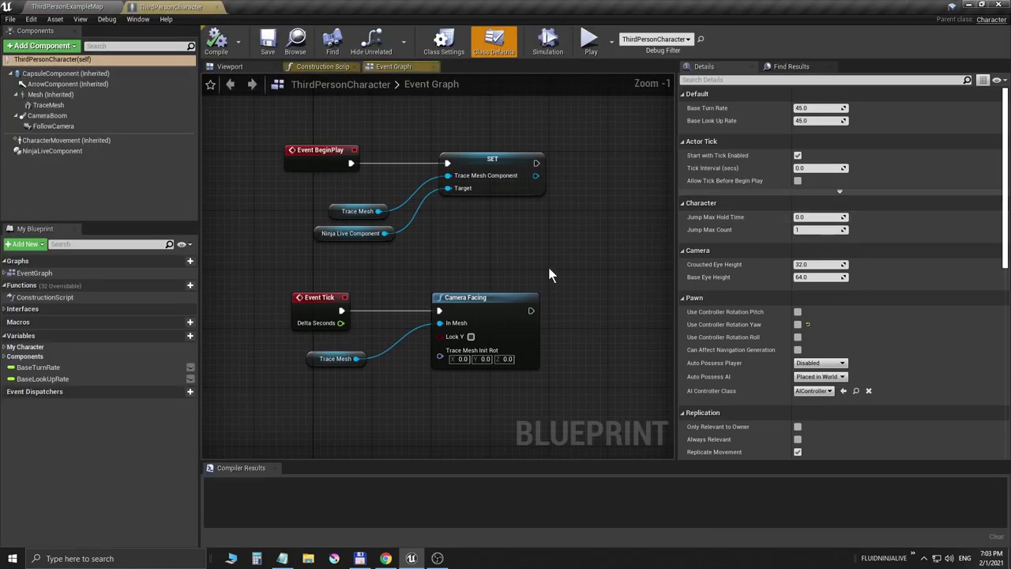
- Duplicate the character's TraceMesh component as TraceMesh2 and attach the copy directly to CapsuleComponent
left_click(44, 152)
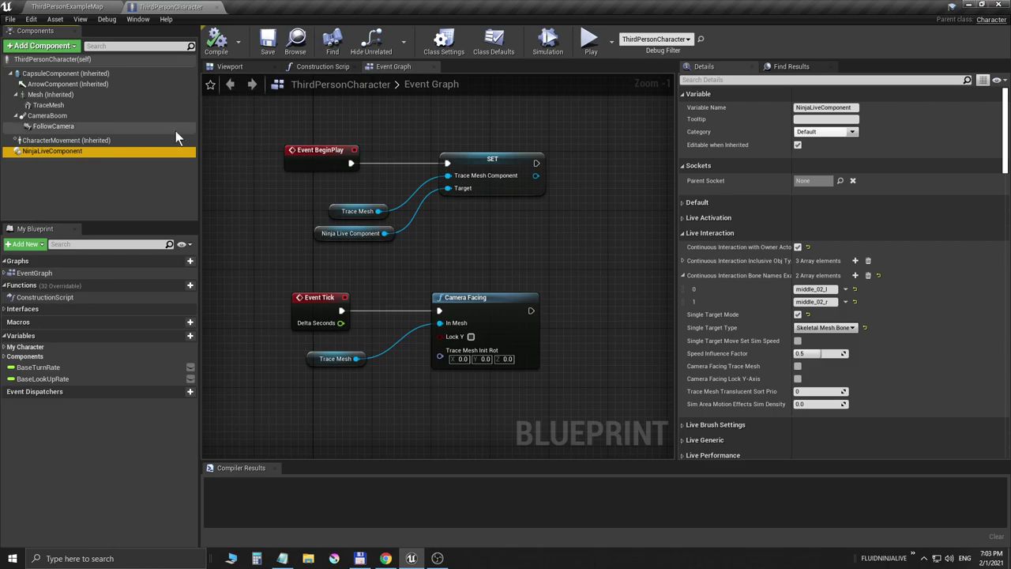
left_click(68, 108)
right_click(69, 107)
mouse_move(100, 126)
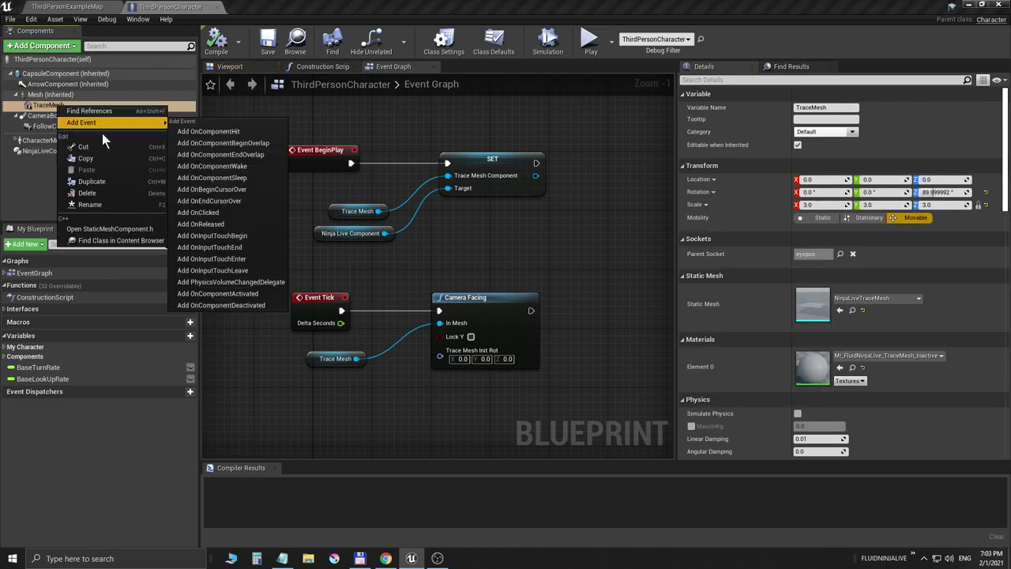
left_click(104, 181)
left_click_drag(67, 116, 87, 122)
type("2")
key("Return")
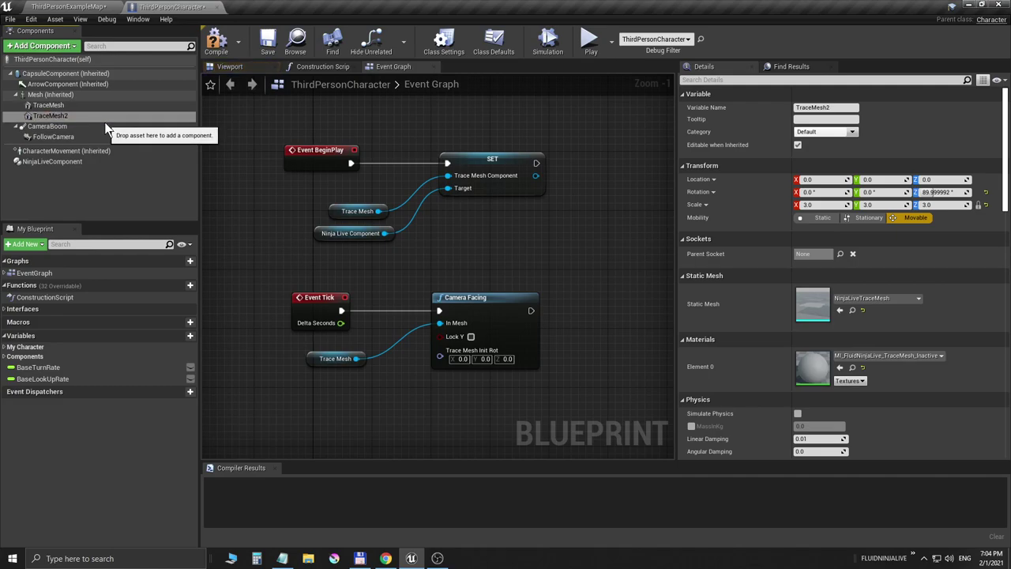
left_click_drag(40, 119, 71, 73)
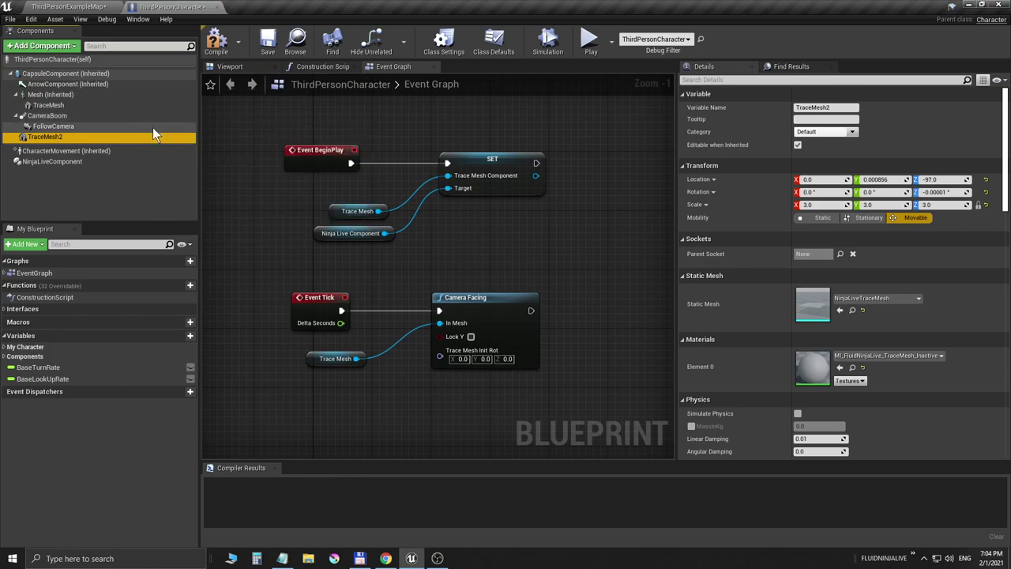
- Set the scale of the original TraceMesh component under the character's Mesh to 1
left_click(55, 104)
left_click(822, 205)
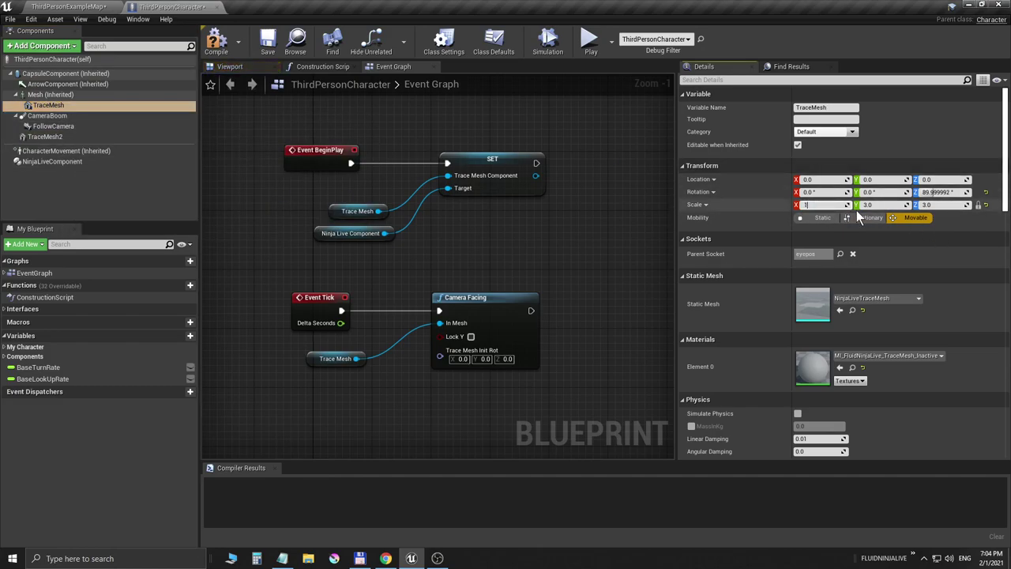
left_click(51, 139)
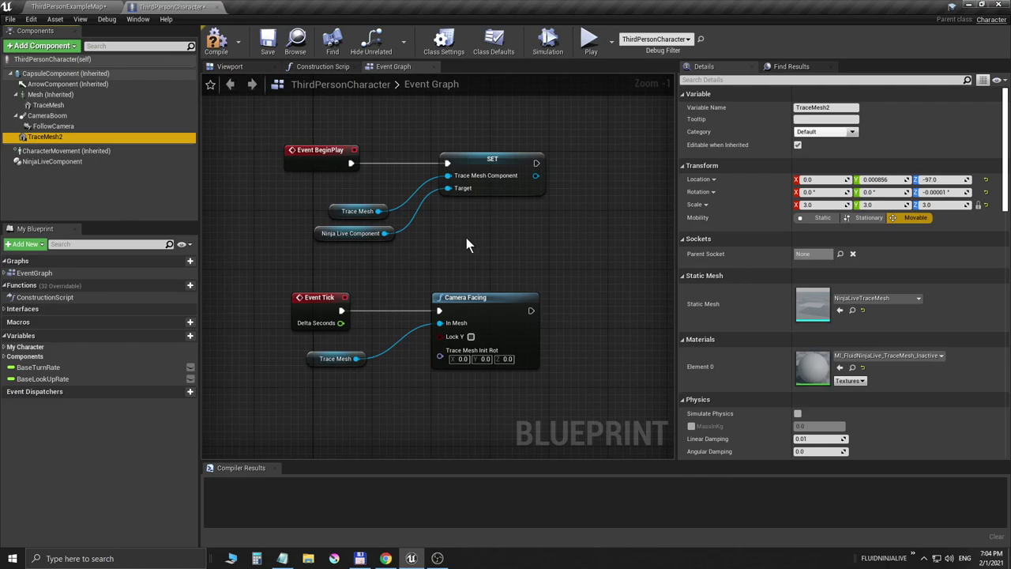
right_click_drag(506, 250, 455, 253)
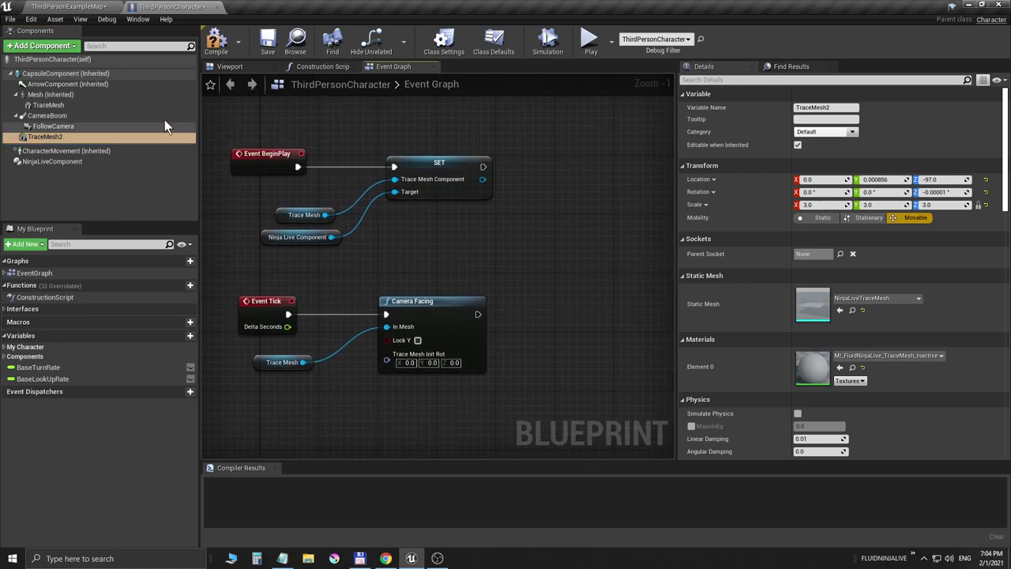
left_click(54, 74)
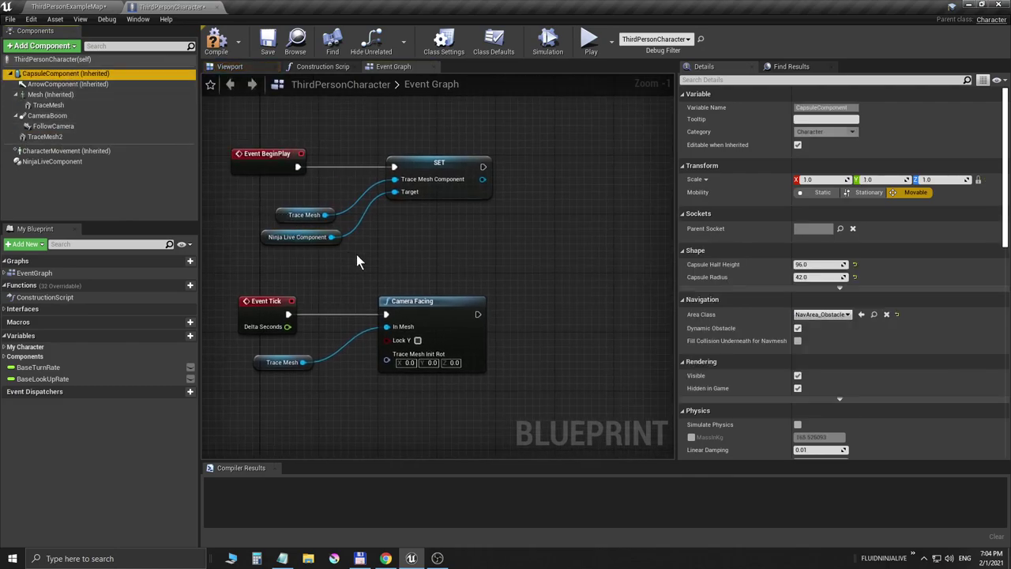
- Consult the plan5.txt notes in Notepad, highlighting the "(3) COMPONENT" line, and minimize the notes
left_click(79, 7)
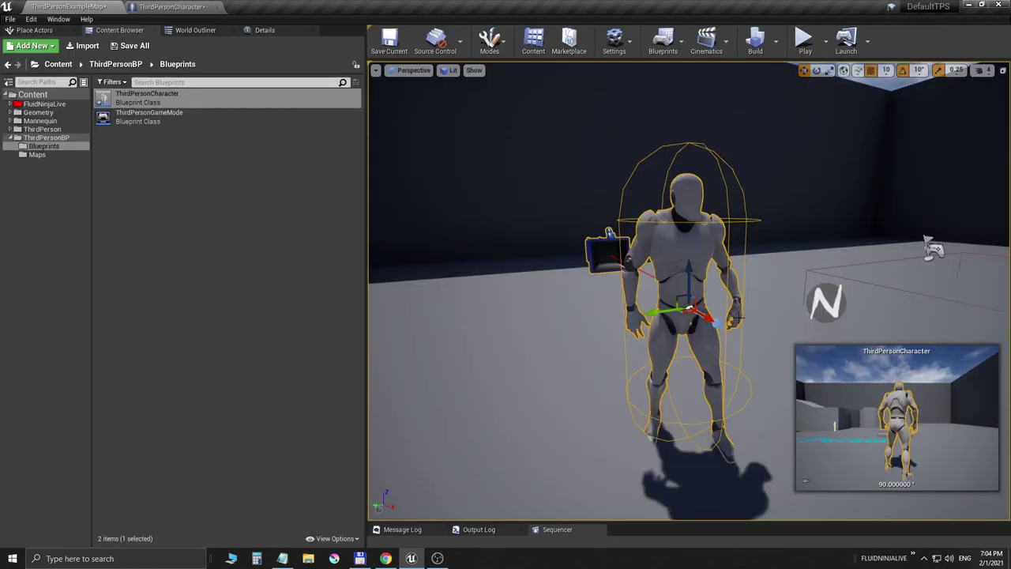
left_click(283, 557)
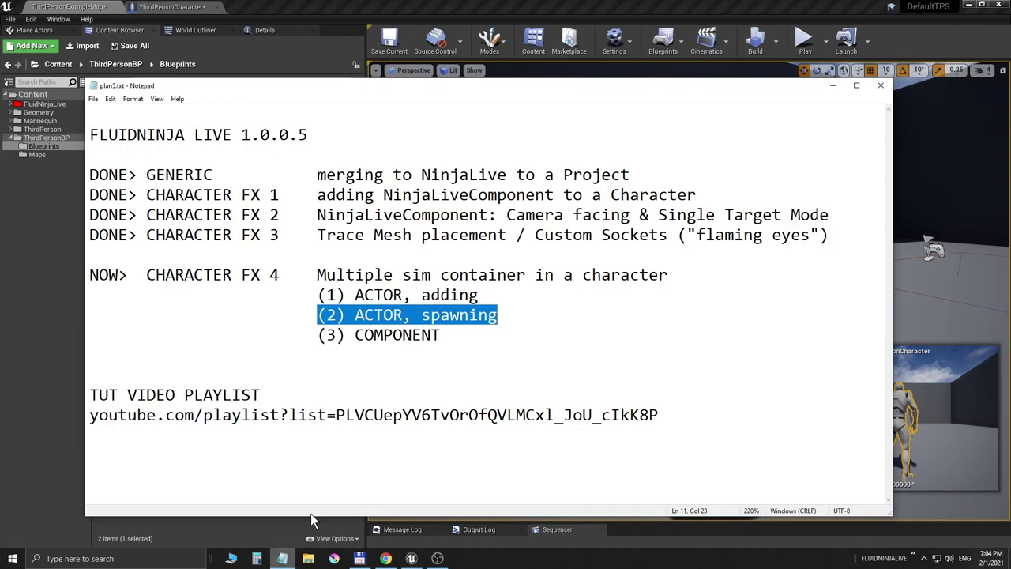
left_click(361, 358)
left_click_drag(341, 335, 469, 337)
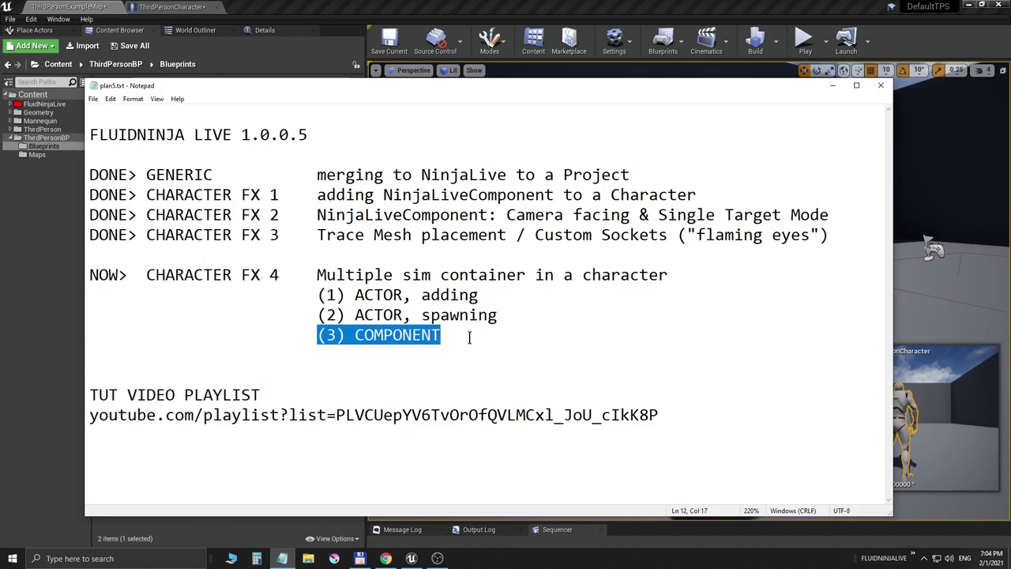
left_click(456, 338)
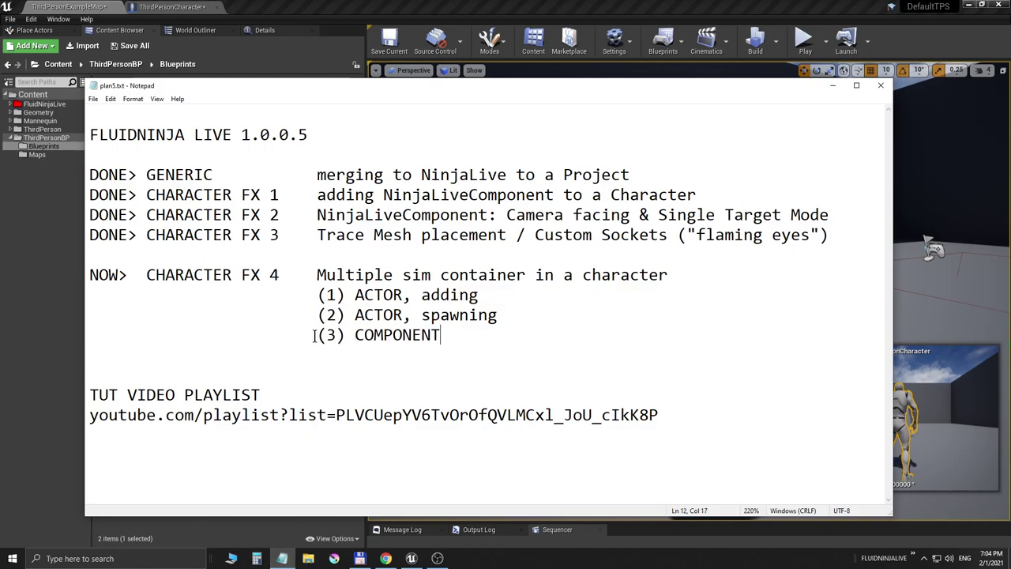
left_click_drag(315, 336, 465, 332)
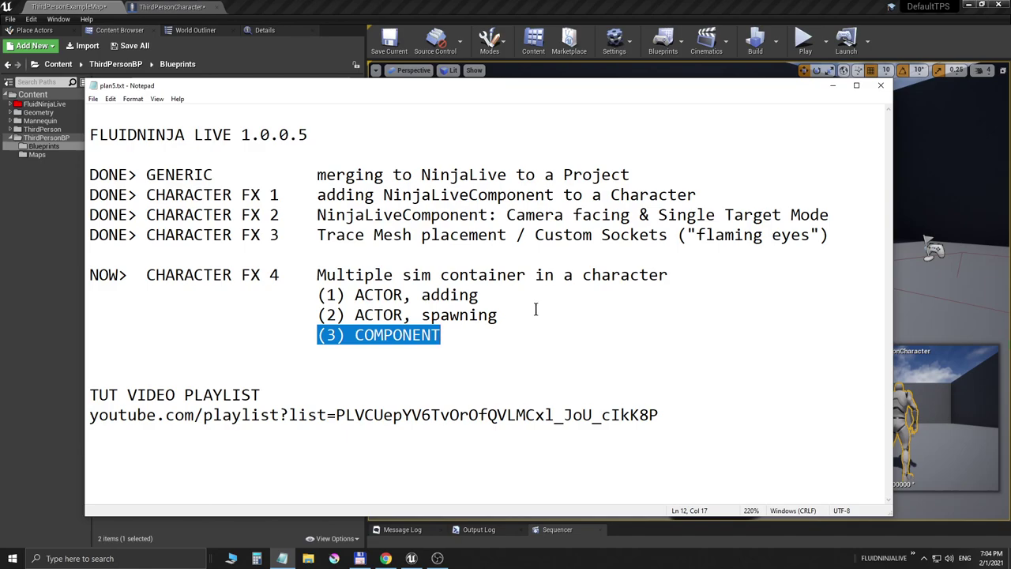
left_click(832, 84)
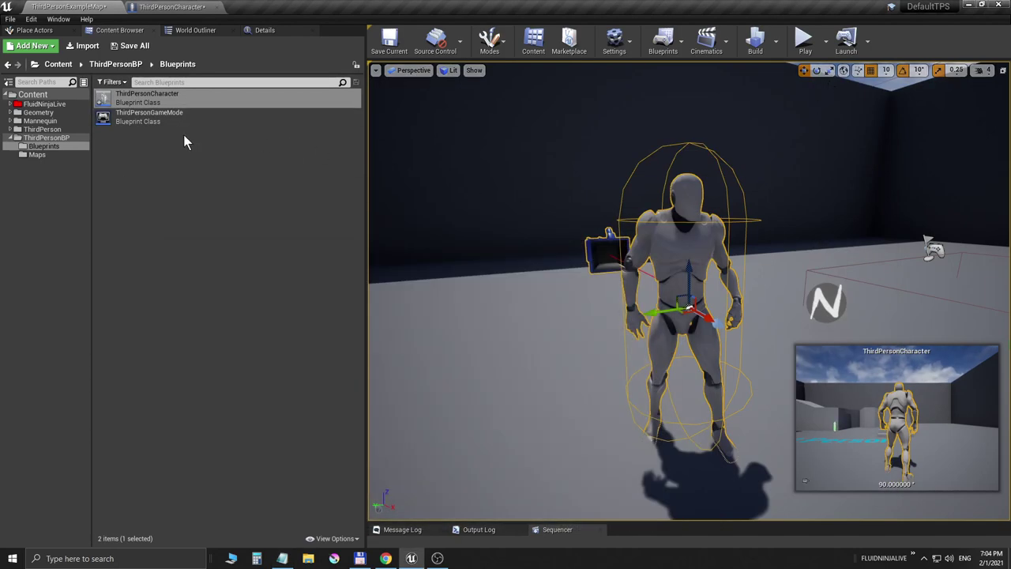
- Duplicate the Camera Facing node in the character's event graph and chain the copy after the original on Event Tick
left_click(173, 7)
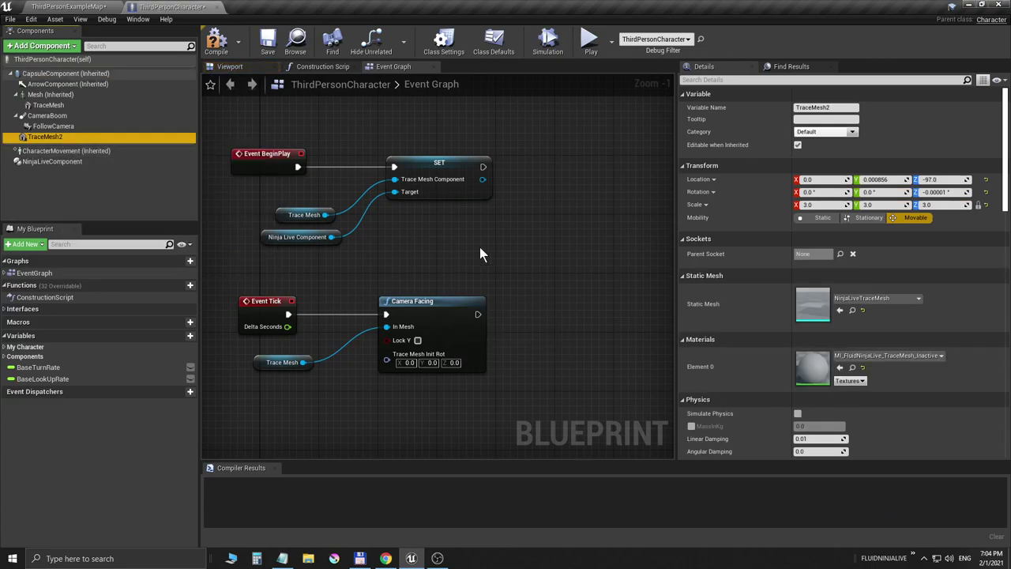
right_click_drag(501, 287, 514, 214)
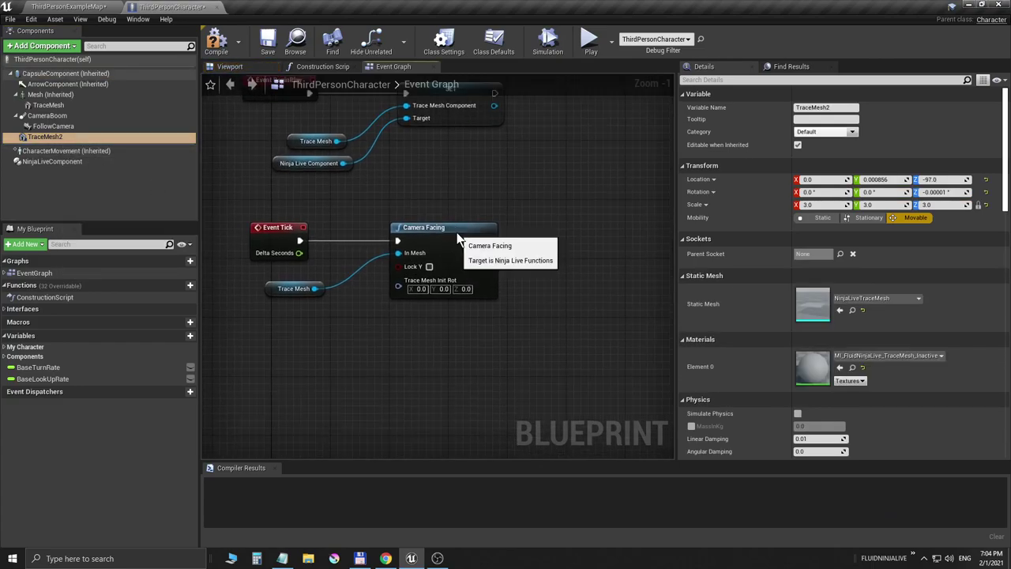
left_click(456, 232)
key("ctrl+c")
key("ctrl+v")
left_click_drag(562, 237, 541, 244)
left_click_drag(294, 289, 301, 325)
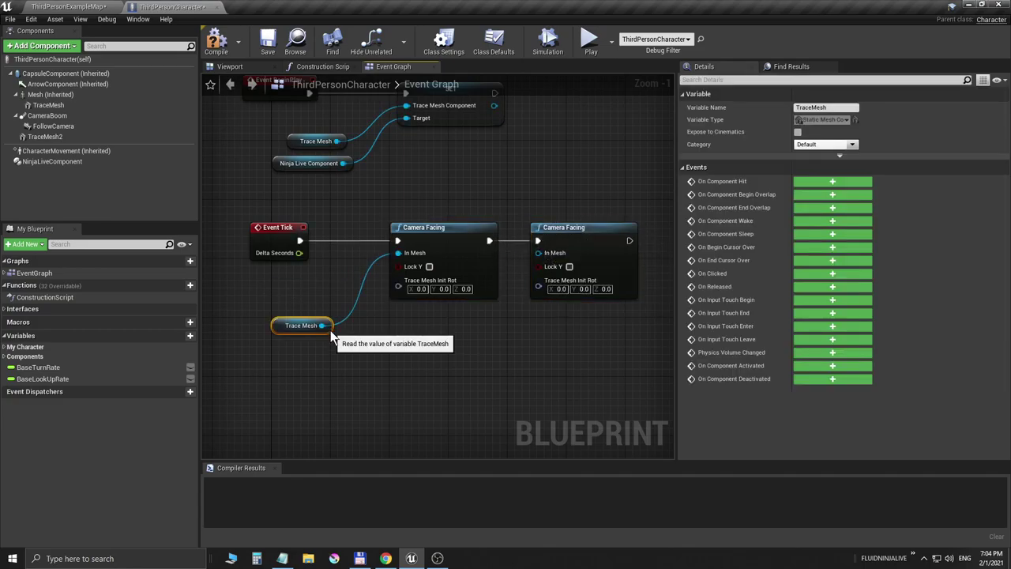
- Connect a TraceMesh2 reference to the second Camera Facing node's In Mesh input and compile the blueprint
left_click(563, 234)
right_click_drag(568, 329, 551, 326)
mouse_move(46, 137)
left_mouse_down()
mouse_move(382, 319)
mouse_move(503, 301)
mouse_move(526, 249)
left_mouse_up()
left_click(553, 227)
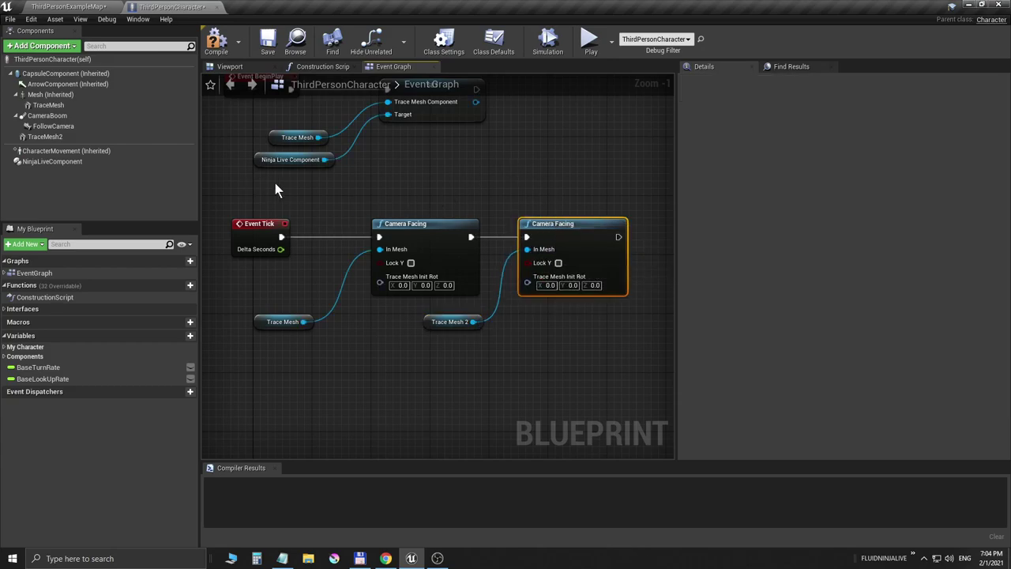
left_click(215, 53)
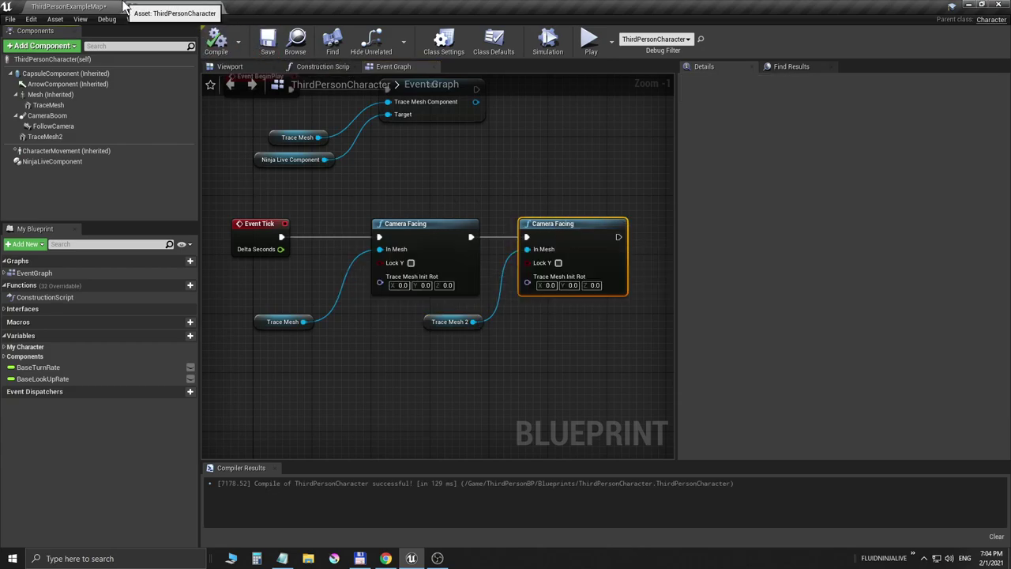
- Save all levels and assets, and briefly play-test the level to check the character's trace meshes
left_click(88, 6)
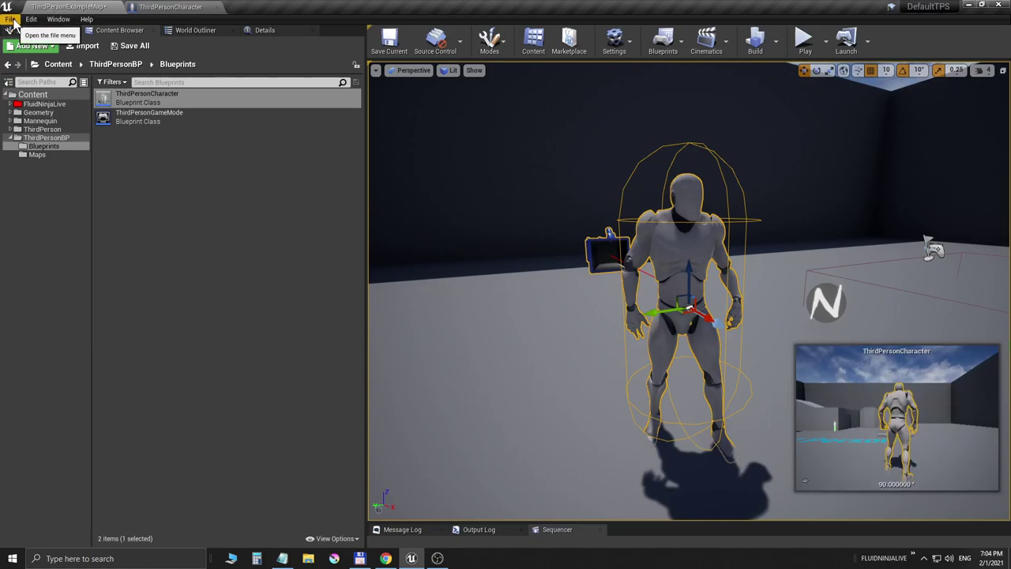
left_click(12, 18)
left_click(43, 106)
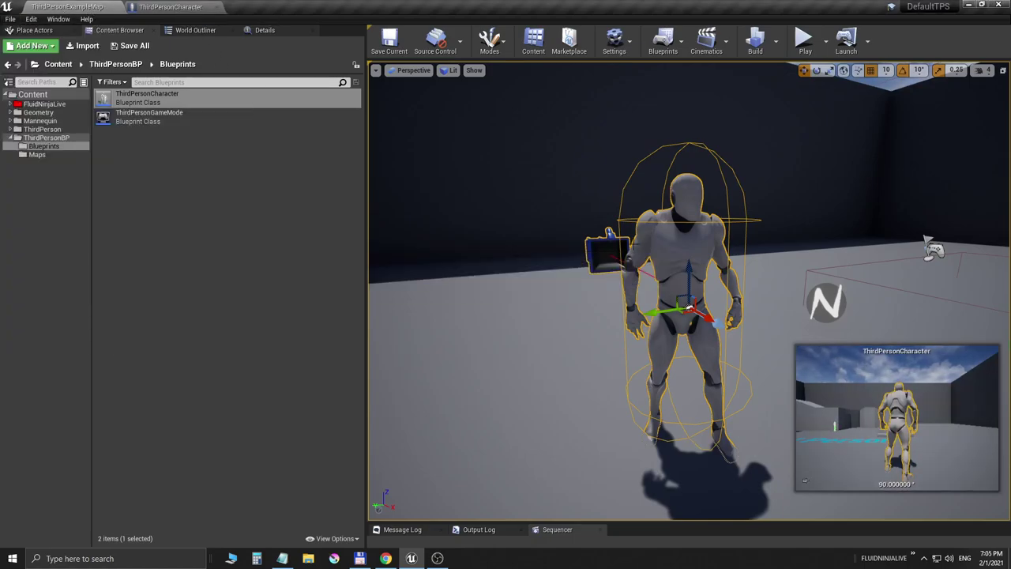
key("alt+p")
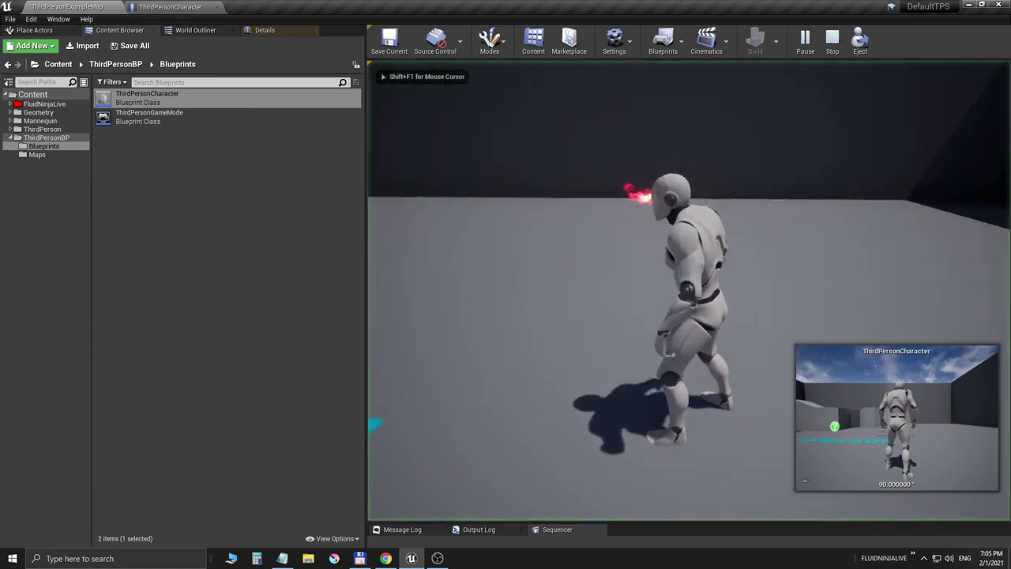
key("Escape")
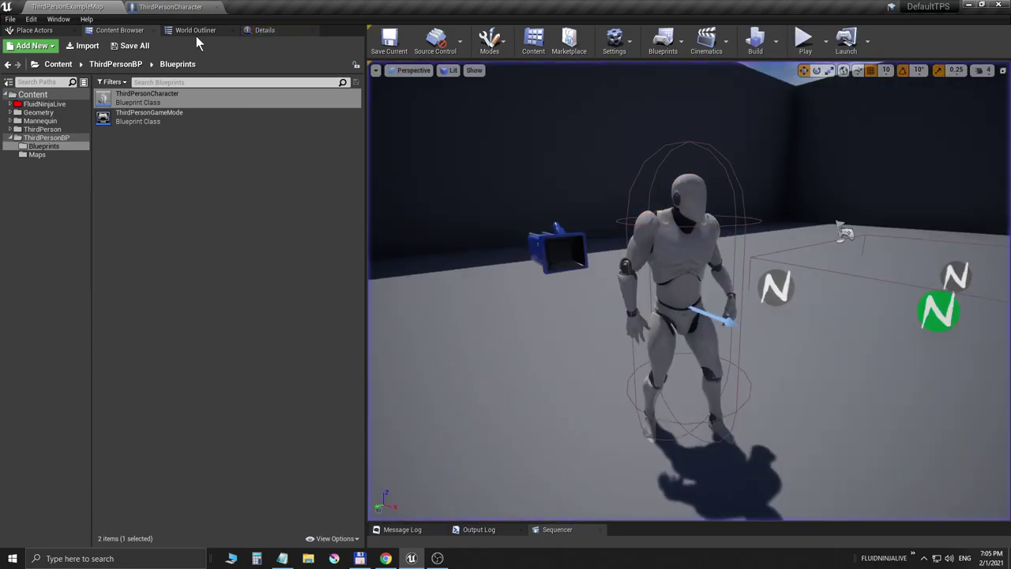
- Make the TraceMesh2 component visible in its rendering settings and compile the character blueprint
left_click(170, 7)
left_click(63, 137)
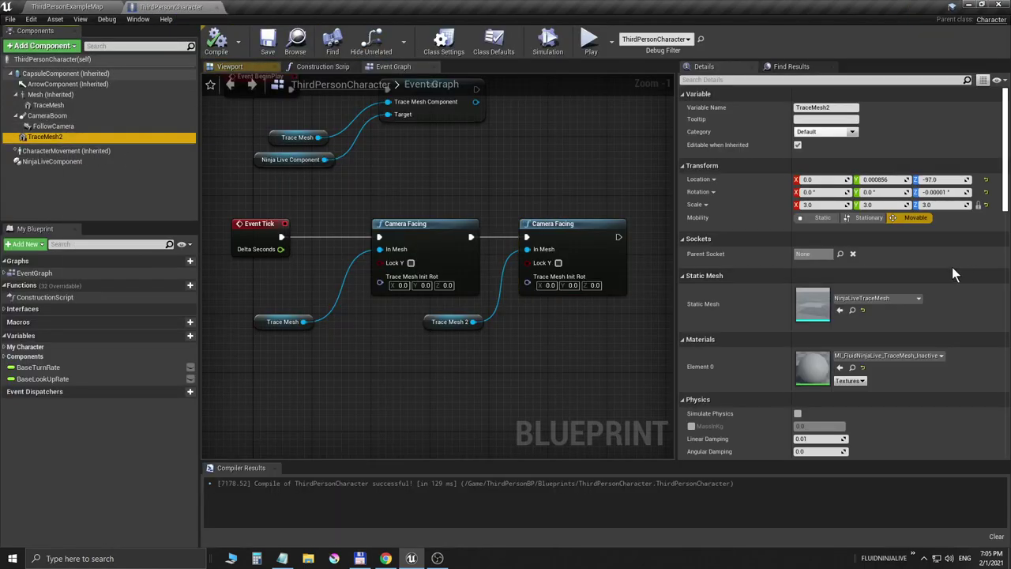
scroll(899, 325, "down", 6)
scroll(875, 323, "down", 3)
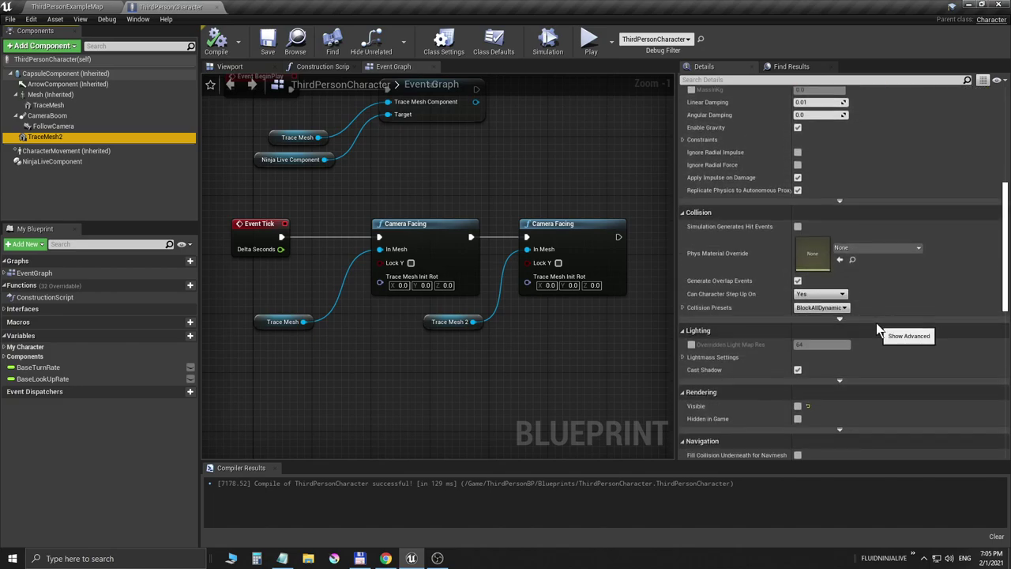
scroll(876, 322, "down", 3)
left_click(798, 321)
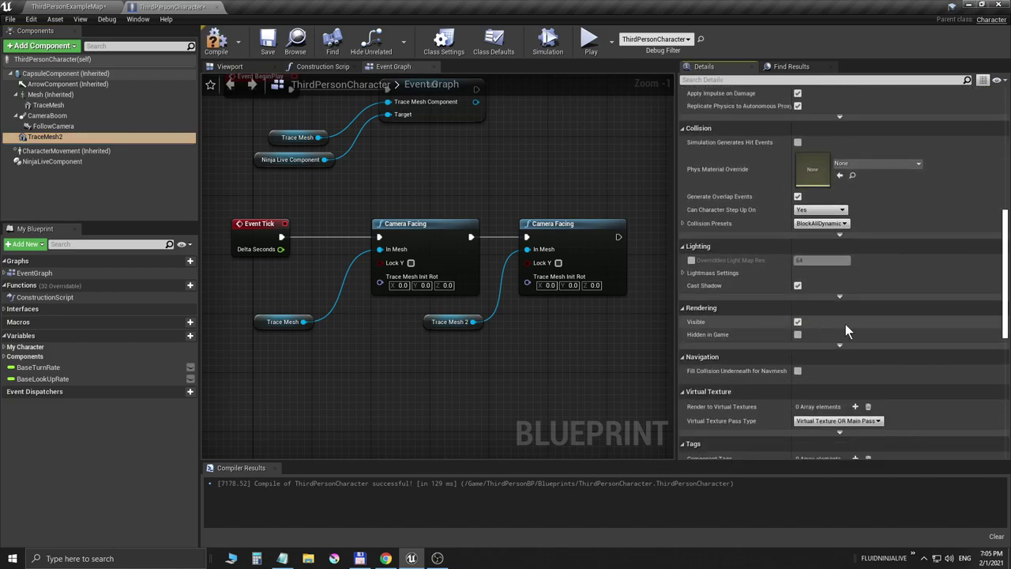
left_click(216, 43)
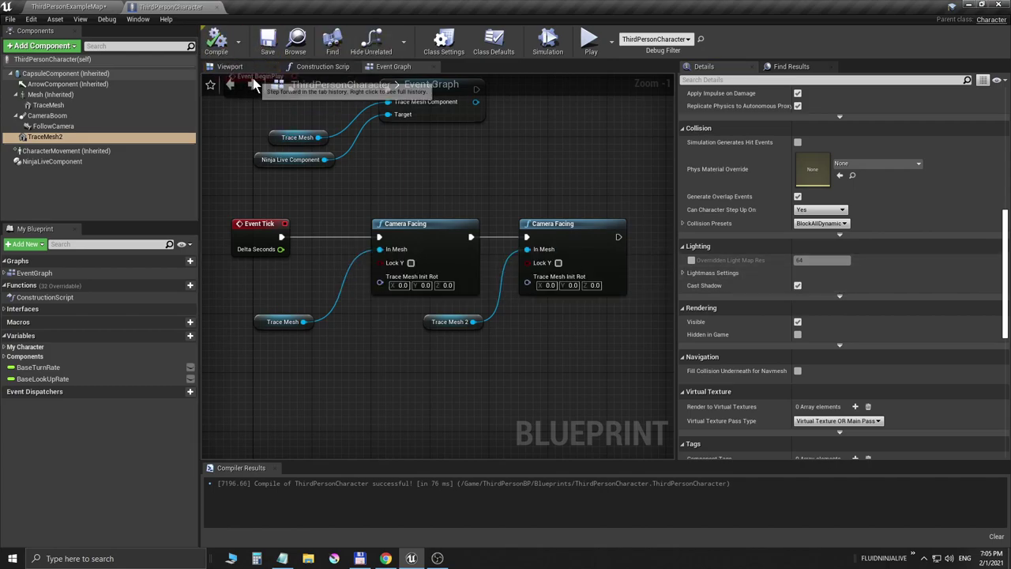
- Raise TraceMesh2 to a Z location of -7 in the blueprint's 3D view, around the character's waist
left_click(229, 67)
scroll(437, 266, "up", 6)
scroll(437, 266, "down", 10)
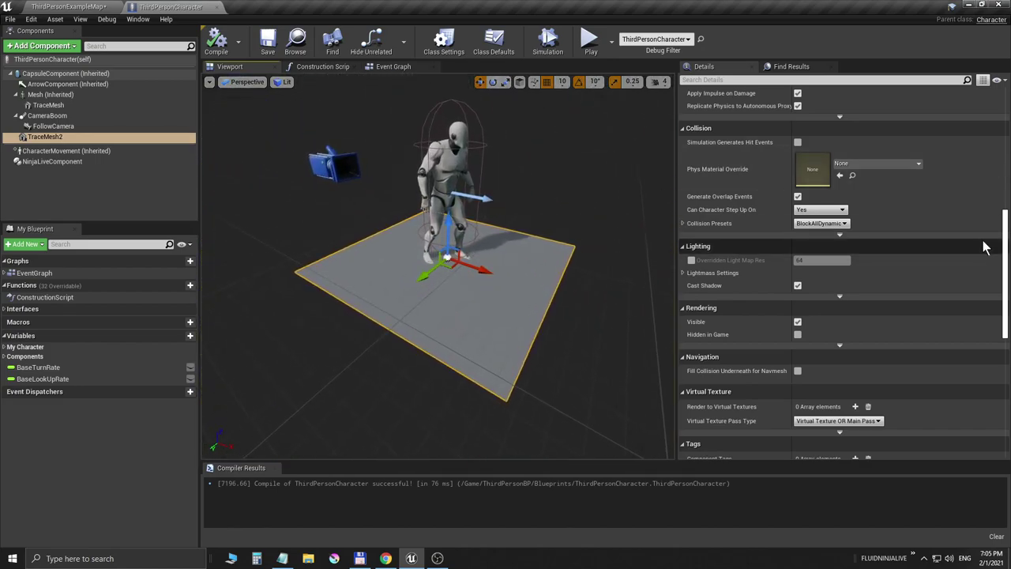
scroll(1010, 136, "up", 8)
left_click_drag(1009, 139, 1008, 135)
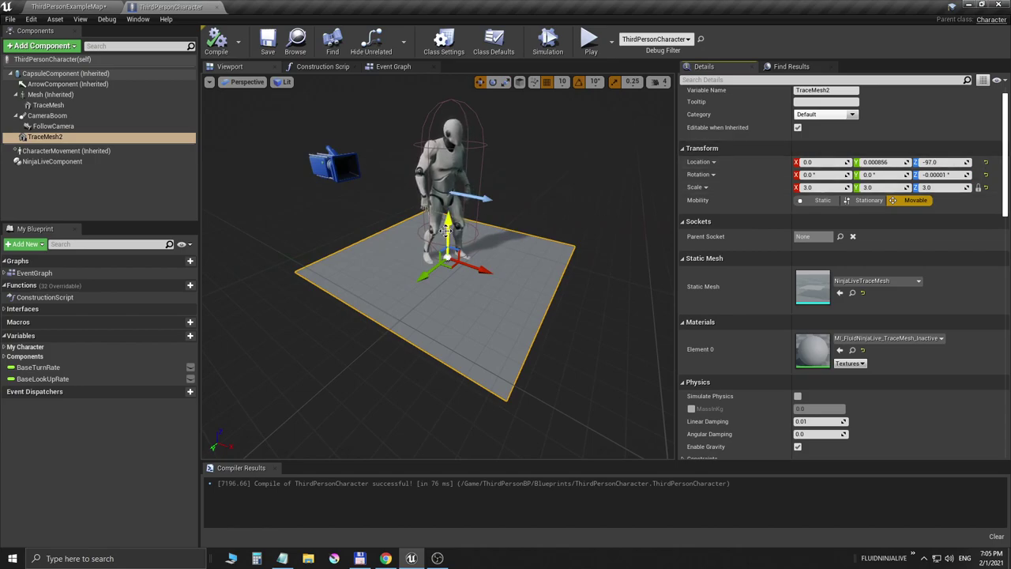
left_click_drag(448, 228, 441, 152)
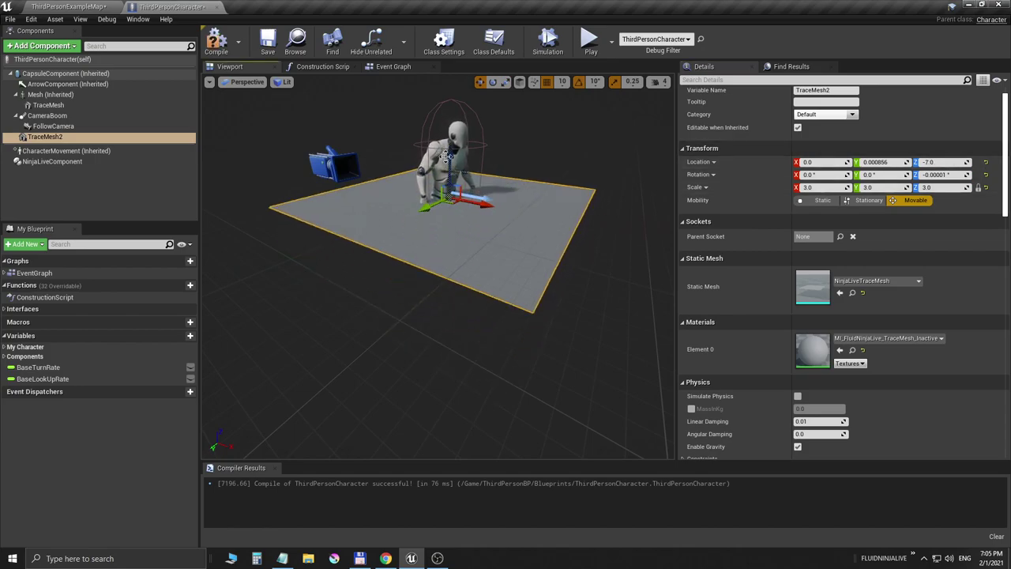
- Compile and save the ThirdPersonCharacter blueprint, and save all levels and assets
left_click(216, 40)
left_click(268, 49)
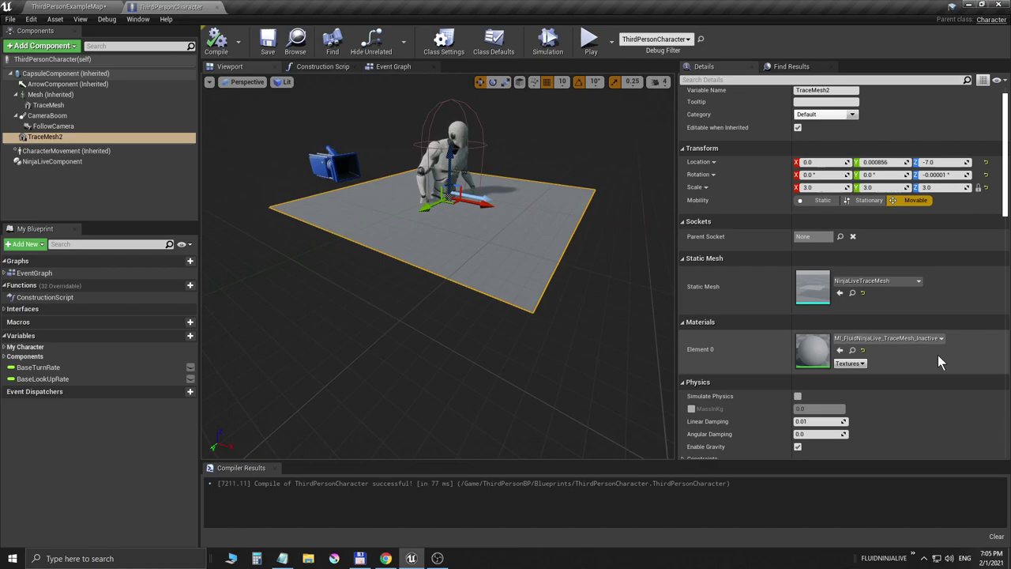
left_click(64, 7)
left_click(10, 19)
left_click(30, 109)
- Play-test the level by running the character around to check TraceMesh2's camera facing, and return to the character blueprint
key("alt+p")
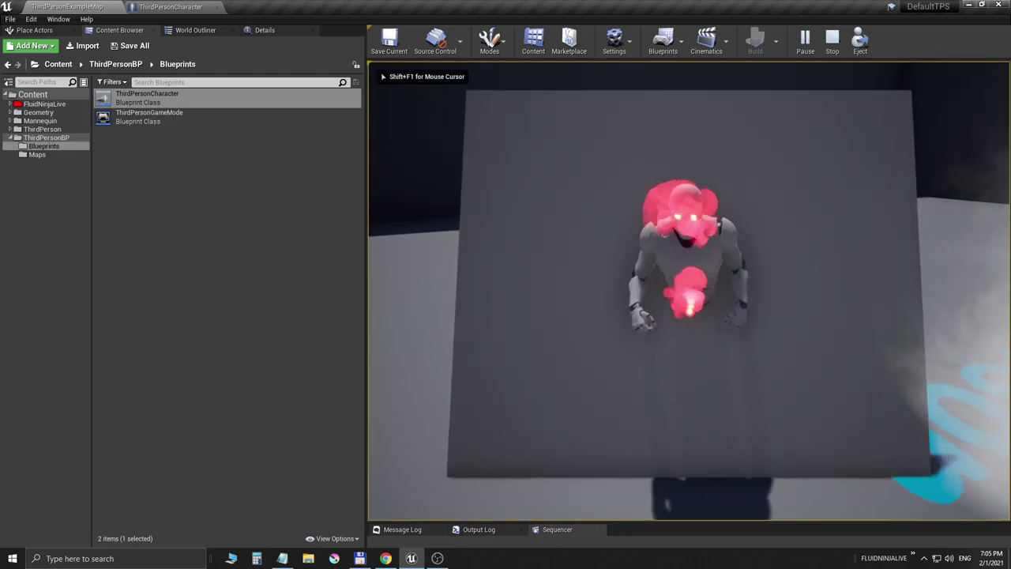
key("w")
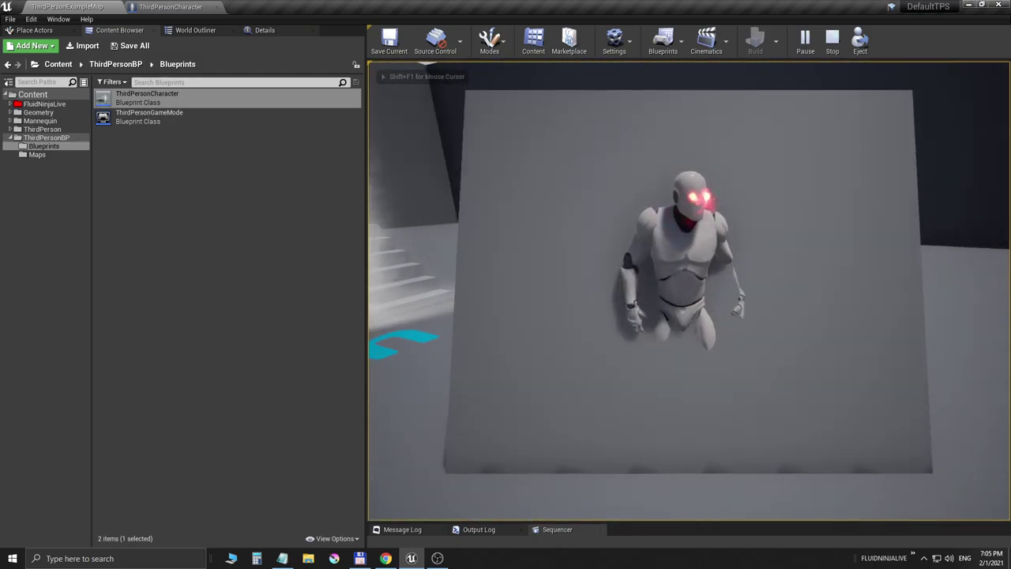
key("w")
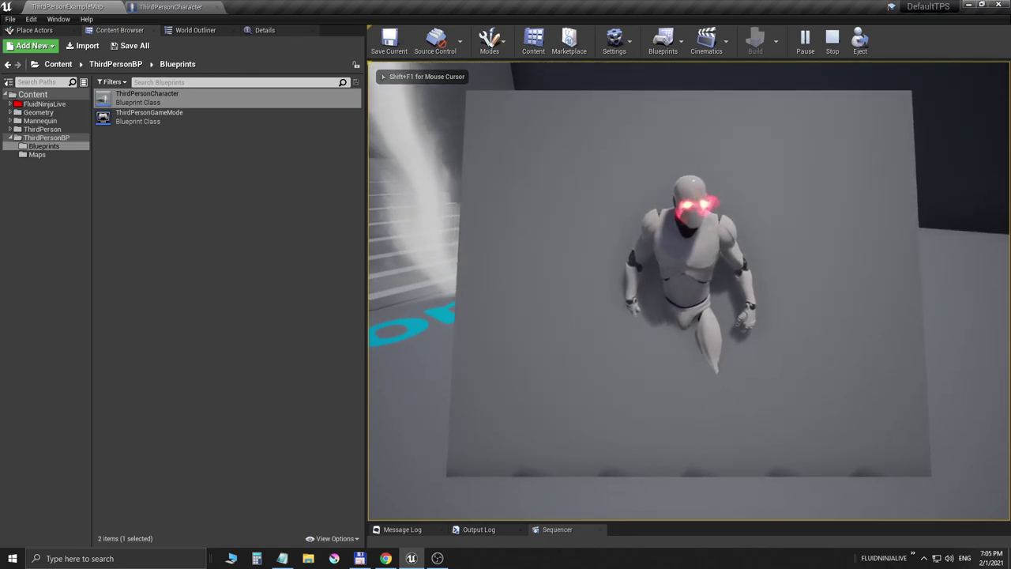
key("w")
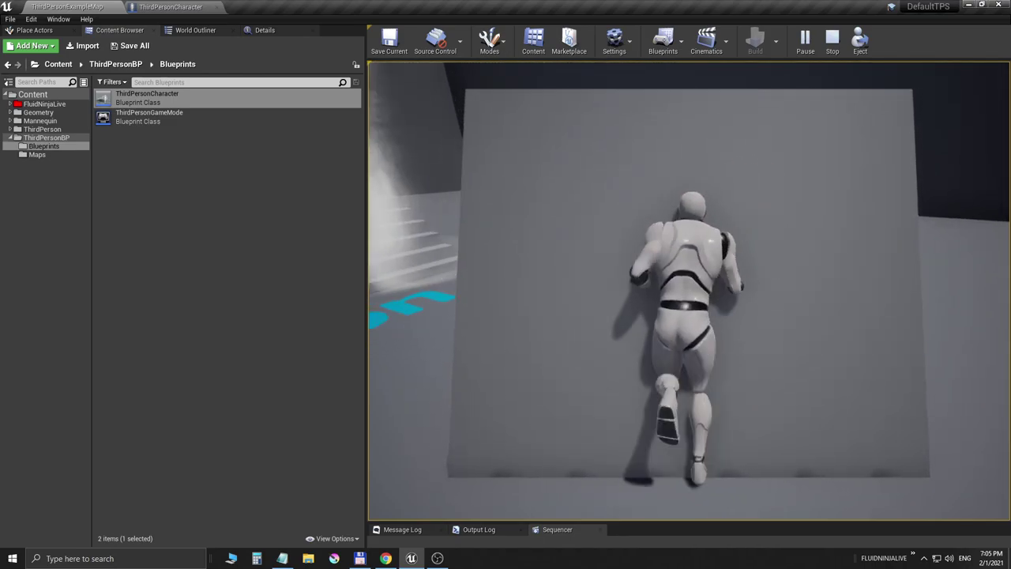
key("s")
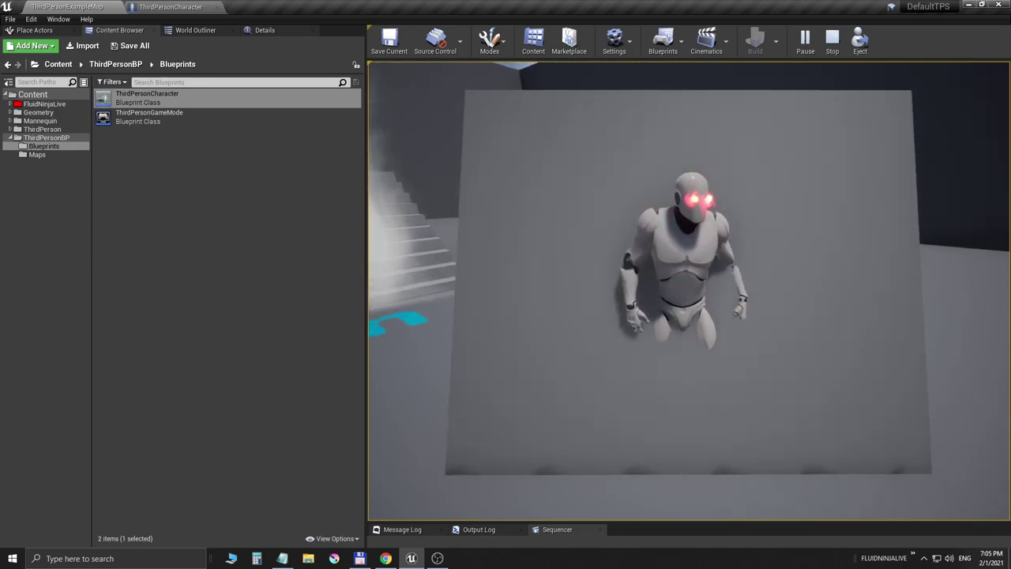
left_click_drag(678, 263, 667, 255)
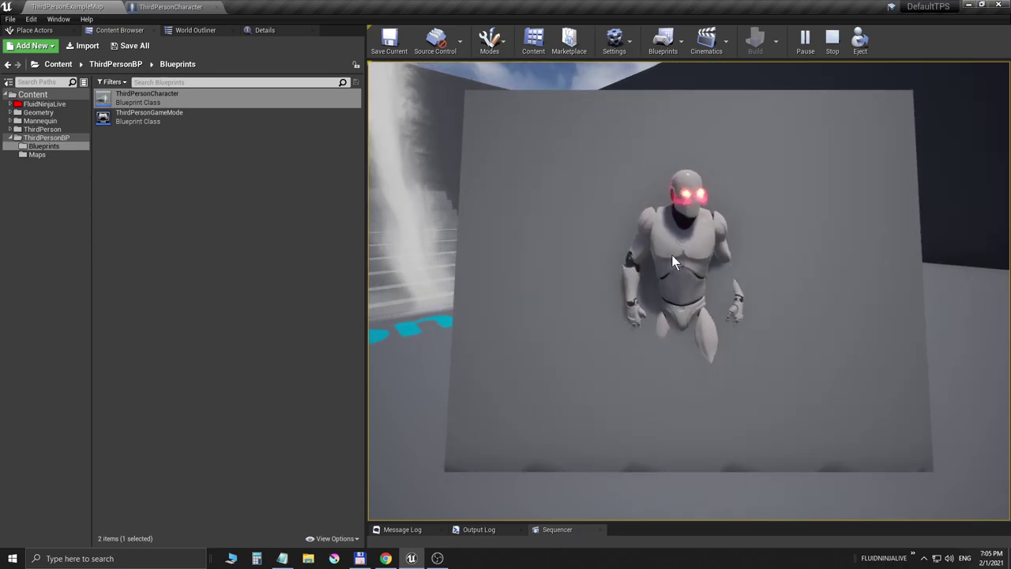
key("Escape")
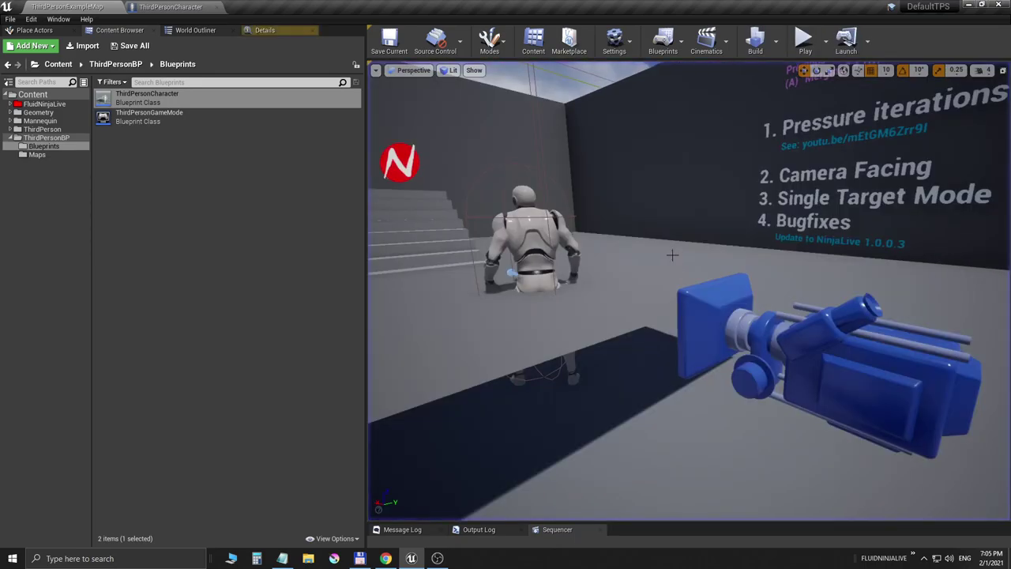
left_click(171, 6)
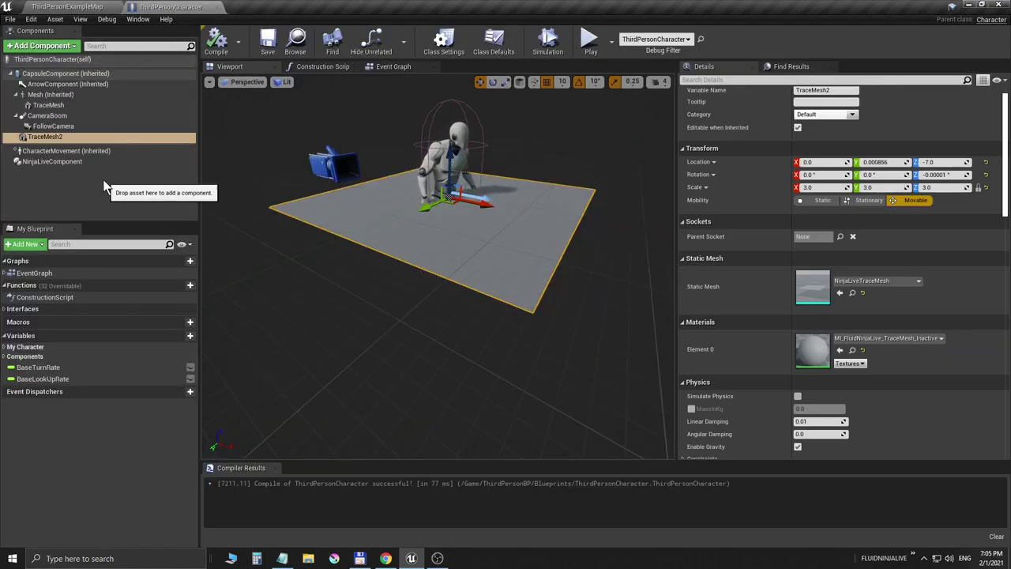
- Duplicate the NinjaLiveComponent in the character blueprint and name the copy NinjaLiveComponent2
left_click(64, 162)
right_click(65, 163)
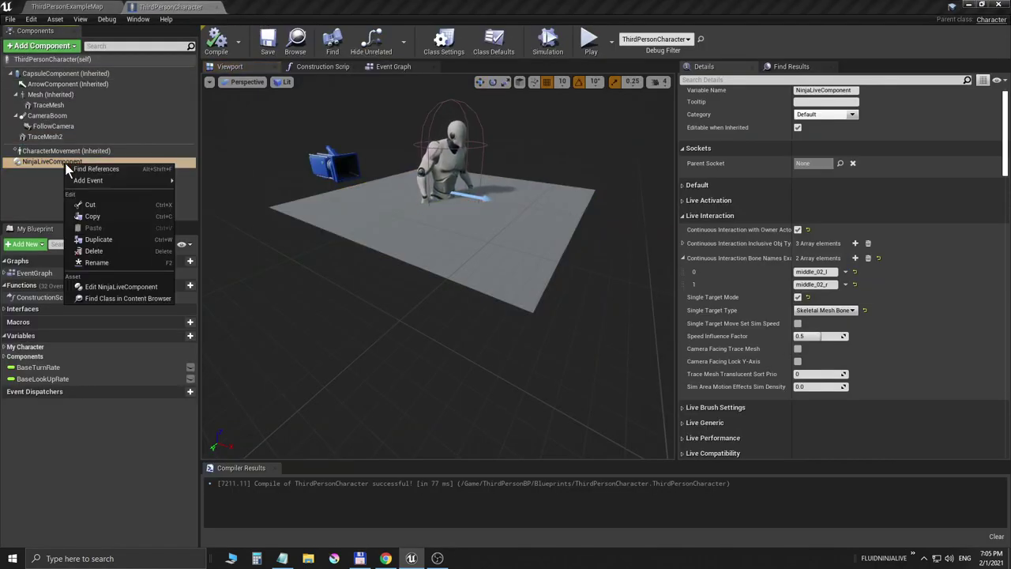
left_click(111, 239)
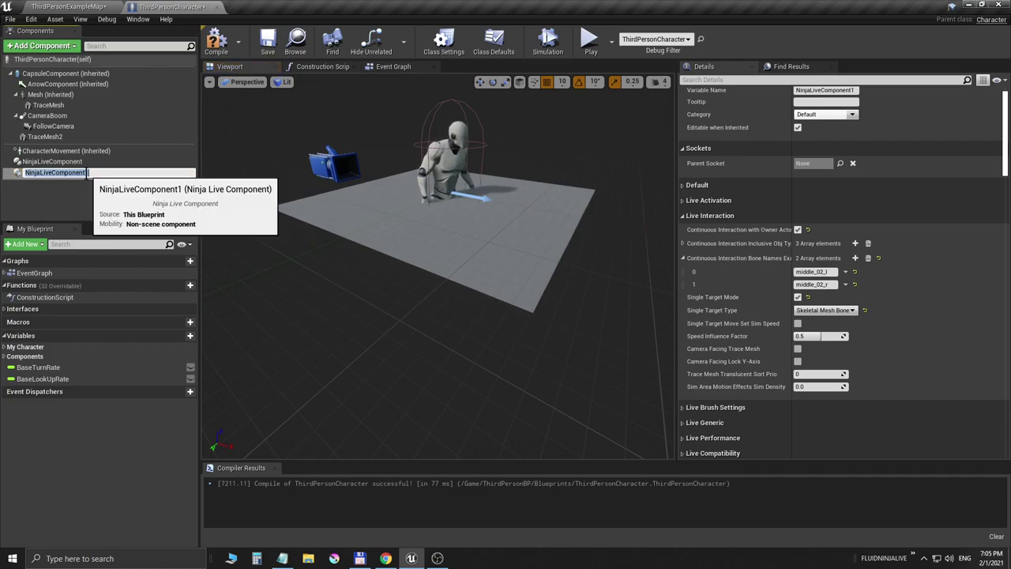
left_click(87, 173)
type("2")
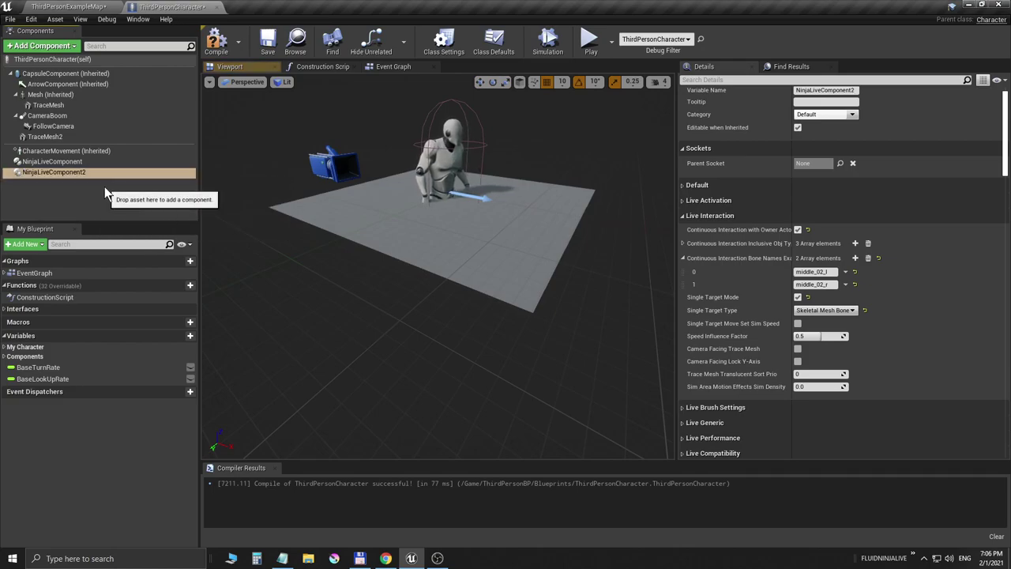
- Rename the original NinjaLiveComponent to NinjaLiveComponent1
left_click(76, 163)
key("F2")
key("Return")
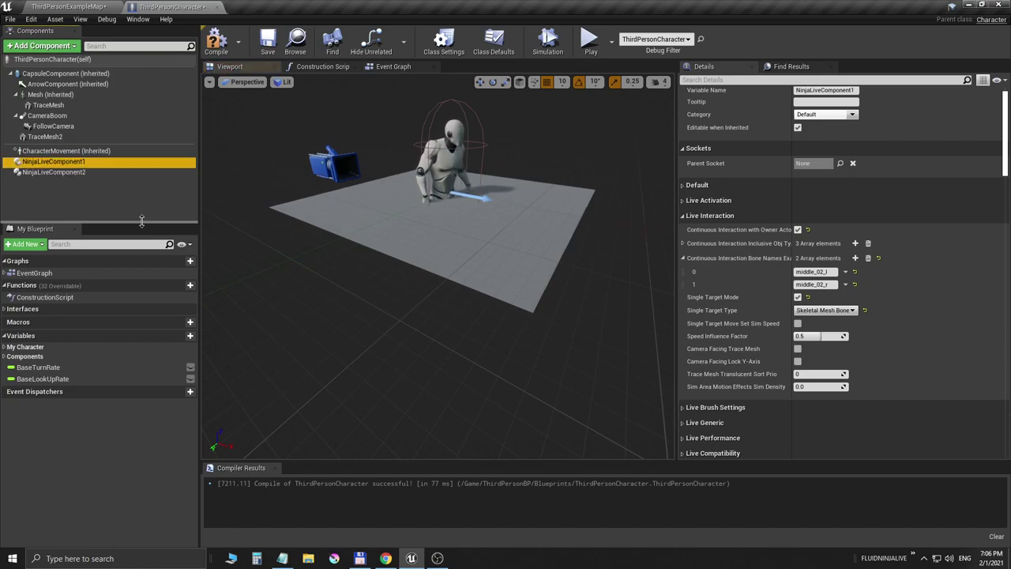
- Compile the ThirdPersonCharacter blueprint, save everything from the level editor, and focus the level view on the character
left_click(86, 172)
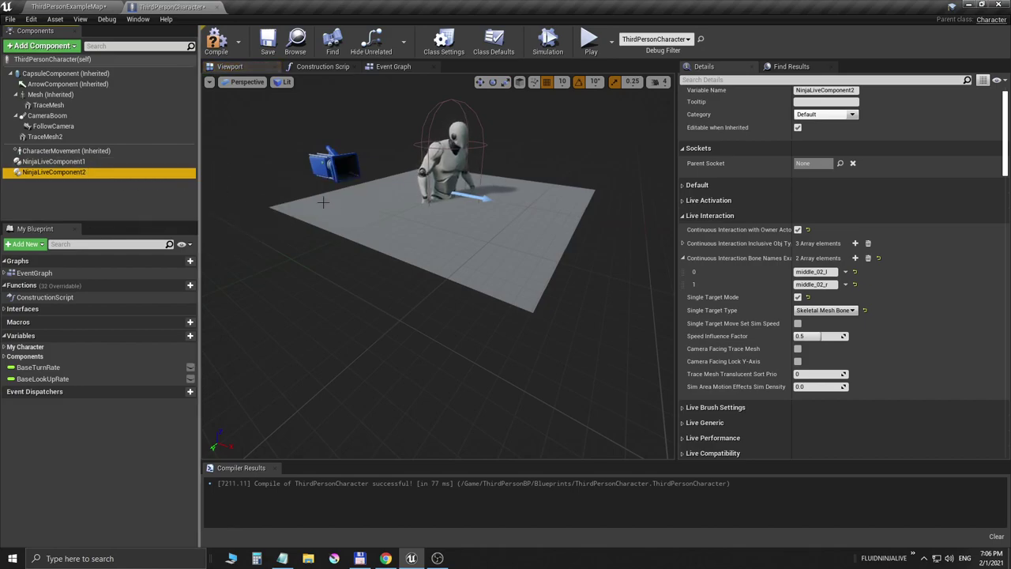
left_click(216, 39)
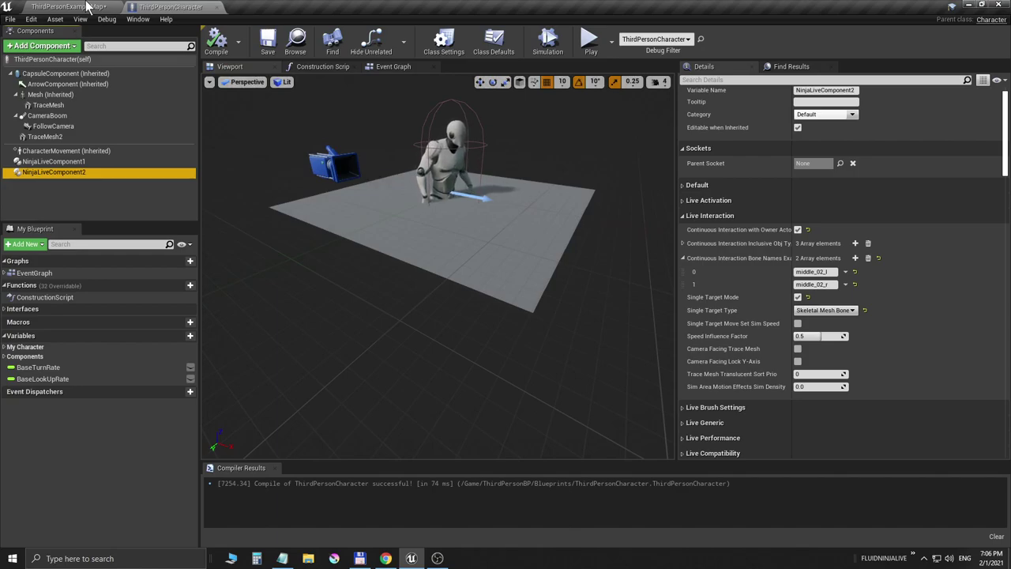
left_click(87, 7)
left_click(11, 18)
left_click(24, 107)
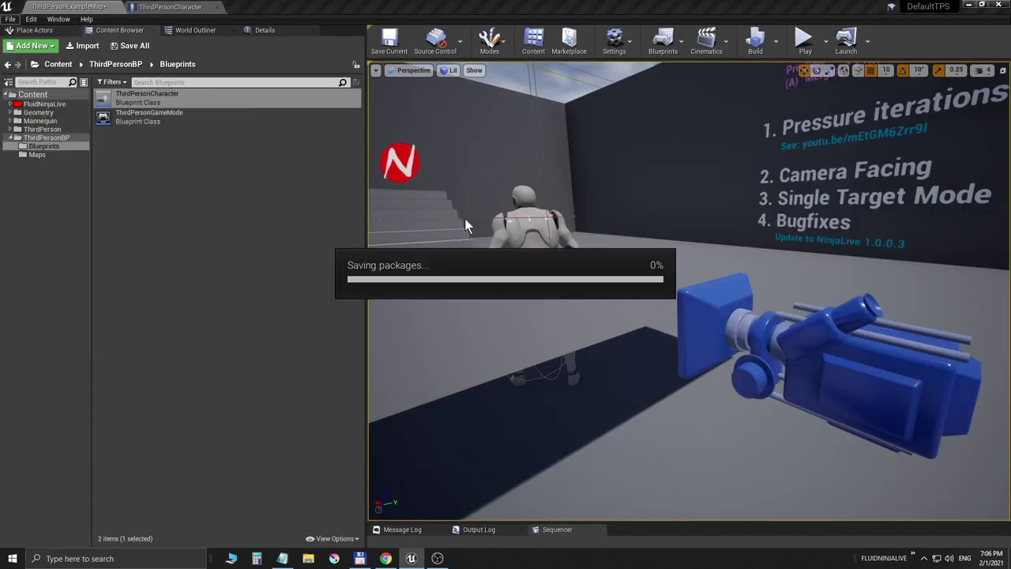
left_click(511, 272)
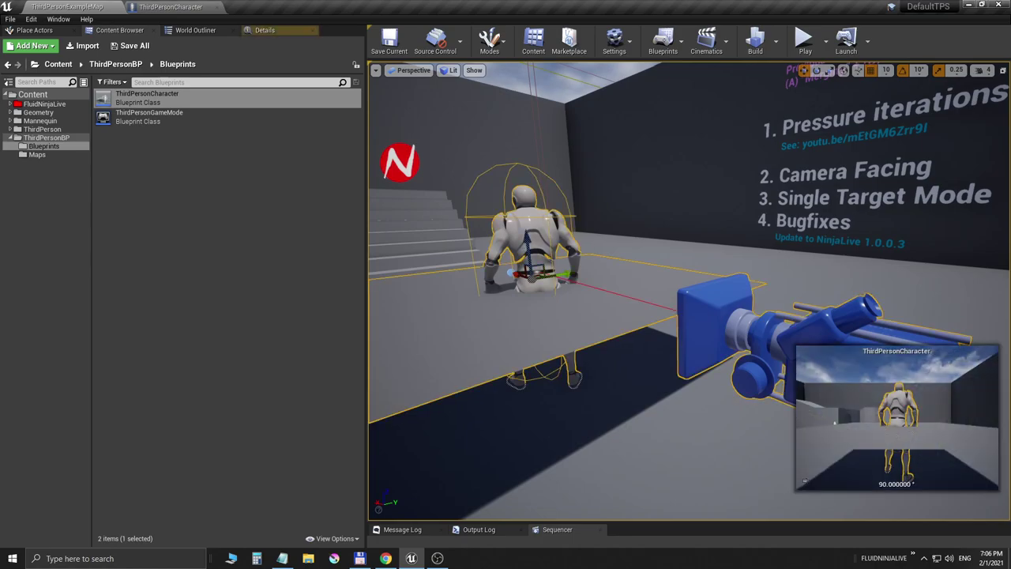
key("f")
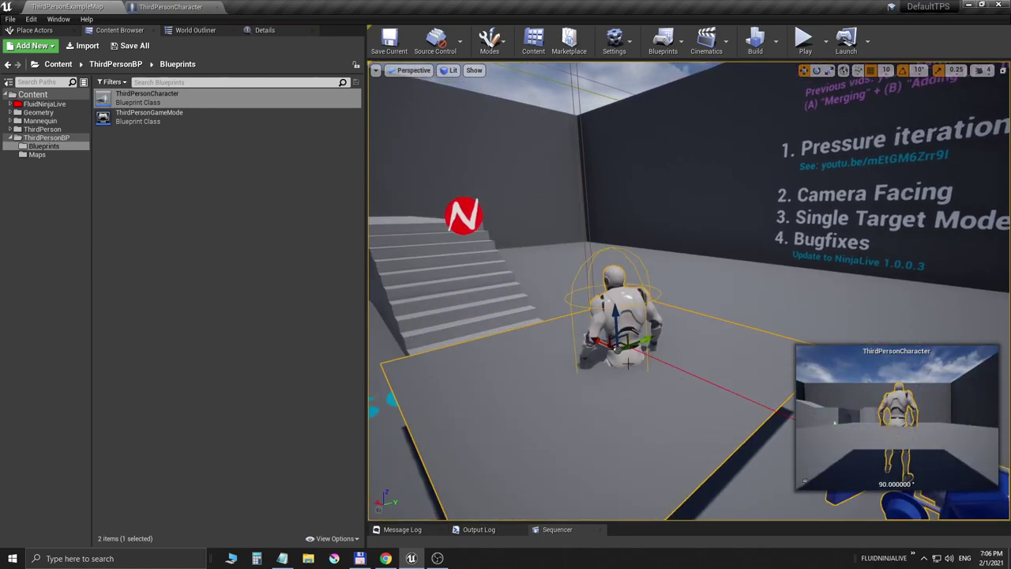
- Turn off the Visible rendering option of TraceMesh2 in the ThirdPersonCharacter blueprint
left_click(164, 7)
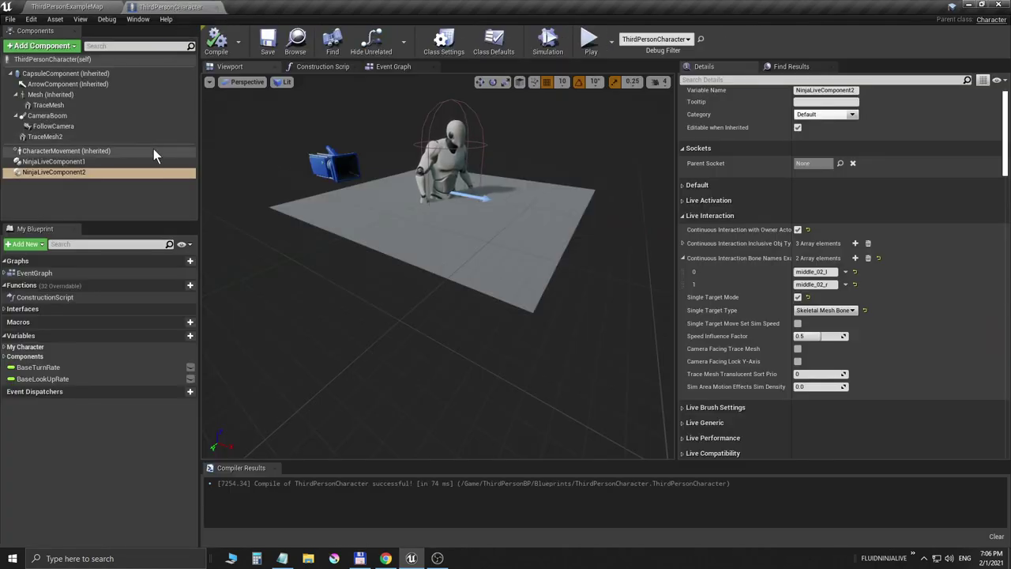
left_click(45, 137)
scroll(804, 364, "down", 5)
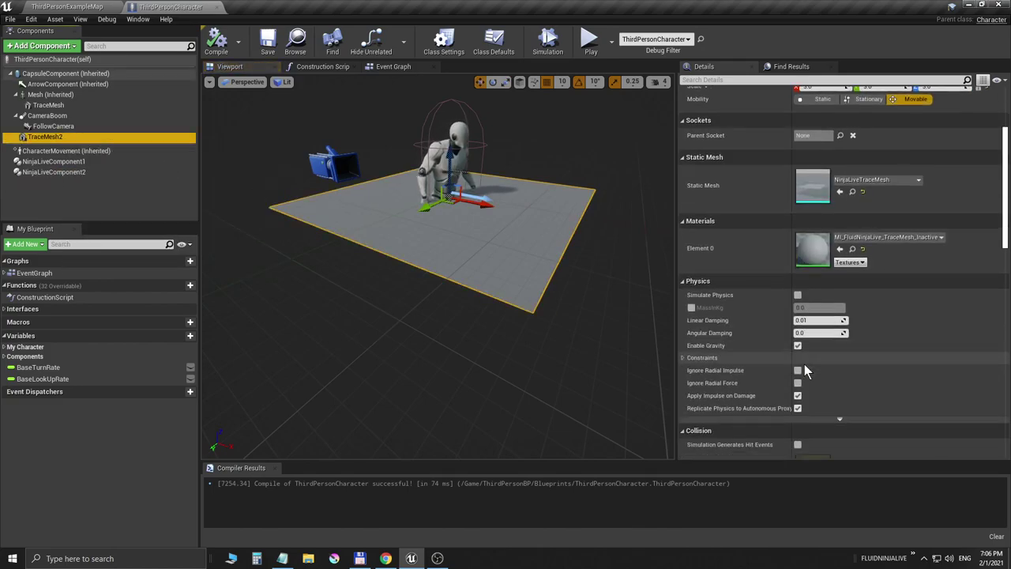
scroll(804, 363, "down", 4)
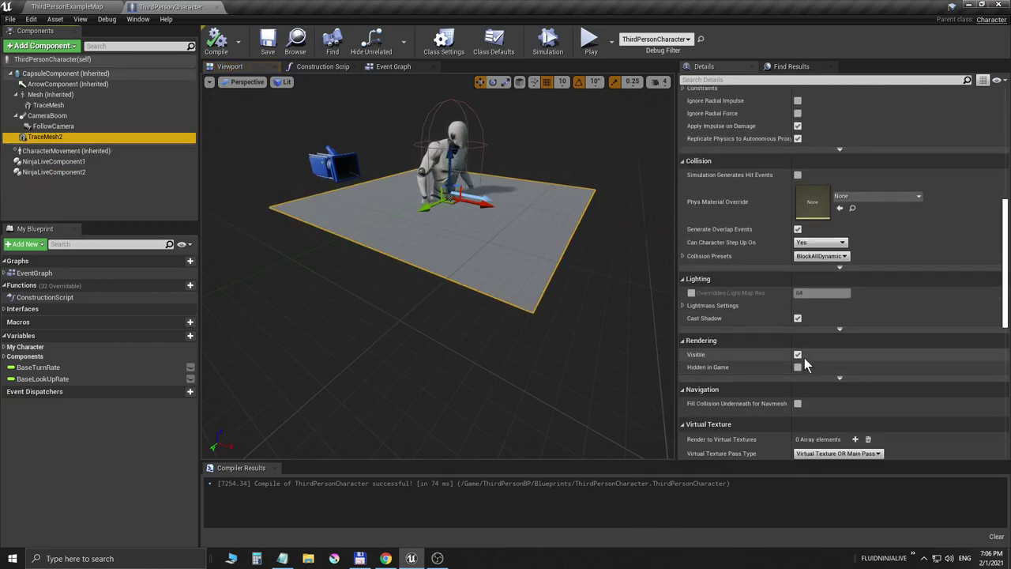
left_click(797, 354)
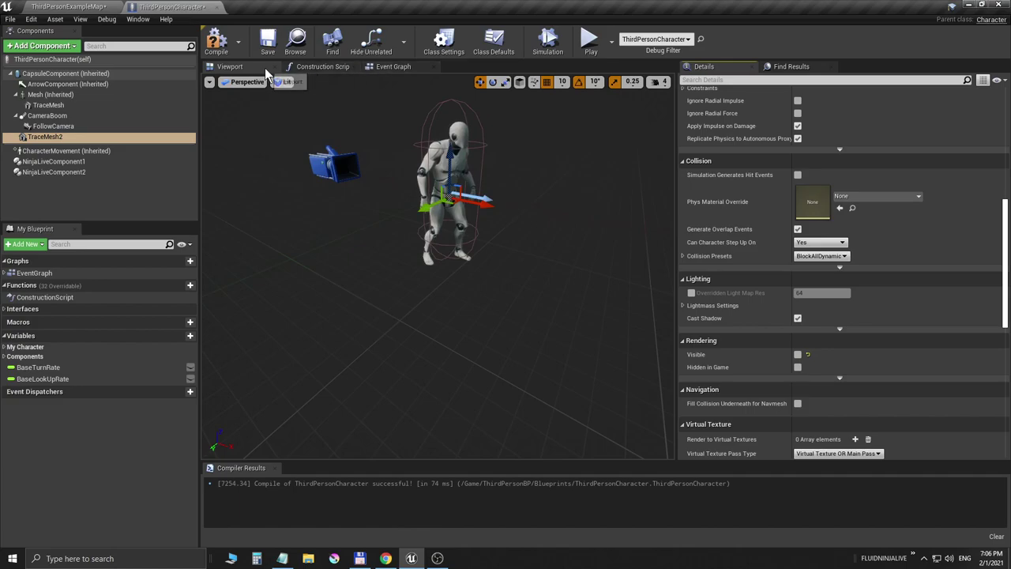
- Duplicate the Set Trace Mesh Component node in the Event Graph and chain the copy after the original in the BeginPlay execution
left_click(393, 66)
right_click_drag(463, 190, 469, 249)
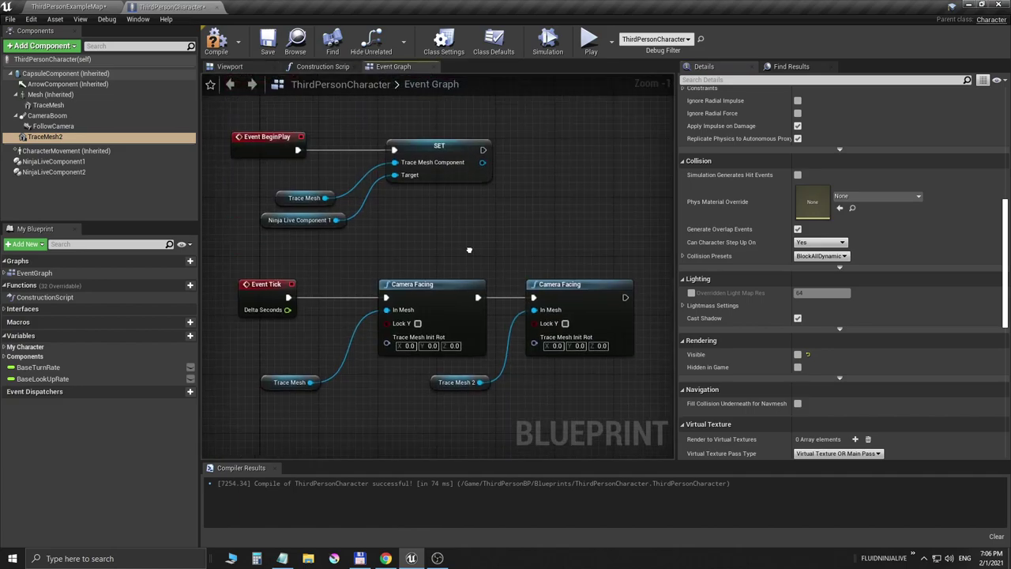
left_click(436, 153)
key("ctrl+w")
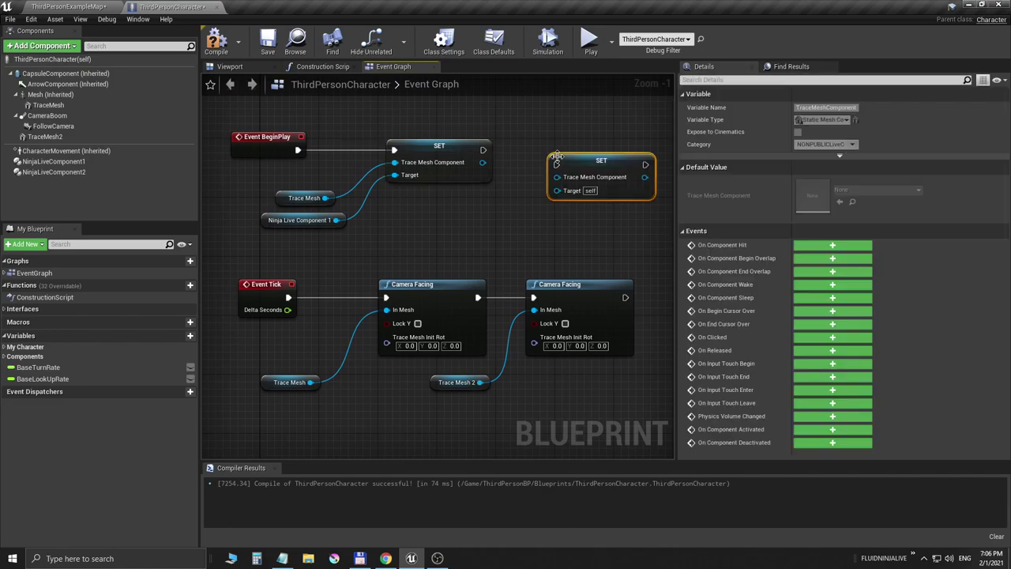
left_click_drag(486, 150, 540, 152)
- Add references to NinjaLiveComponent2 and TraceMesh2 and connect them to the second Set node's Target and Trace Mesh Component inputs
left_click_drag(75, 170, 462, 223)
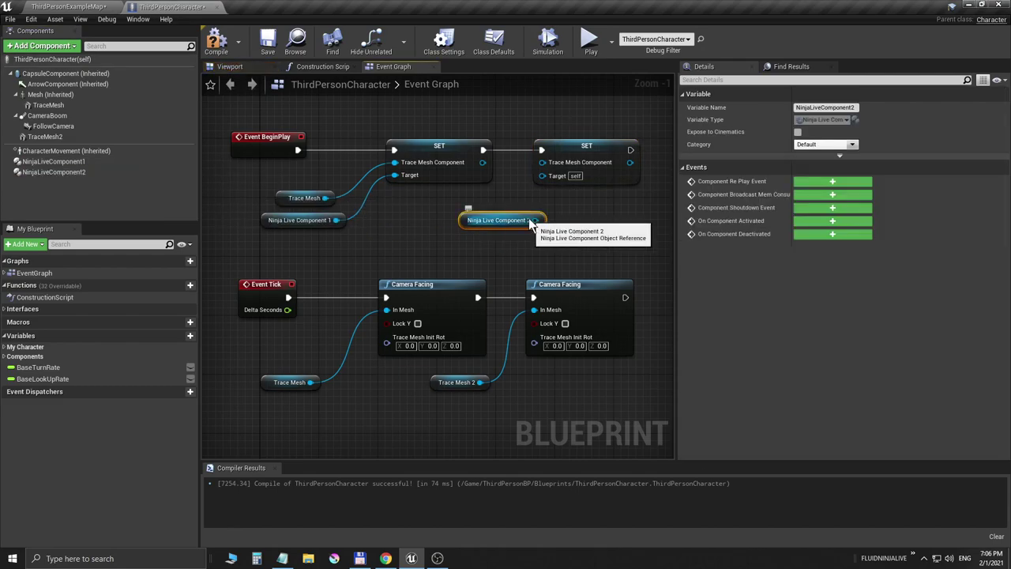
left_click_drag(536, 220, 537, 225)
left_click_drag(541, 190, 542, 176)
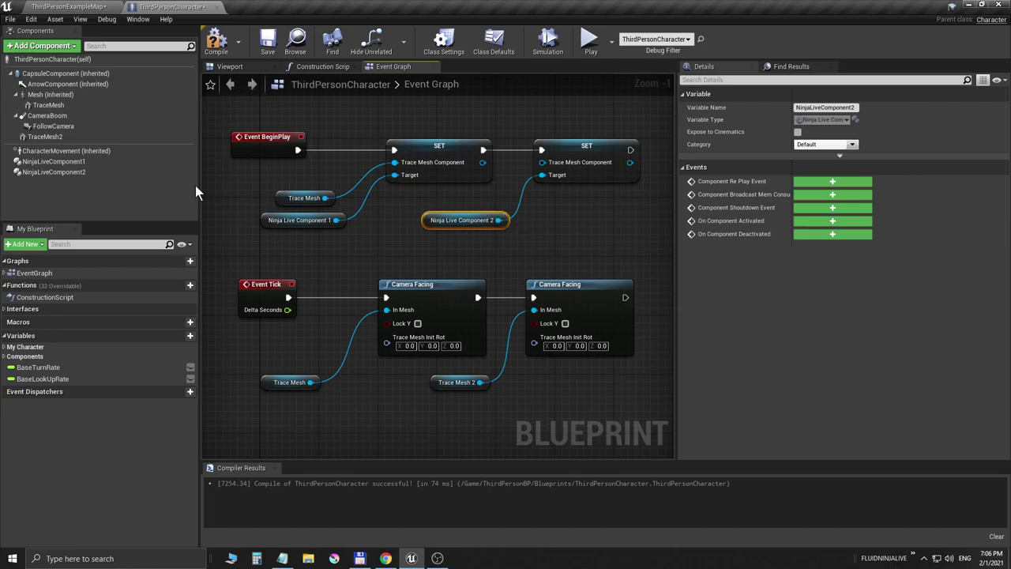
mouse_move(52, 135)
left_mouse_down()
mouse_move(439, 202)
mouse_move(509, 193)
mouse_move(542, 163)
left_mouse_up()
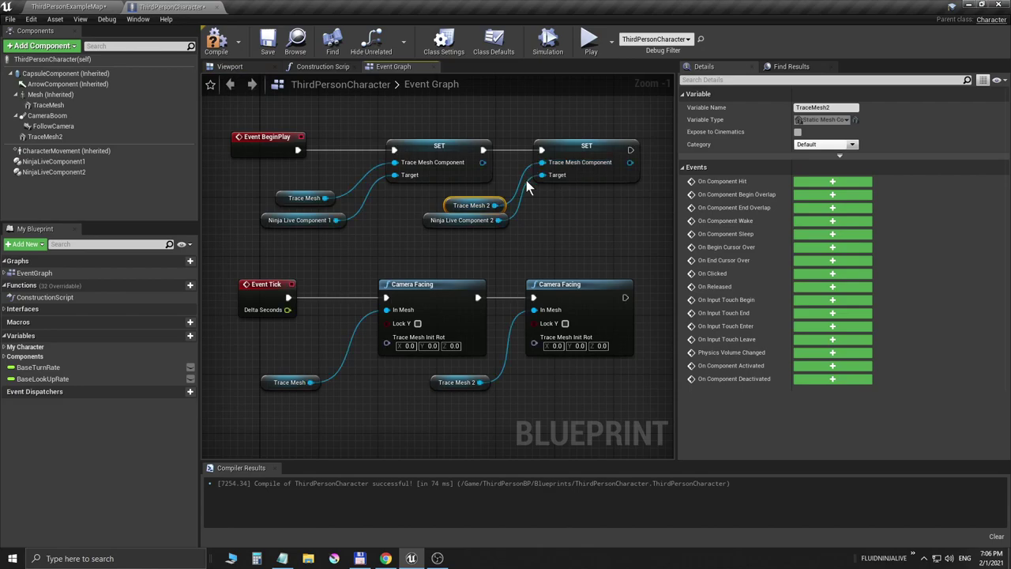
left_click_drag(503, 206, 511, 198)
- Compile the character blueprint with the second Set node and save all changes from the level editor
left_click(216, 41)
scroll(576, 215, "down", 2)
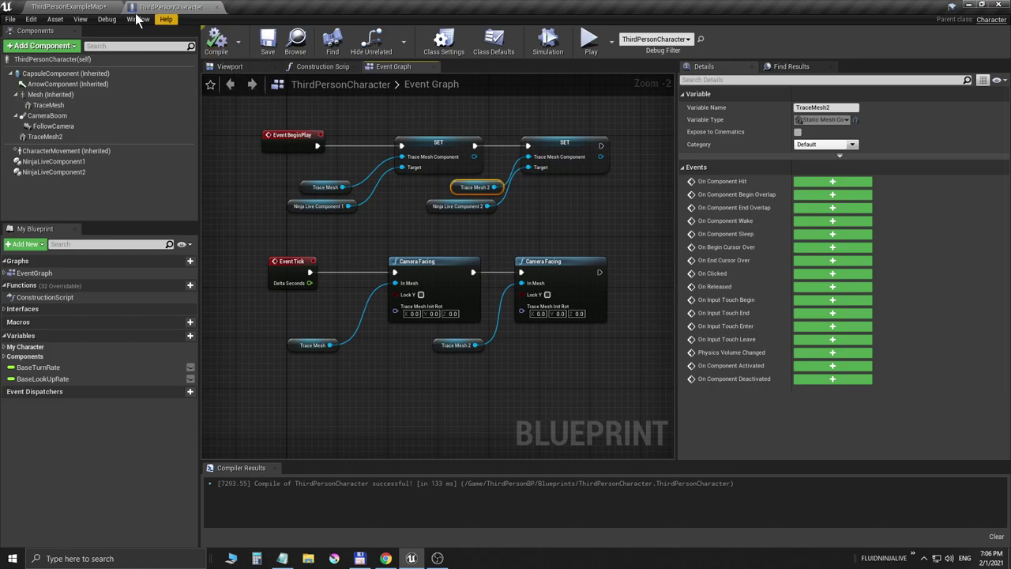
left_click(78, 7)
left_click(11, 19)
left_click(24, 108)
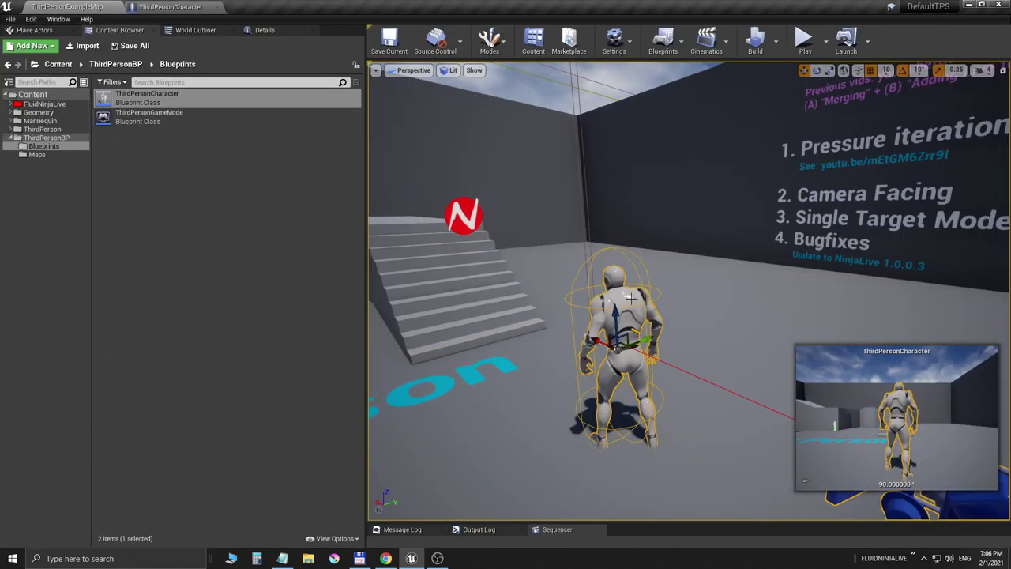
- Disable Single Target Mode in the Live Interaction settings of the level character's NinjaLiveComponent2
right_click_drag(636, 298, 596, 305)
right_click_drag(690, 270, 663, 292)
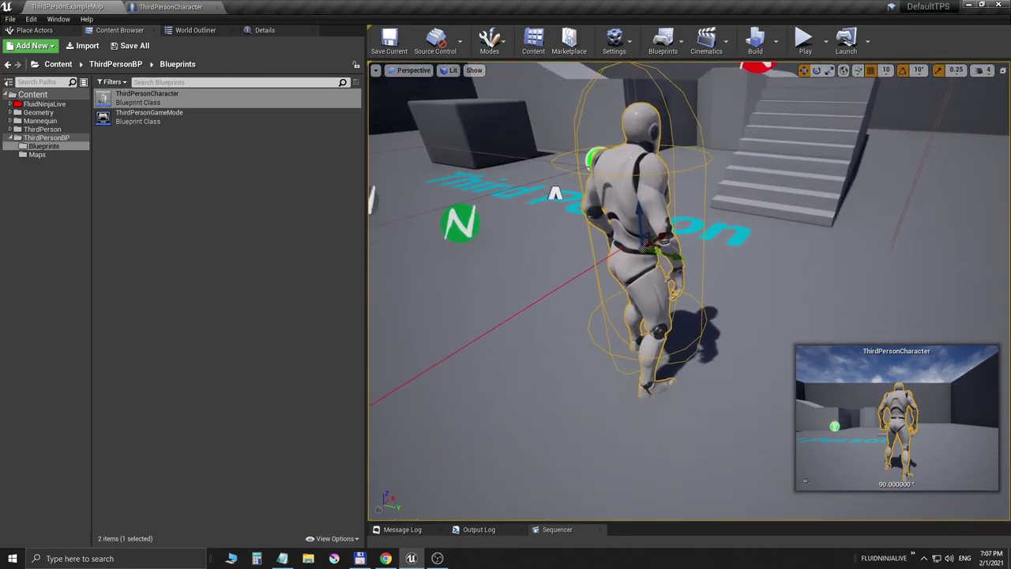
left_click(288, 32)
left_click(83, 163)
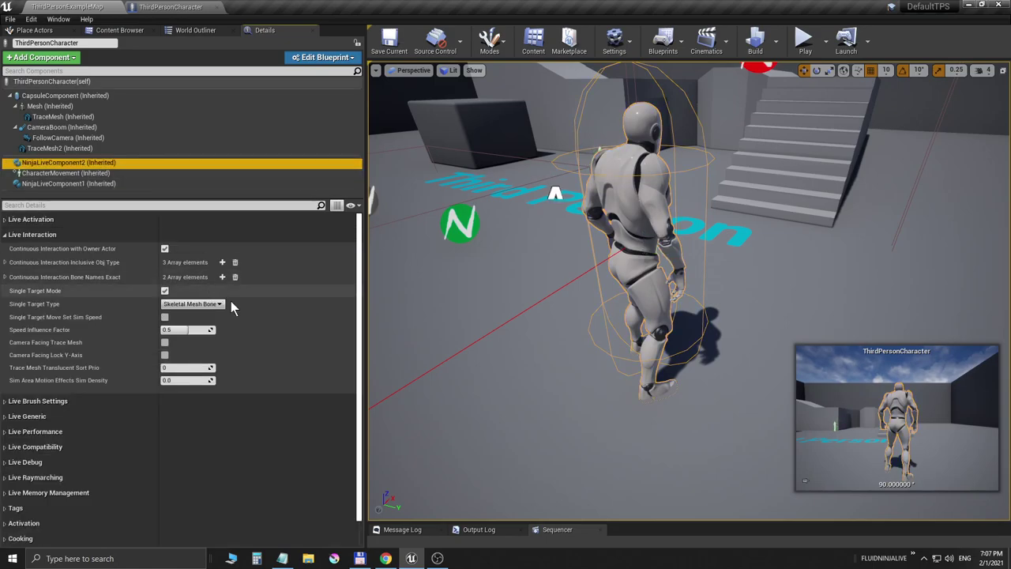
left_click(46, 235)
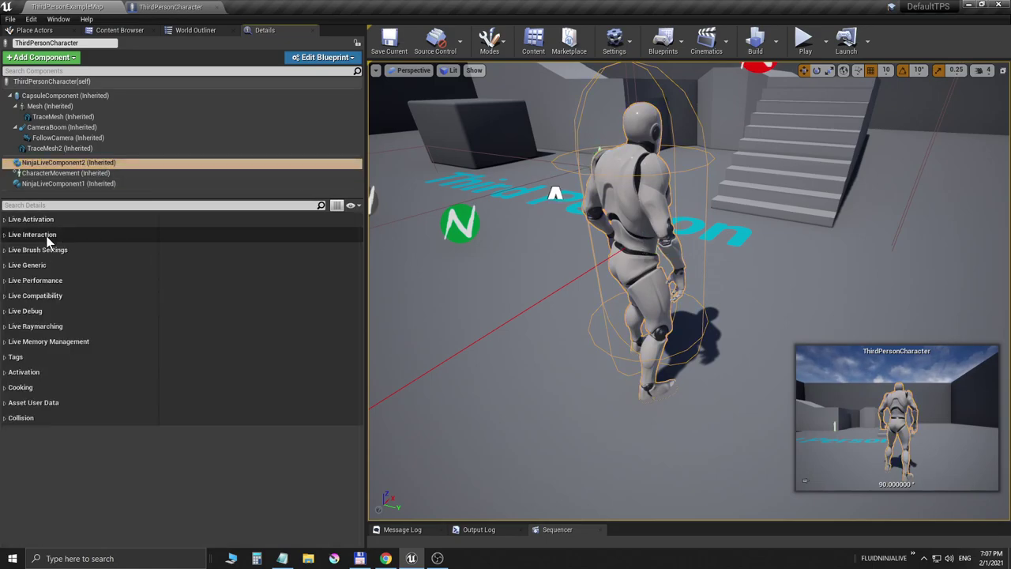
left_click(46, 235)
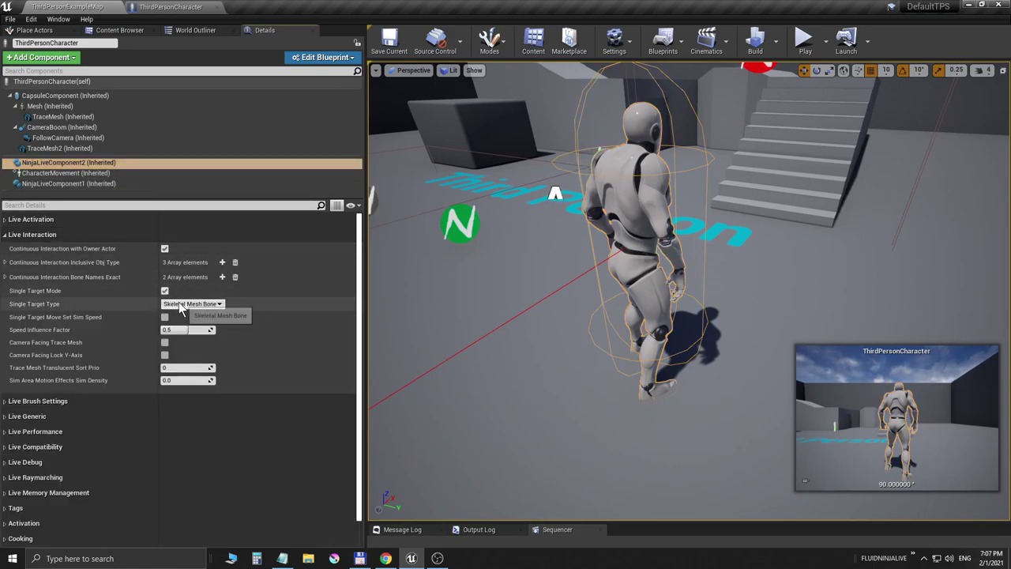
left_click(165, 291)
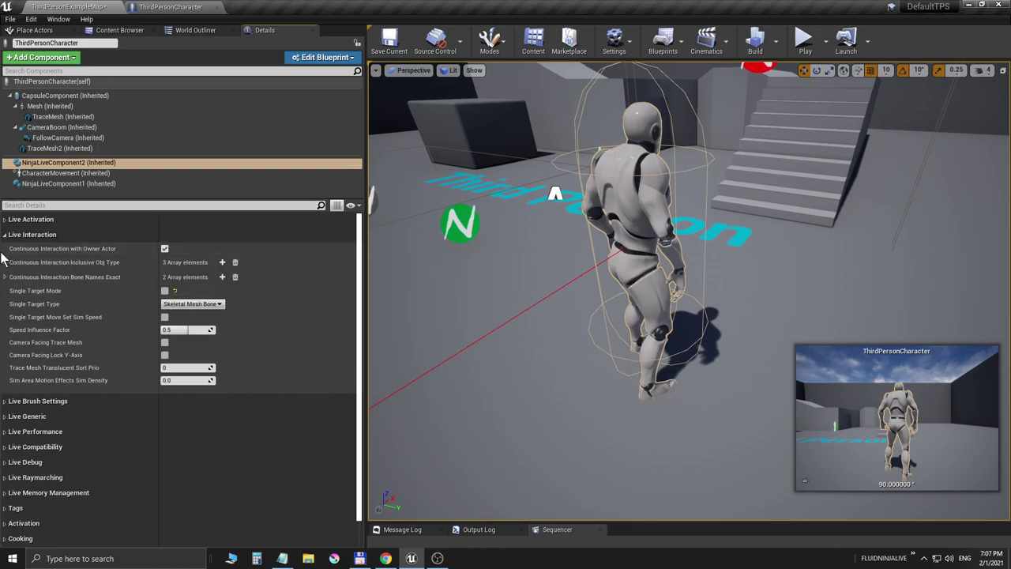
- Review NinjaLiveComponent2's inclusive object types and exact bone names, and open its Live Generic settings
left_click(5, 263)
left_click(4, 318)
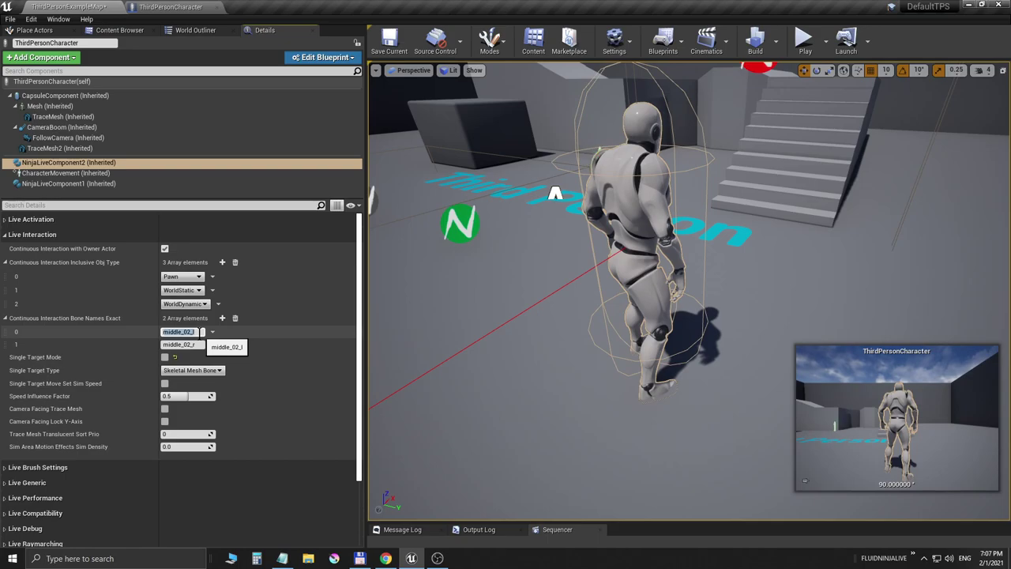
left_click(5, 235)
left_click(6, 265)
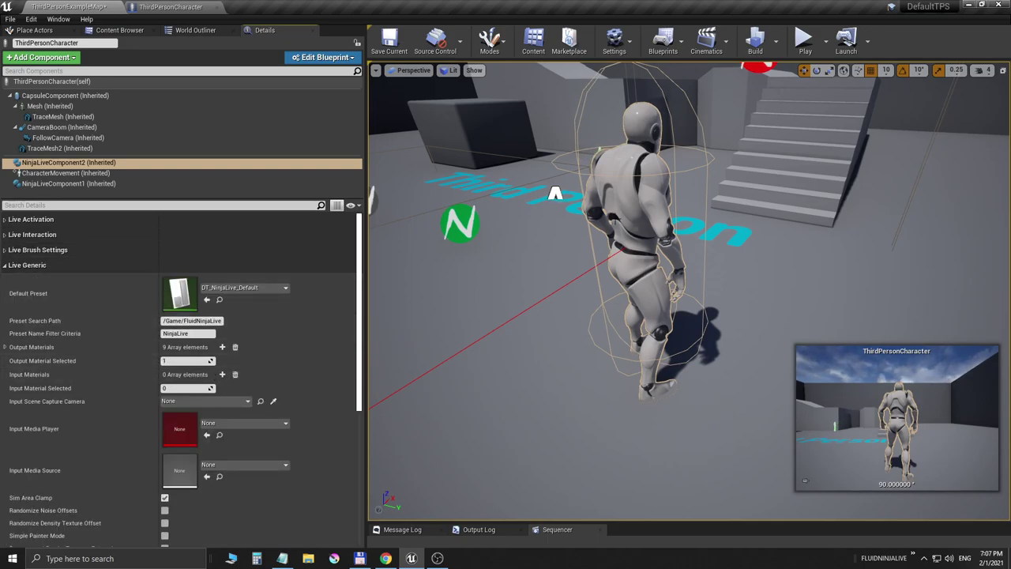
- Play-test the level to check both fluid simulations on the character, and reselect the character after stopping
key("alt+p")
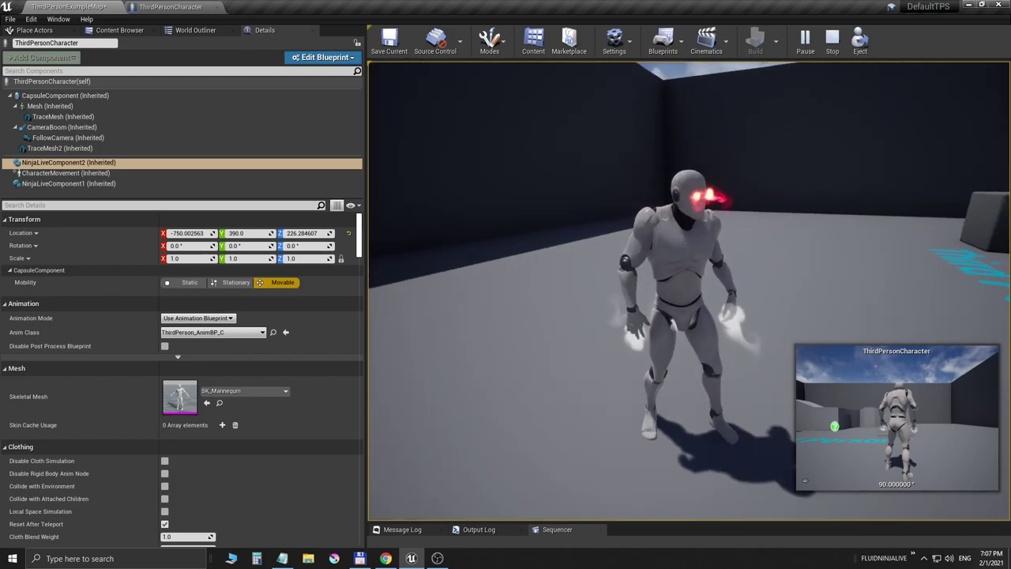
key("Escape")
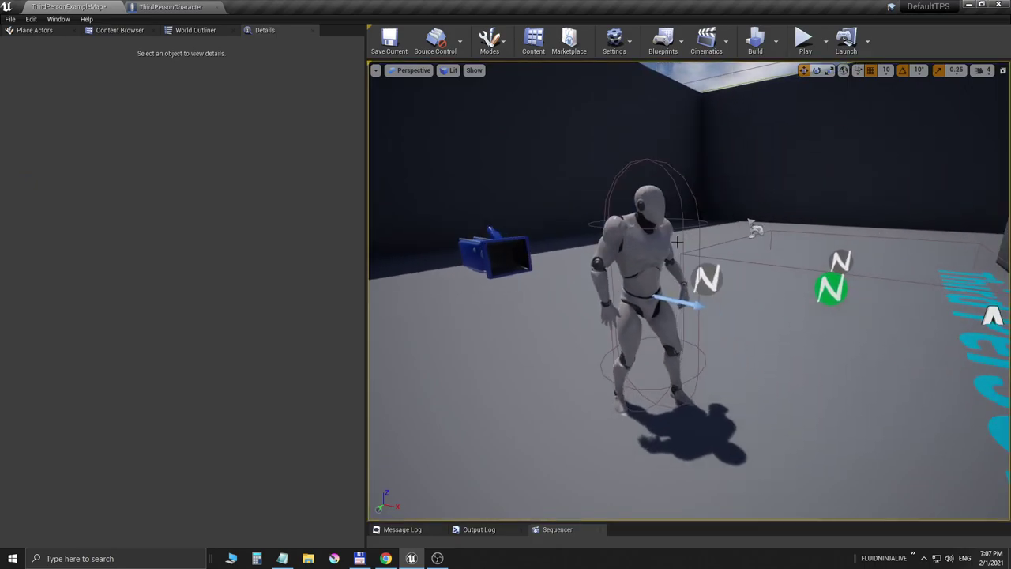
left_click(655, 237)
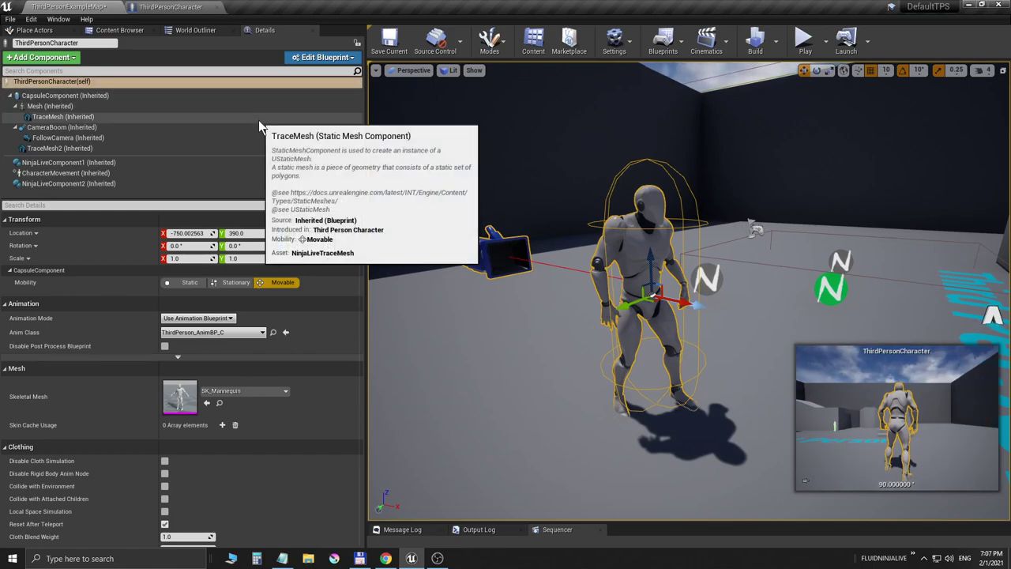
- Open the NinjaLiveComponent blueprint from the FluidNinjaLive folder and find the LINETRACE section of its Event Graph
left_click(113, 31)
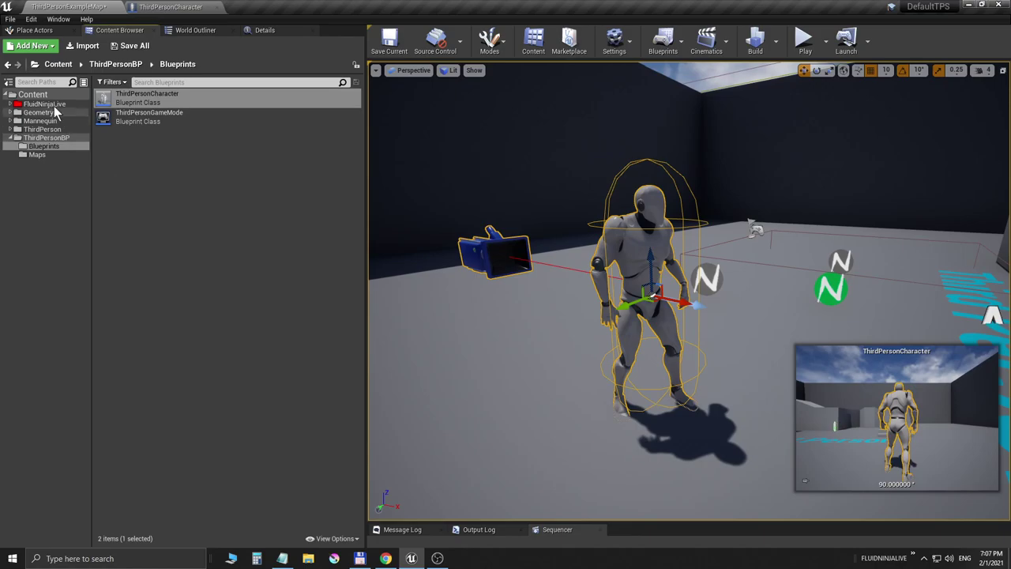
left_click(48, 105)
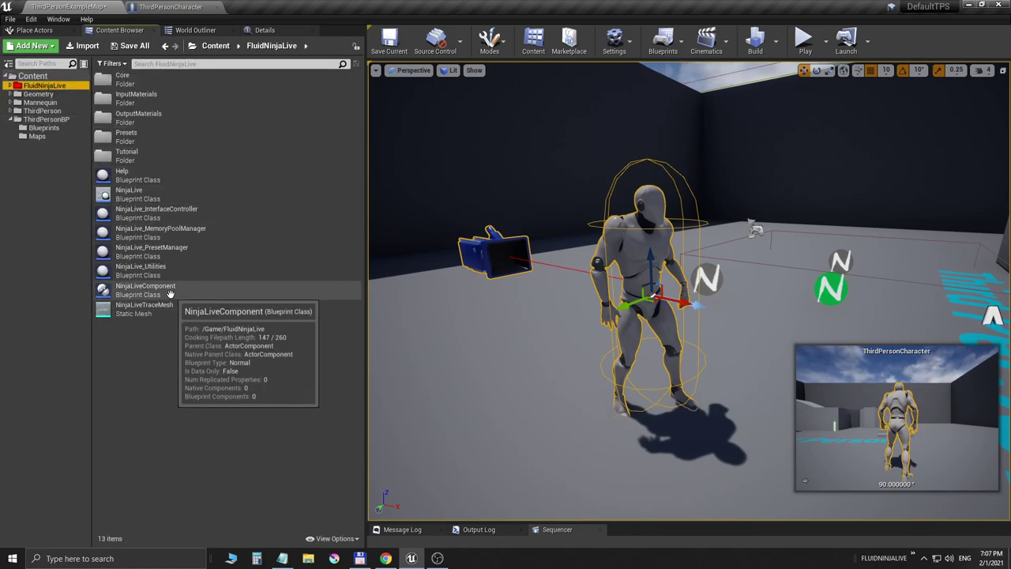
double_click(129, 289)
scroll(507, 287, "down", 1)
right_click_drag(508, 287, 351, 186)
scroll(434, 242, "down", 3)
scroll(536, 301, "up", 8)
right_click_drag(539, 300, 446, 227)
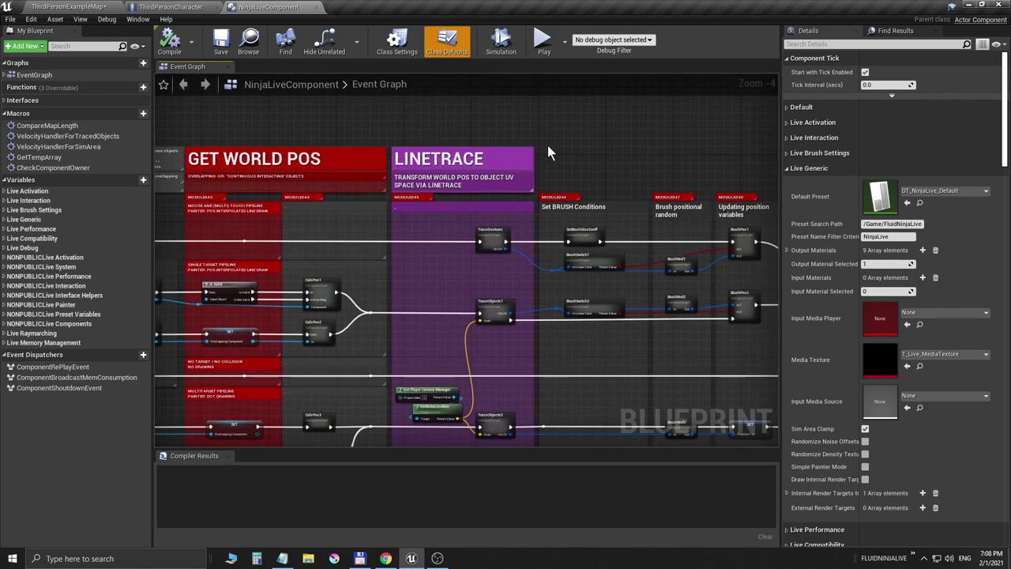
- Open the TraceObjects2 collapsed graph in the LINETRACE section and examine its Trace Overlap node
right_click_drag(449, 285, 561, 251)
scroll(474, 273, "up", 3)
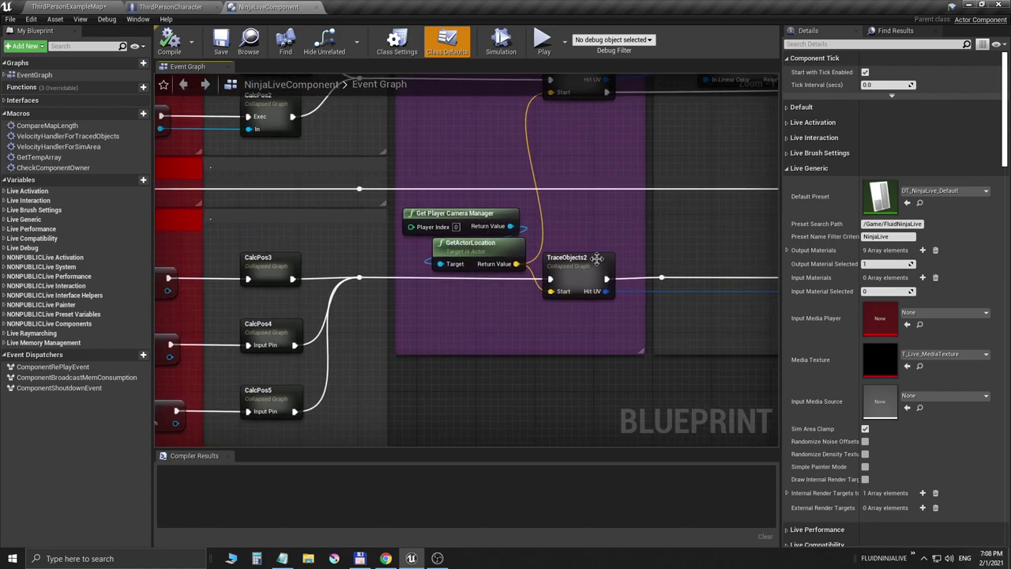
double_click(574, 267)
right_click_drag(339, 339, 539, 334)
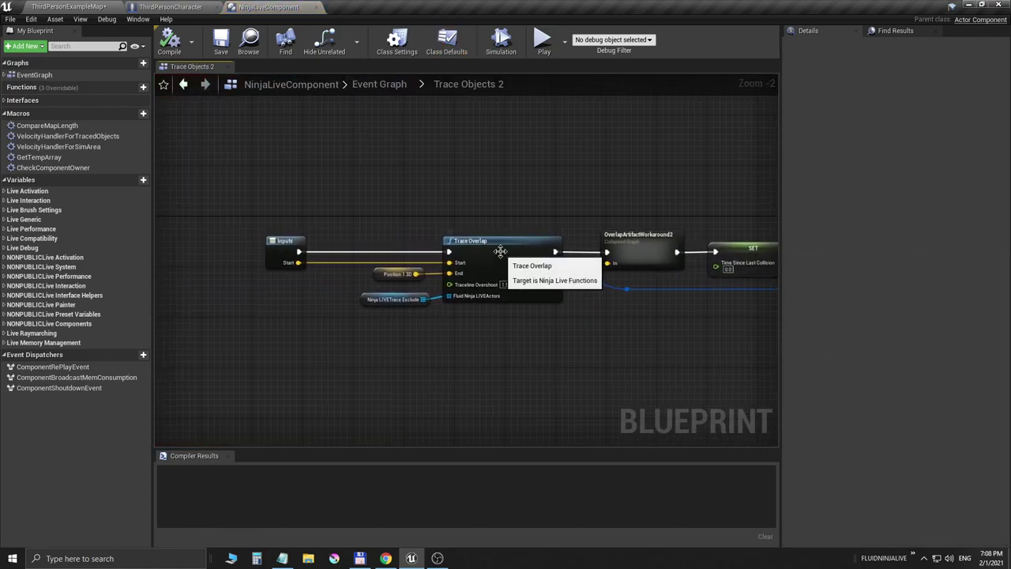
- Open the Trace Overlap function from its node and examine the inputs of its LineTraceByChannel node
scroll(471, 241, "up", 2)
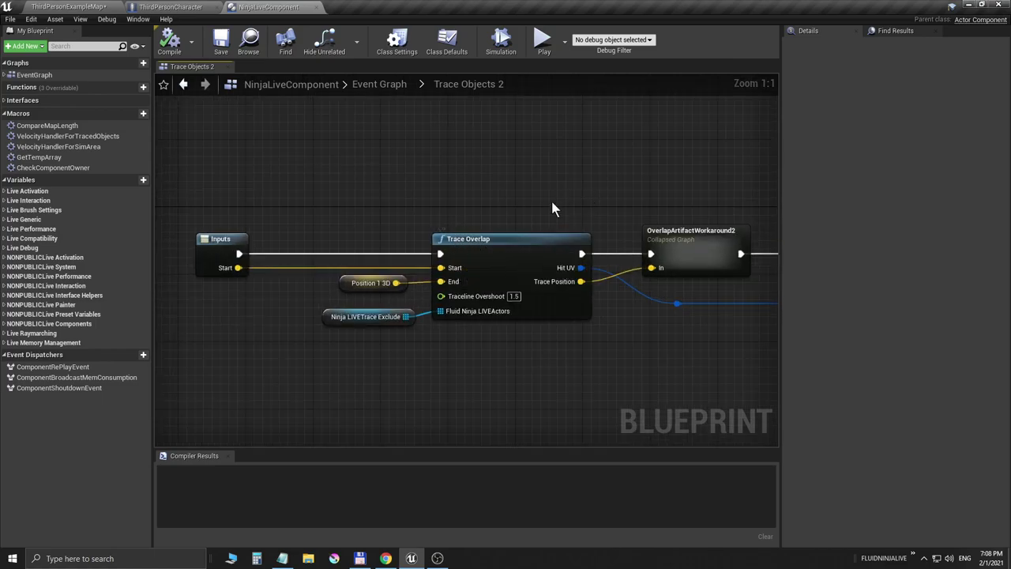
right_click_drag(550, 198, 499, 182)
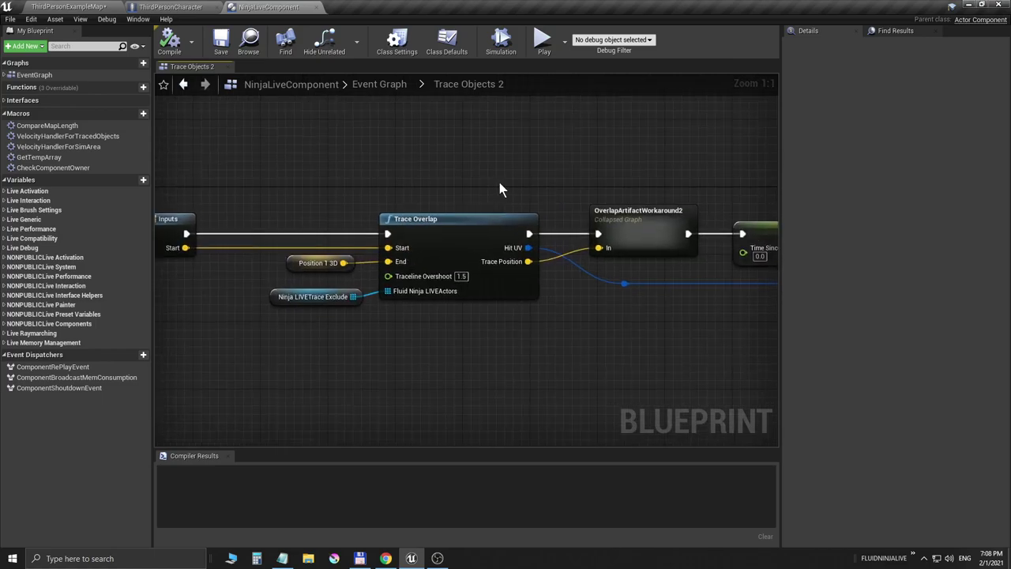
double_click(426, 220)
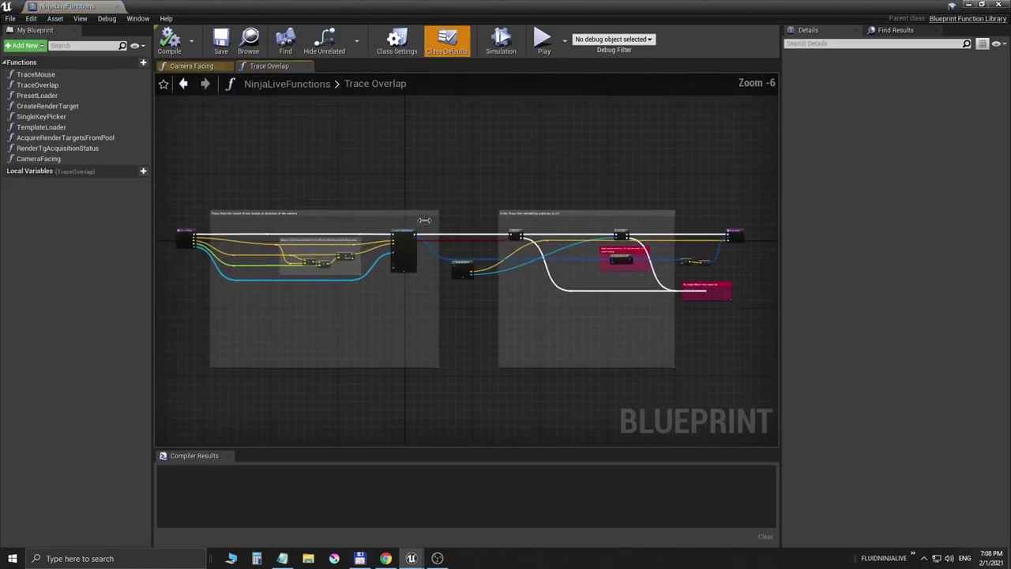
right_click_drag(363, 223, 462, 210)
scroll(473, 252, "up", 3)
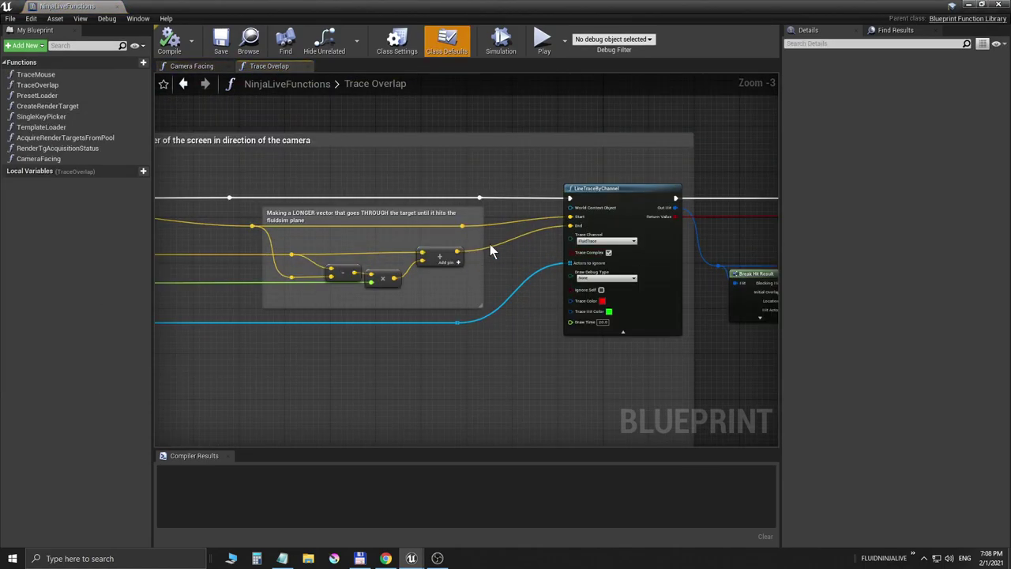
right_click_drag(489, 251, 377, 247)
scroll(400, 269, "up", 2)
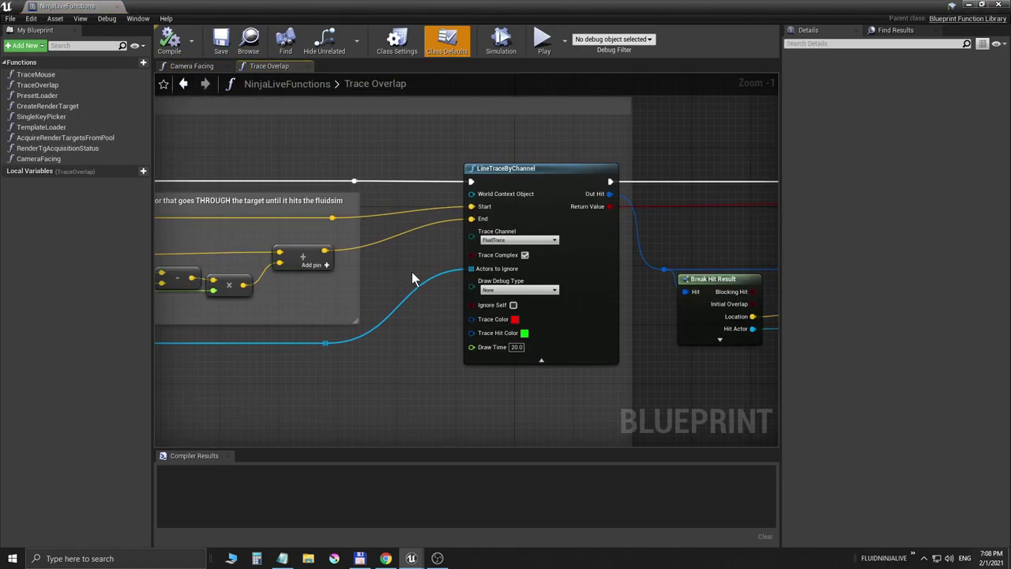
scroll(470, 269, "up", 1)
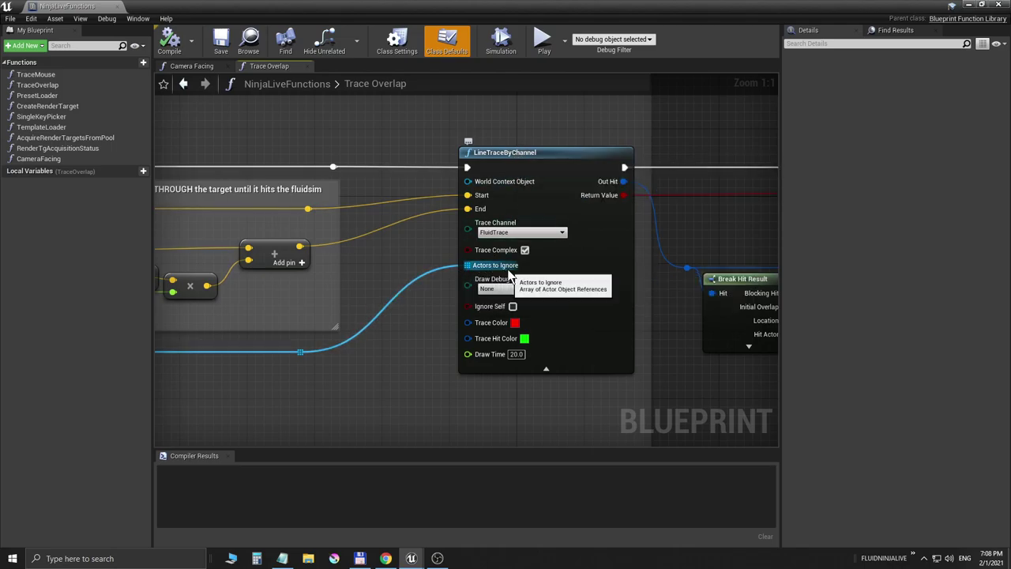
- Dock the NinjaLiveFunctions editor with the other open assets, check both NinjaLive components in ThirdPersonCharacter, and return to the Trace Overlap function
left_click_drag(82, 6, 418, 6)
left_click(269, 6)
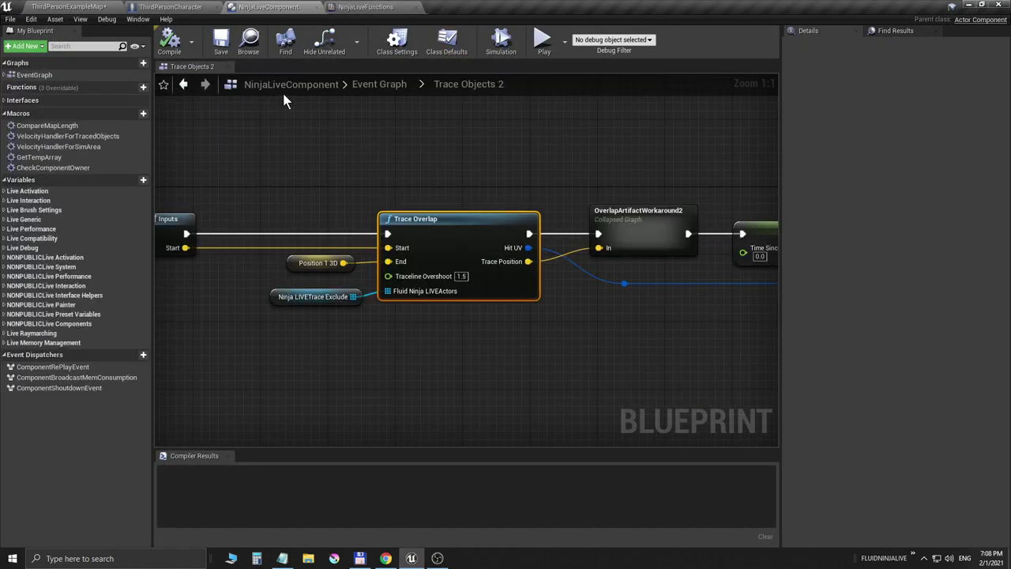
left_click(197, 6)
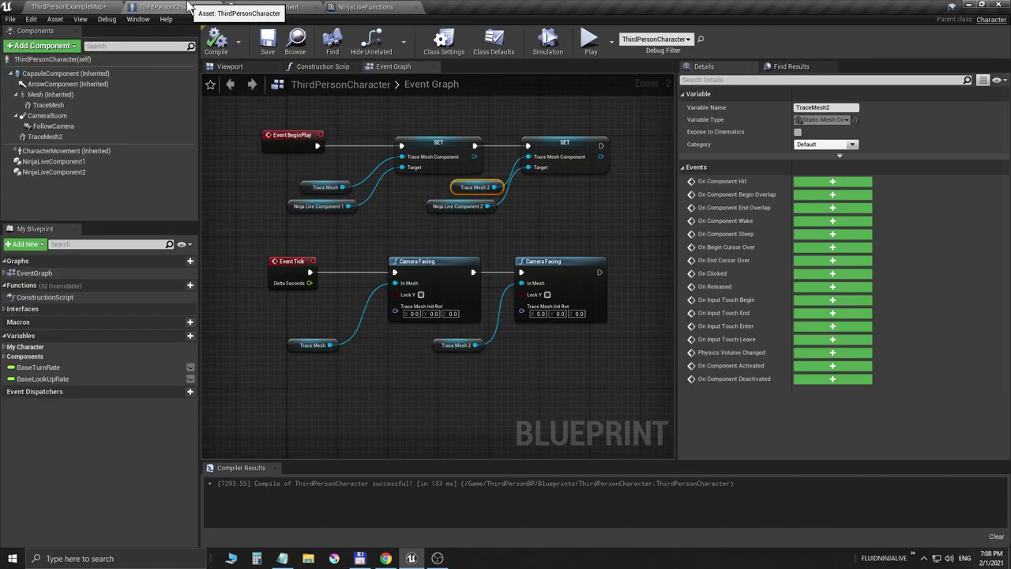
left_click(67, 171)
left_click(66, 163)
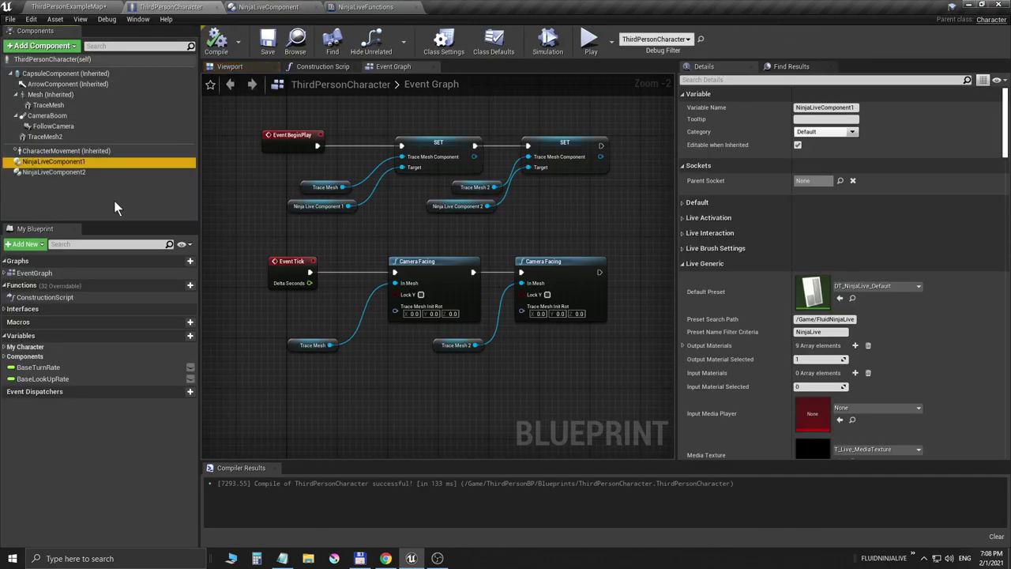
left_click(389, 7)
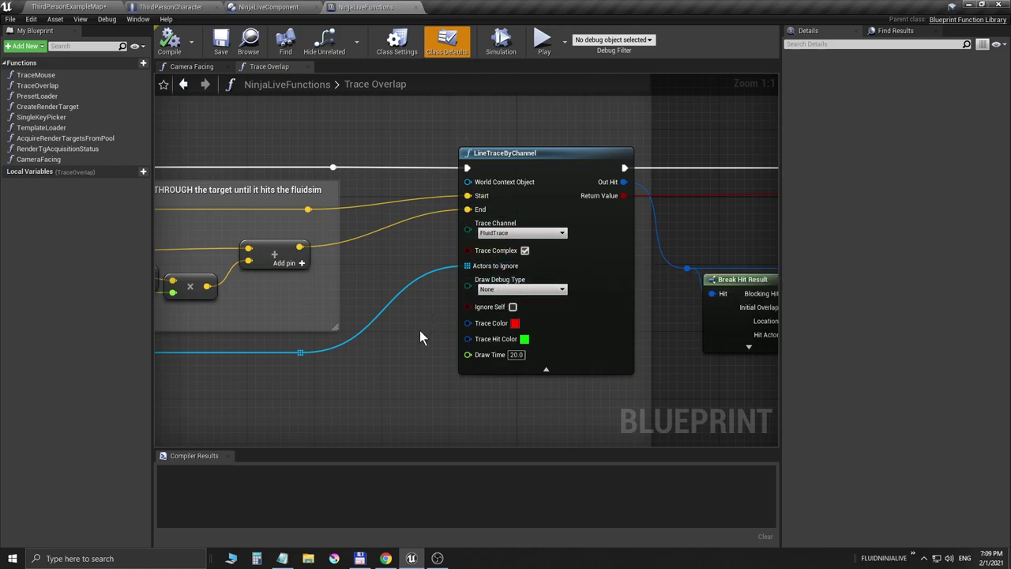
right_click_drag(420, 331, 422, 326)
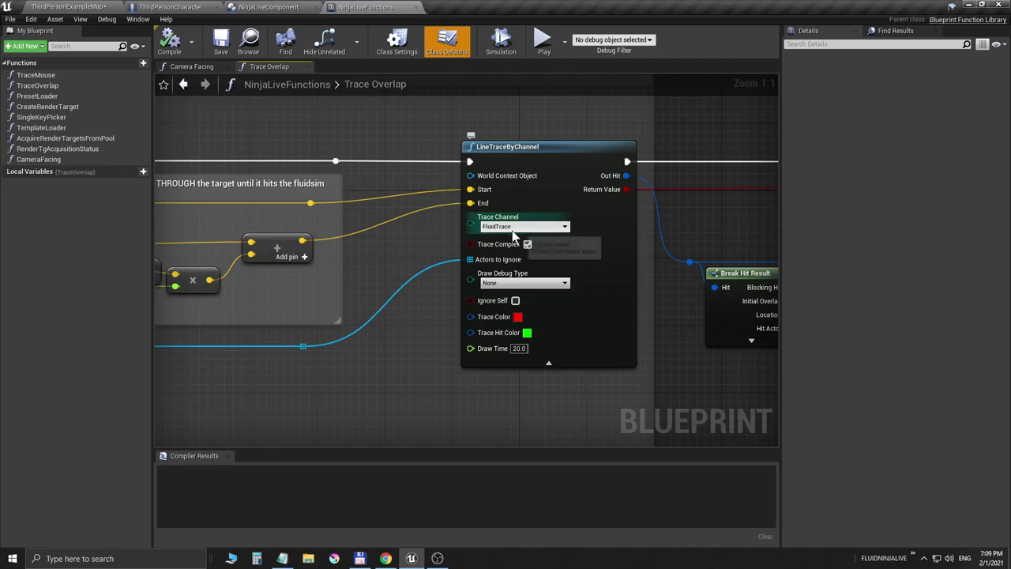
- Open the project settings, search for "trace" and select the existing FluidTrace channel under the collision trace channels
left_click(30, 20)
left_click(60, 151)
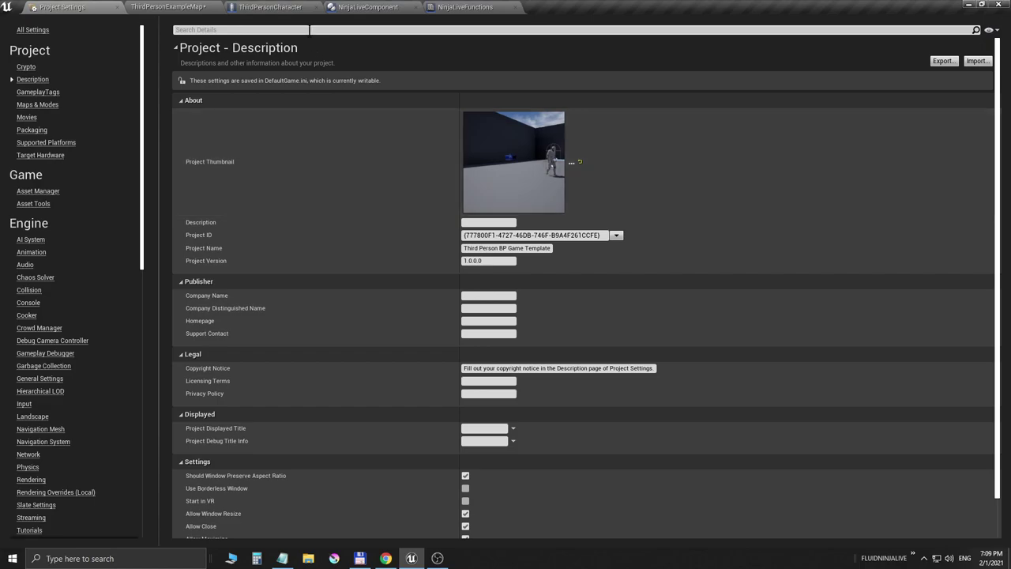
type("trace")
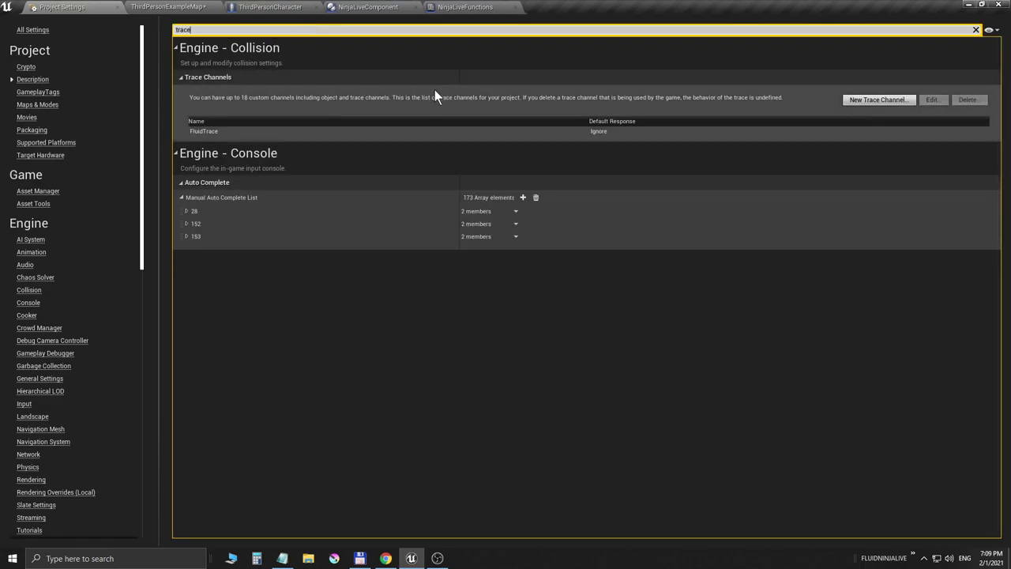
left_click(202, 133)
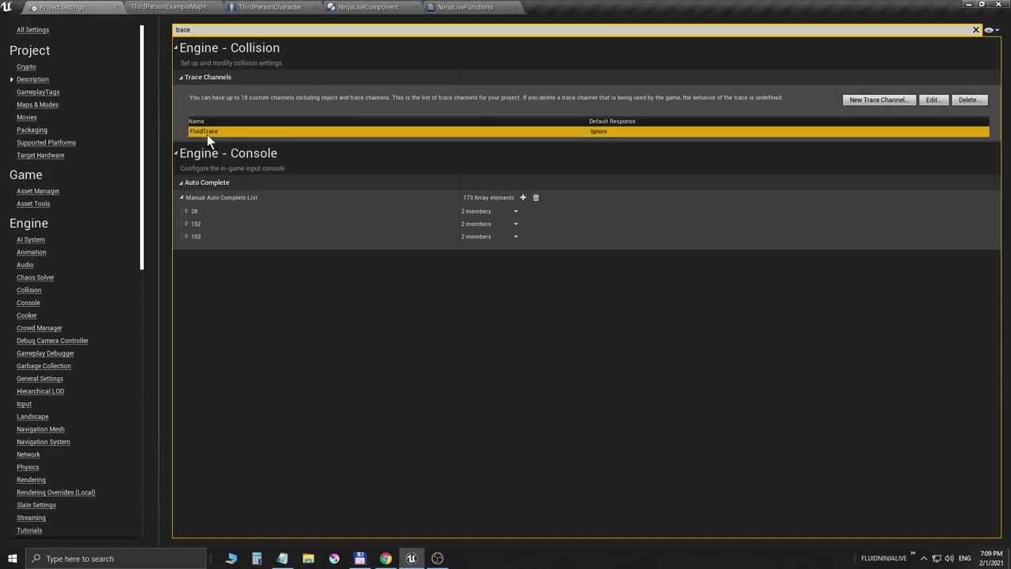
- Add a new trace channel named FluidTrace2 with default response Ignore, and close the project settings
left_click(883, 101)
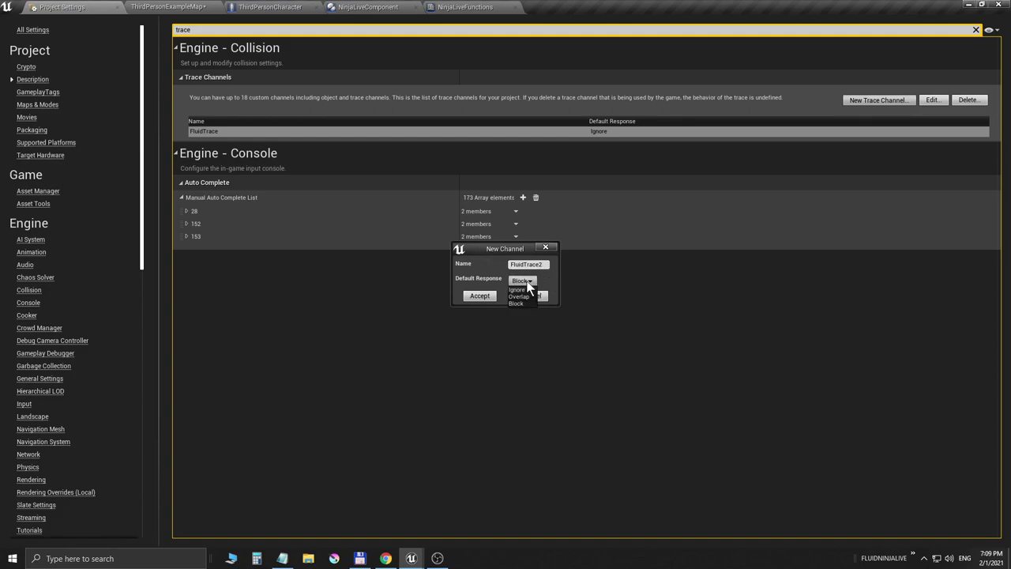
left_click(524, 290)
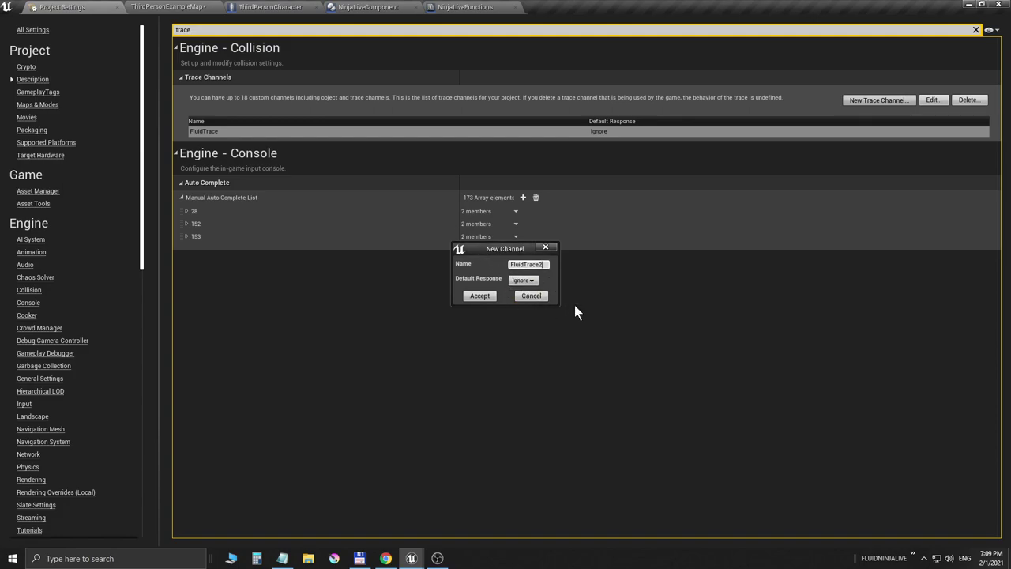
left_click(480, 297)
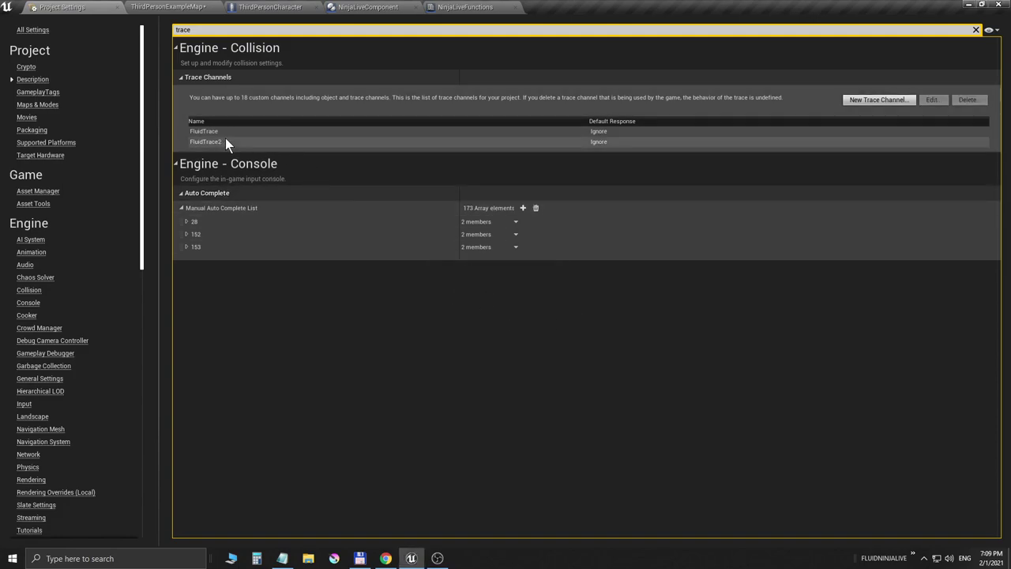
left_click(116, 7)
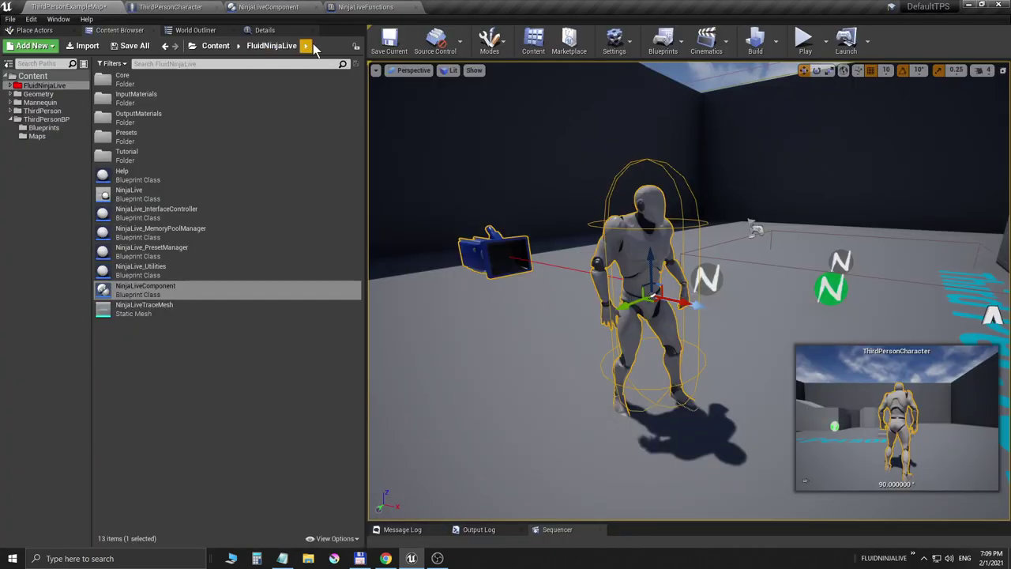
- In the NinjaLiveFunctions Trace Overlap graph, expose LineTraceByChannel's Trace Channel pin as an input on the function's entry node and check the connection
left_click(367, 6)
left_click(523, 227)
left_click(445, 234)
right_click_drag(444, 233, 572, 239)
scroll(487, 229, "down", 1)
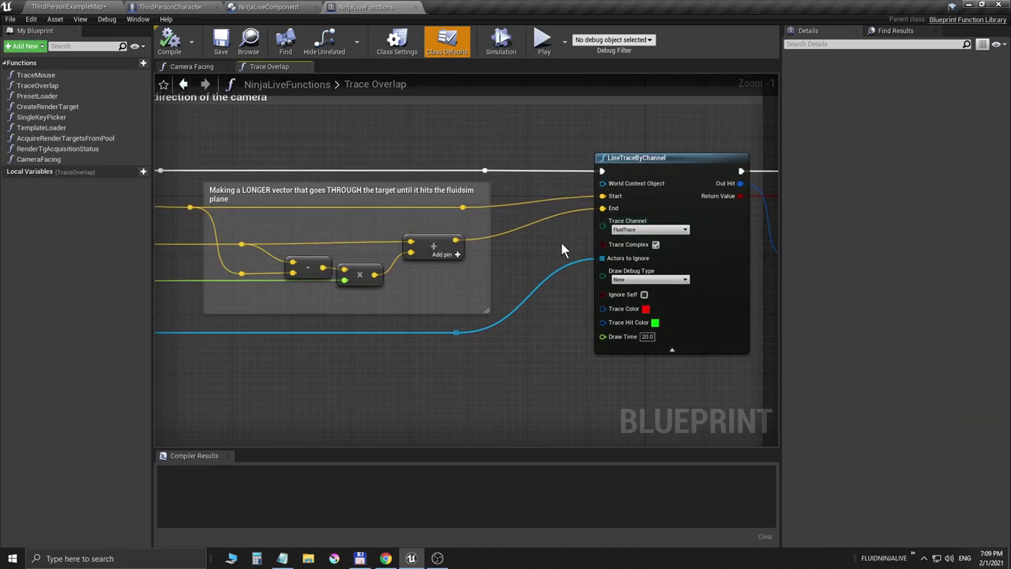
scroll(561, 241, "down", 2)
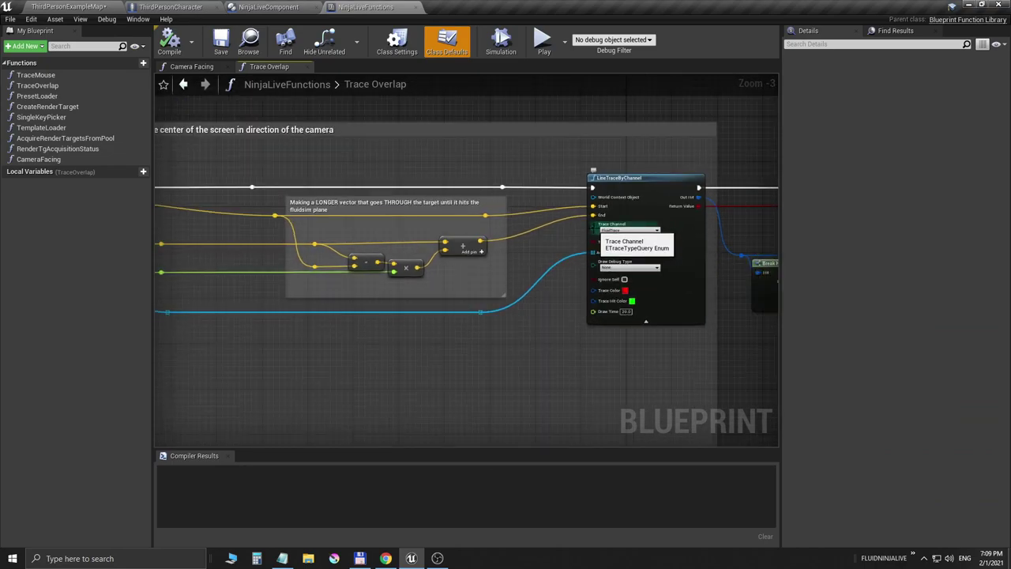
left_click_drag(592, 227, 586, 229)
mouse_move(518, 237)
left_mouse_down()
mouse_move(248, 237)
mouse_move(165, 226)
mouse_move(671, 229)
mouse_move(470, 246)
mouse_move(210, 200)
mouse_move(227, 202)
left_mouse_up()
scroll(237, 244, "up", 3)
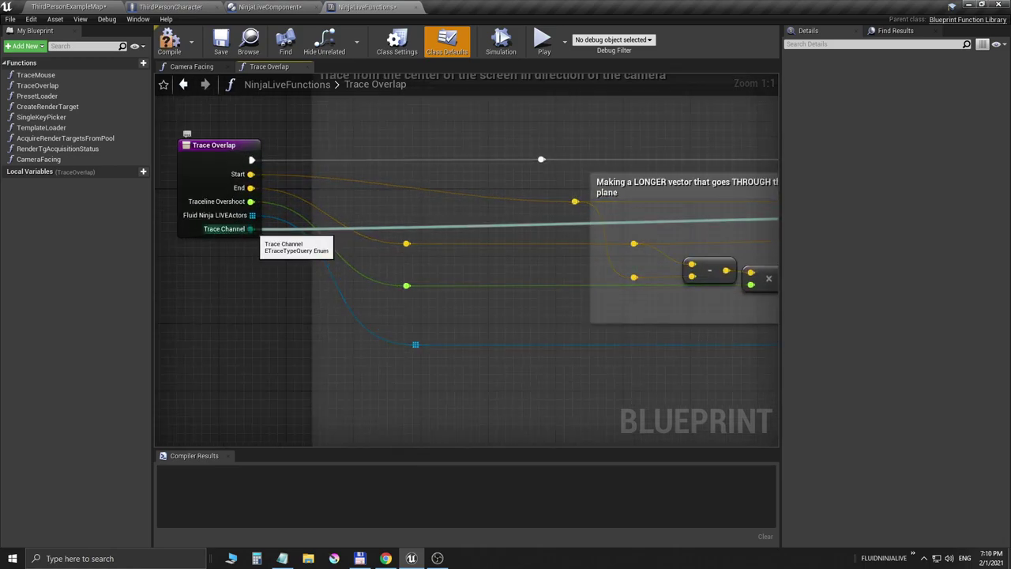
right_click_drag(255, 251, 313, 294)
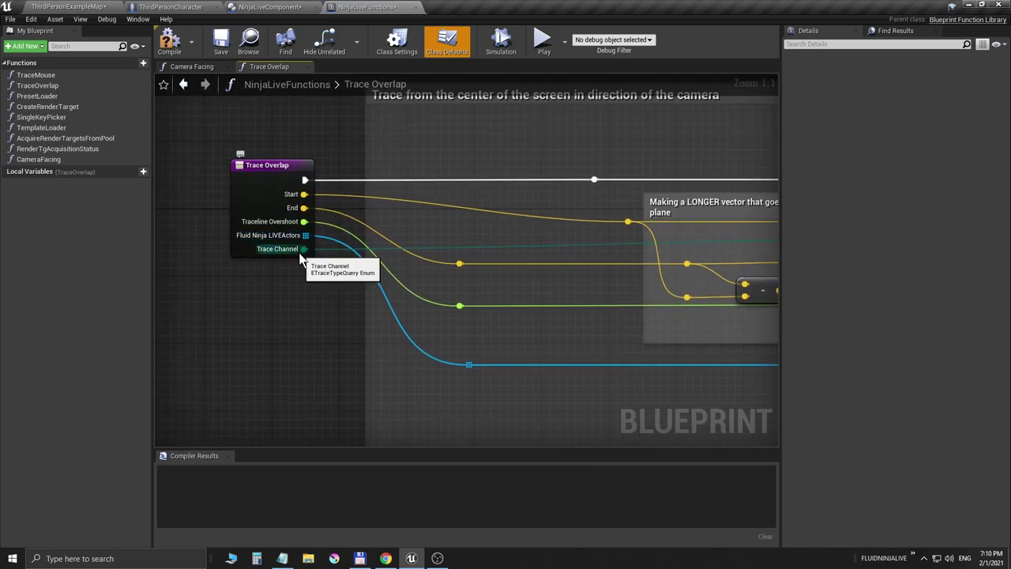
scroll(474, 342, "down", 2)
right_click_drag(563, 358, 274, 351)
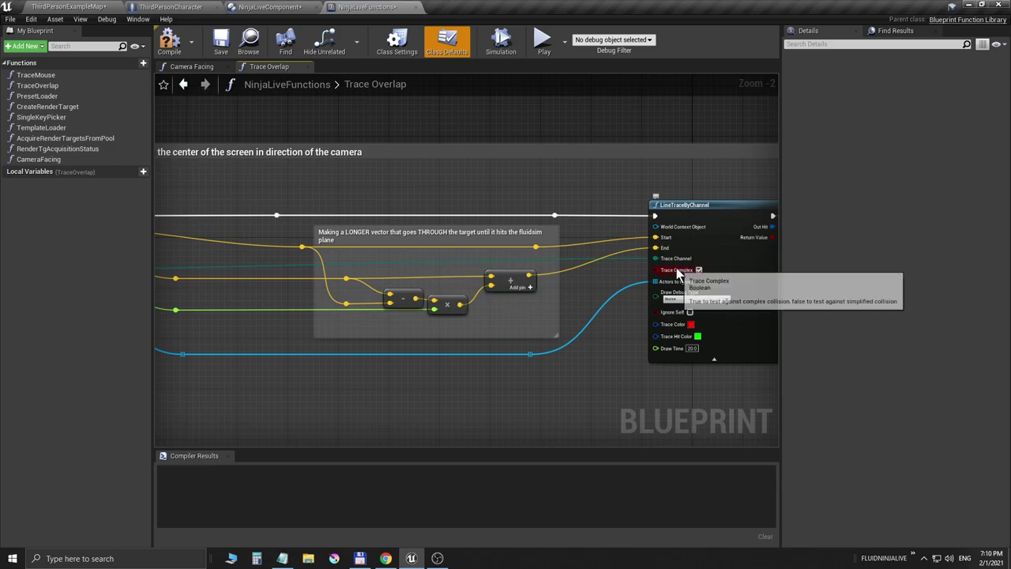
- Set the default value of Trace Overlap's TraceChannel input to FluidTrace, and compile and save the function library
right_click_drag(459, 336, 701, 311)
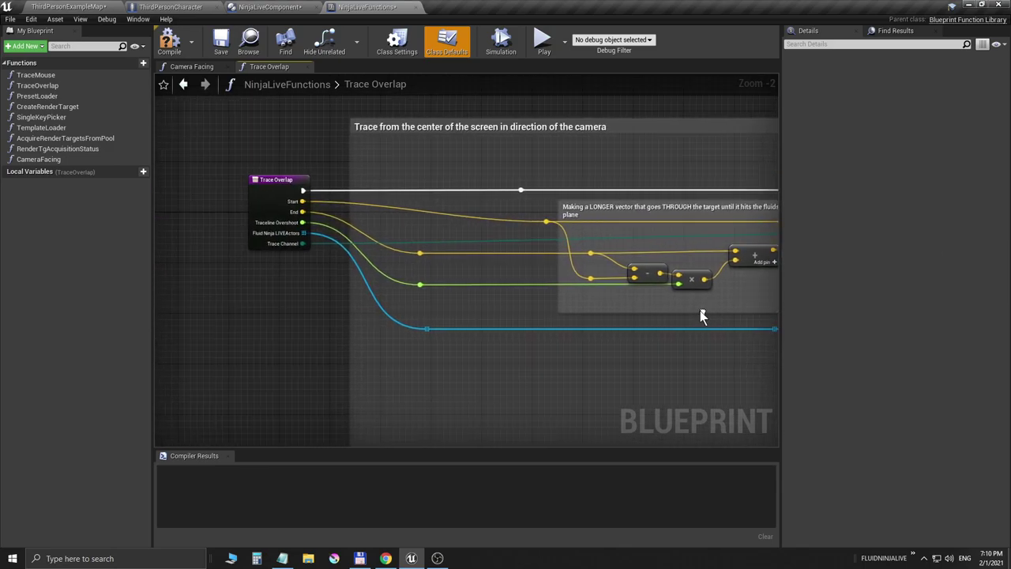
left_click(280, 180)
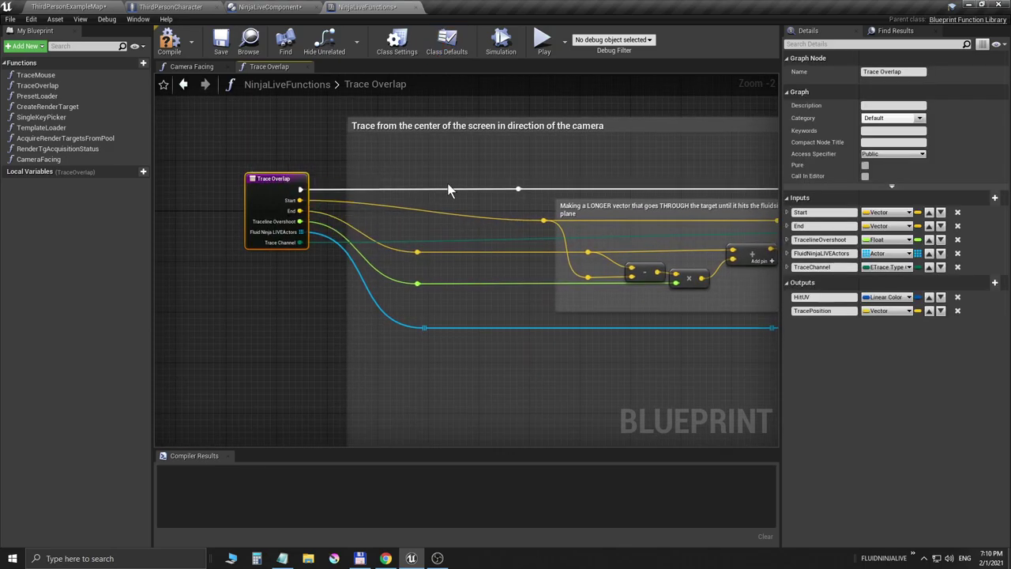
left_click(787, 267)
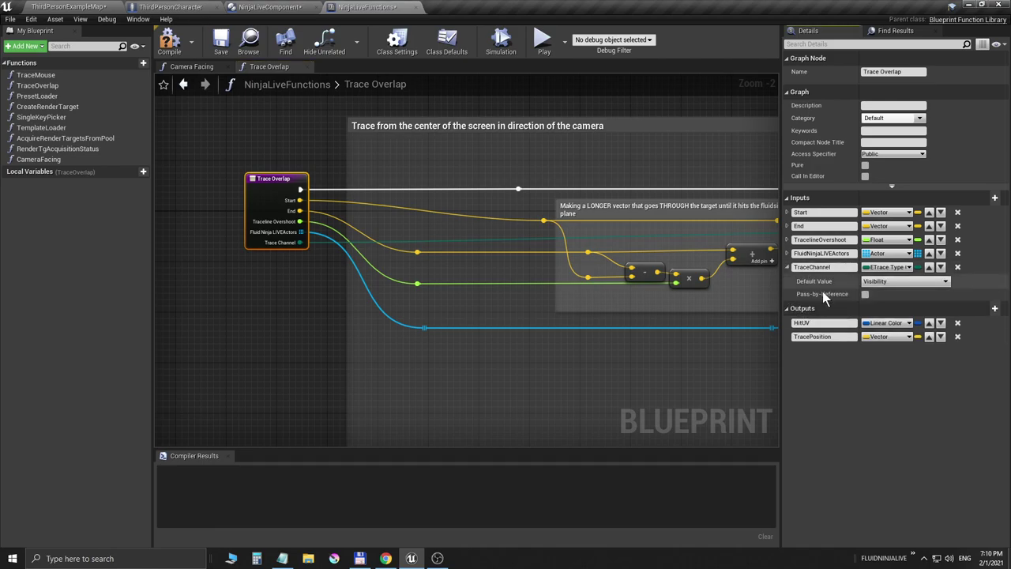
left_click(897, 282)
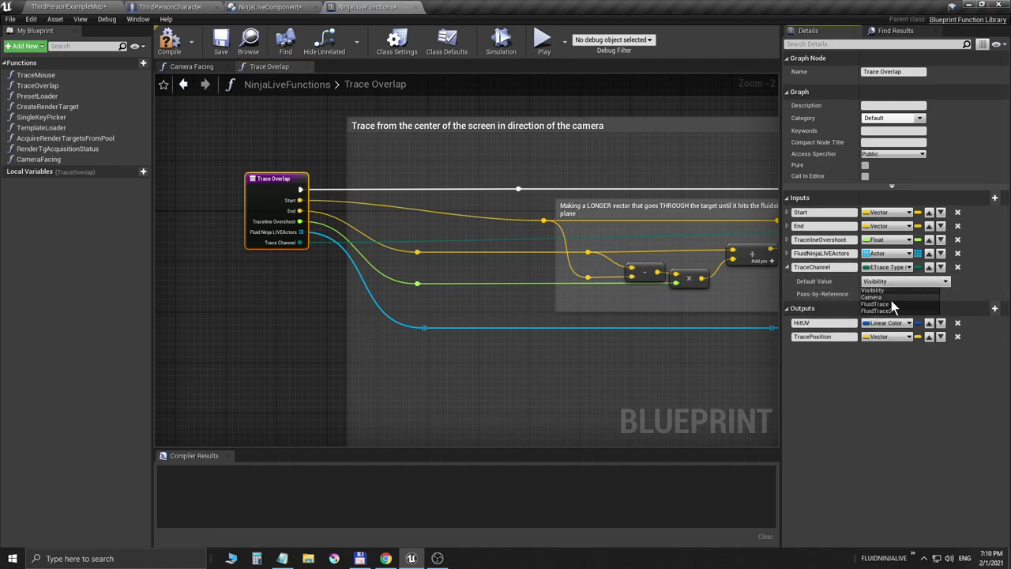
left_click(886, 303)
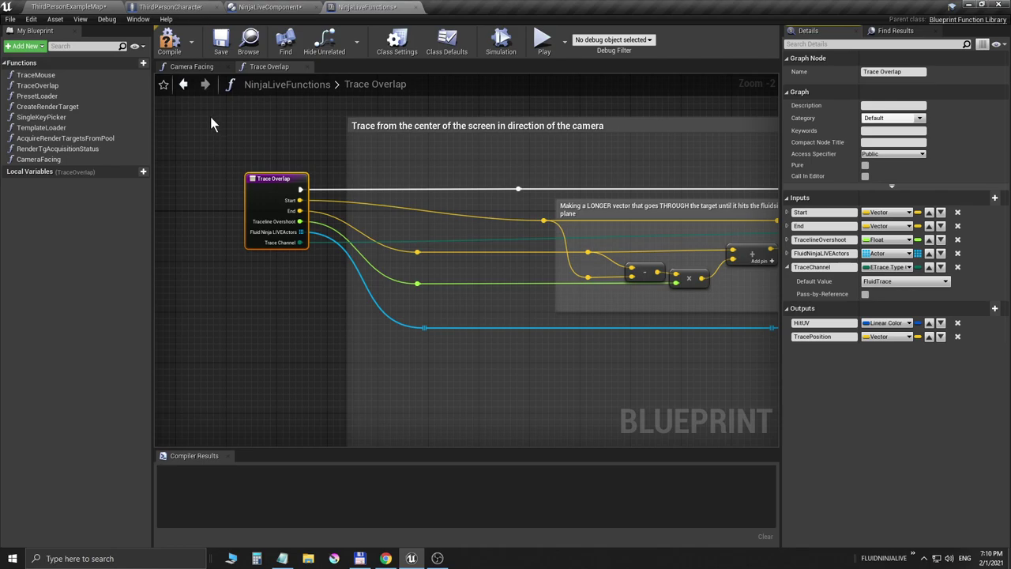
left_click(172, 49)
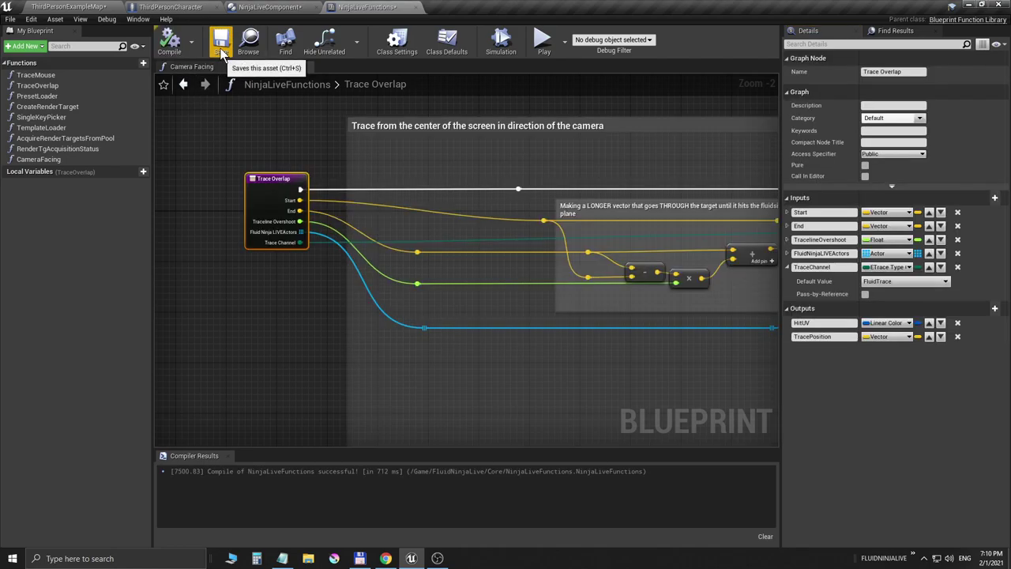
left_click(221, 46)
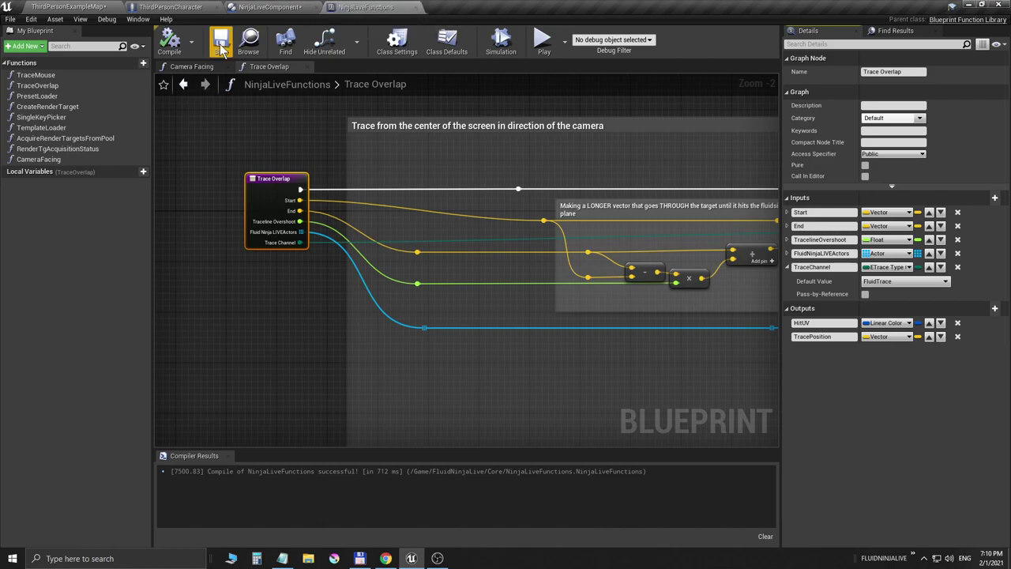
- Locate the NinjaLiveFunctions asset in the FluidNinjaLive Core folder, and return to its blueprint to save it again
left_click(249, 46)
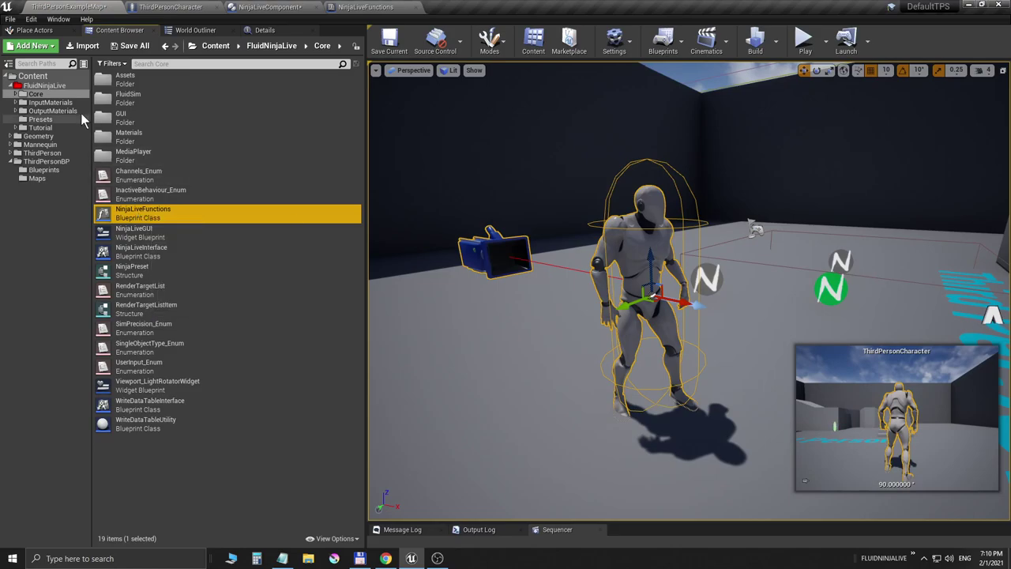
left_click(43, 85)
left_click(36, 94)
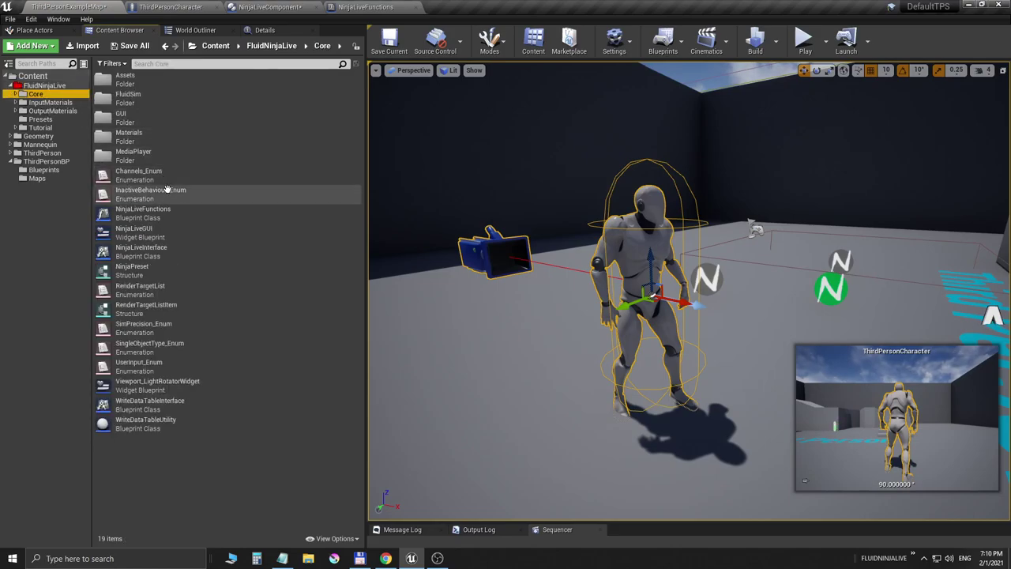
left_click(125, 214)
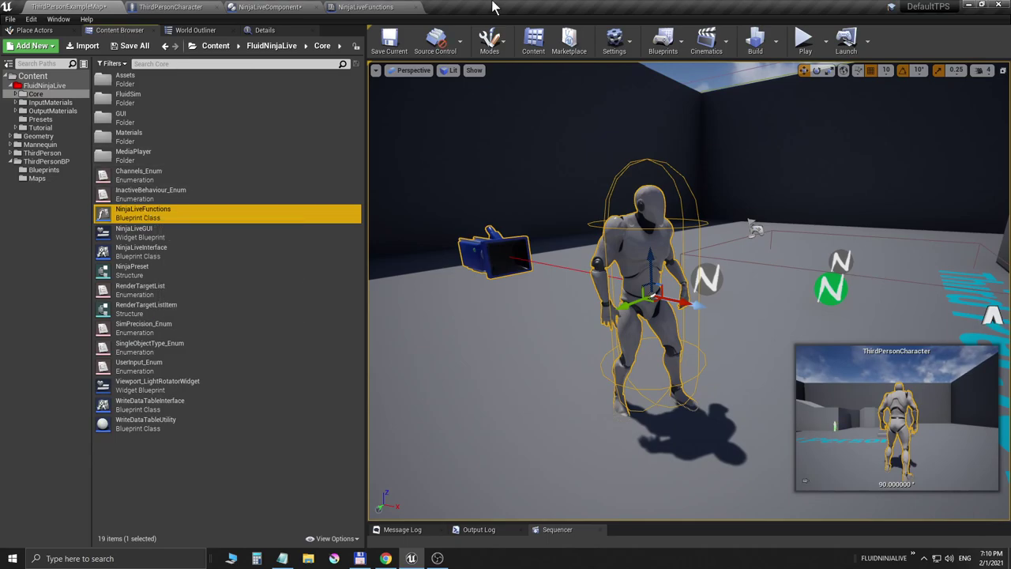
left_click(417, 10)
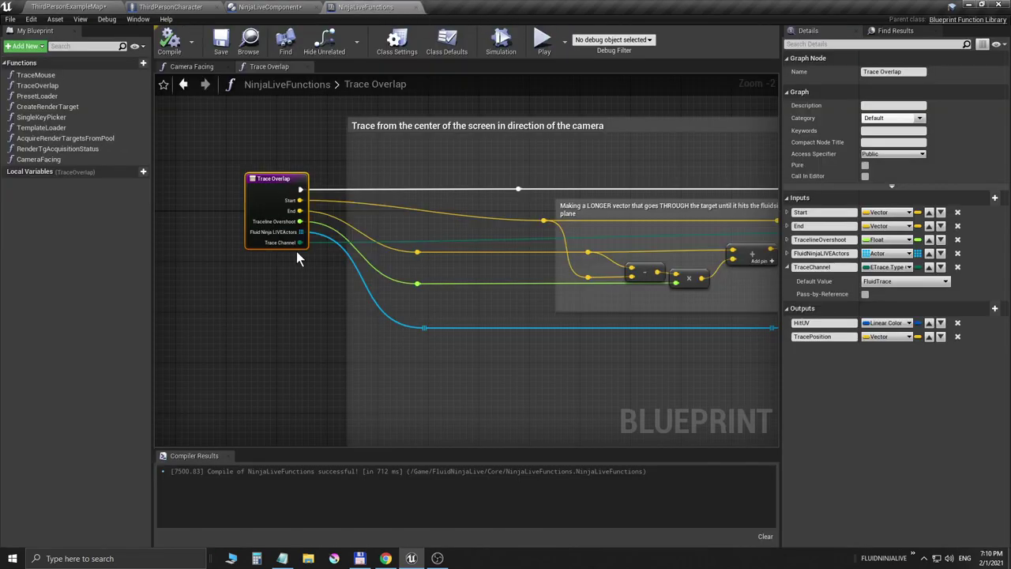
left_click(221, 39)
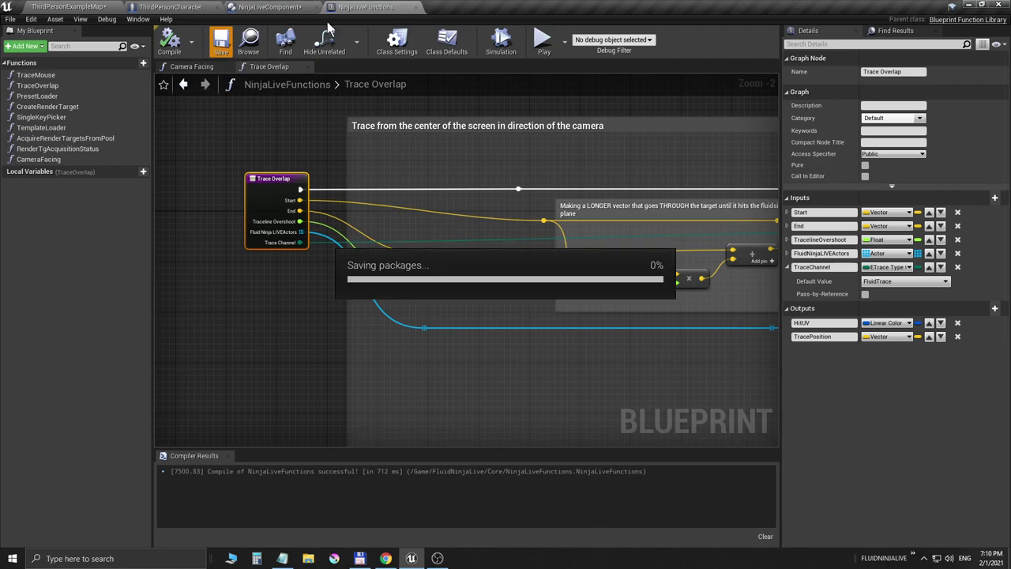
- Close NinjaLiveFunctions and, in NinjaLiveComponent's Trace Objects 2 graph, promote Trace Overlap's Trace Channel pin to a variable, placing its node below the other inputs
left_click(409, 8)
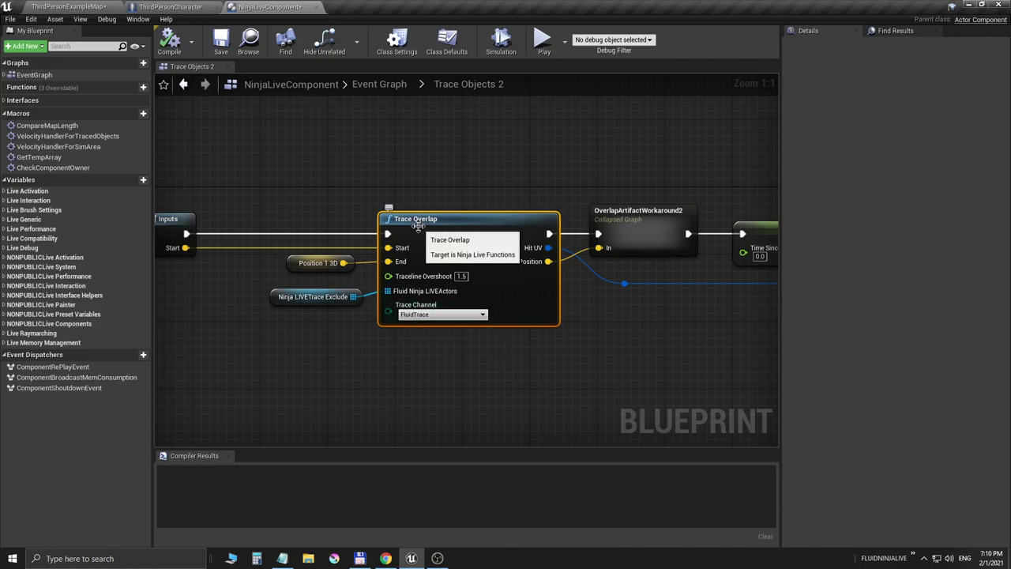
right_click_drag(384, 369, 490, 336)
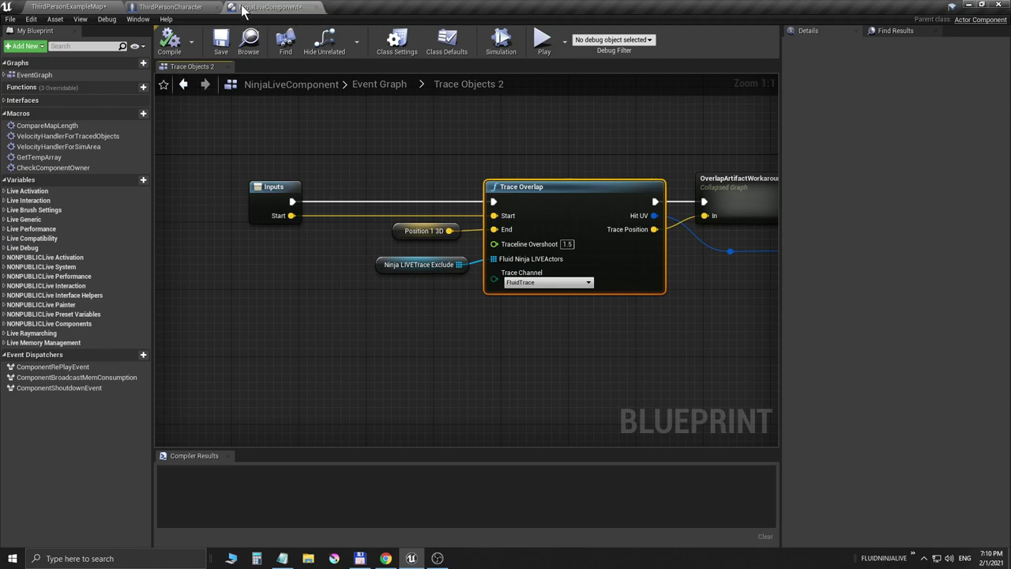
left_click_drag(495, 281, 397, 327)
left_click(437, 361)
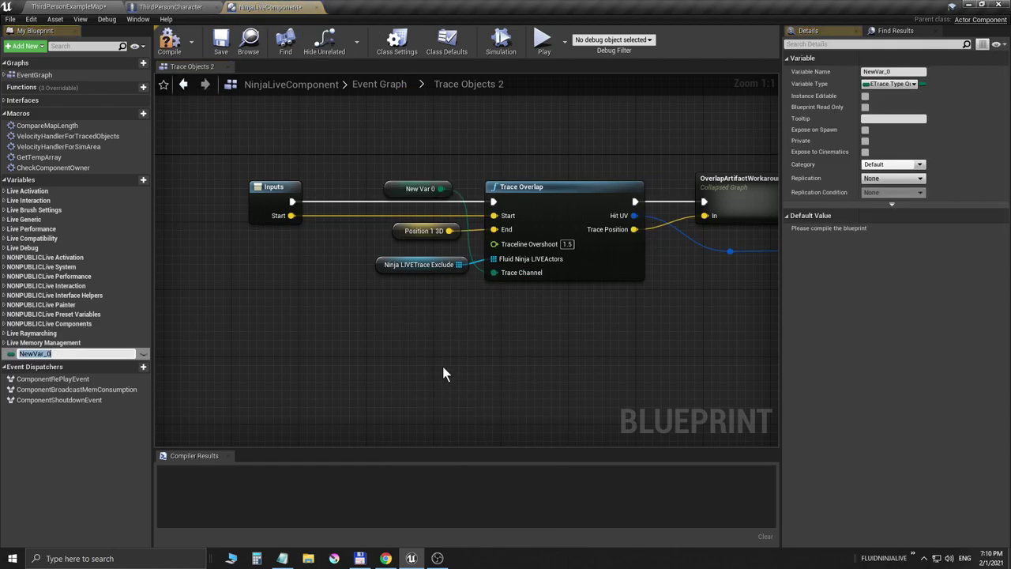
left_click_drag(397, 186, 402, 291)
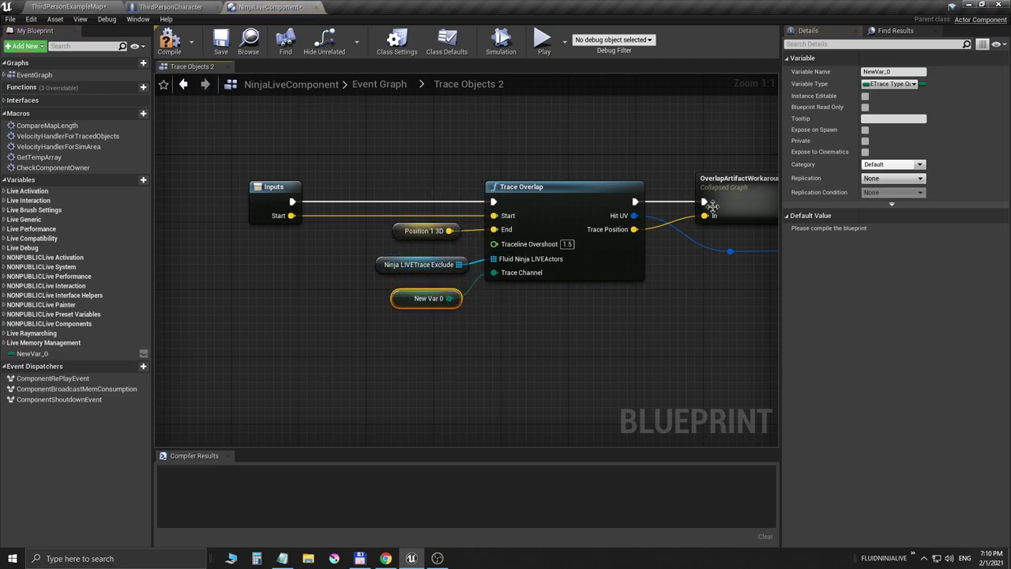
- Rename the new trace channel variable to TraceChannel
left_click(887, 72)
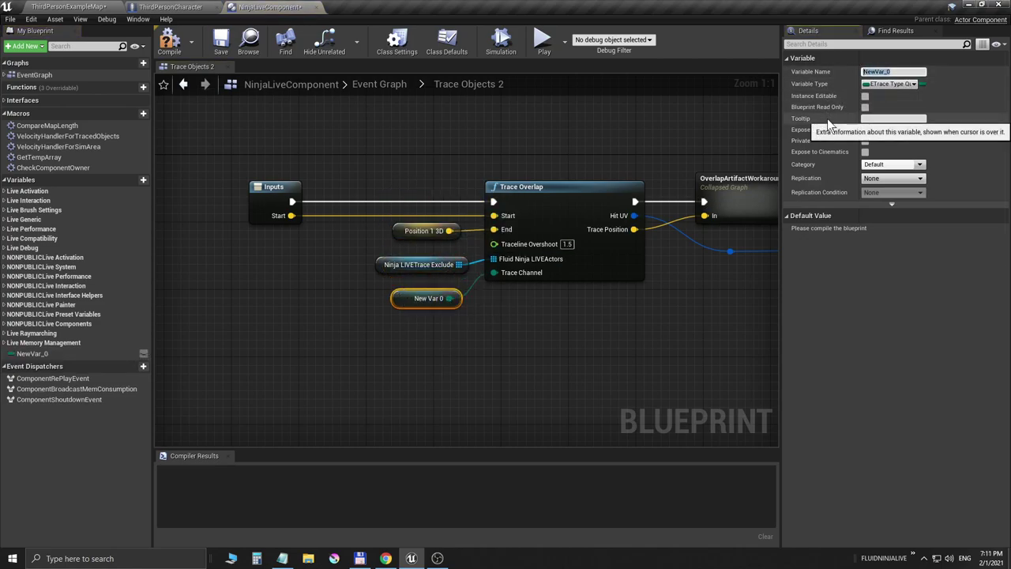
type("TRaceChannel")
key("Right")
key("Right")
key("BackSpace")
type("r")
key("Return")
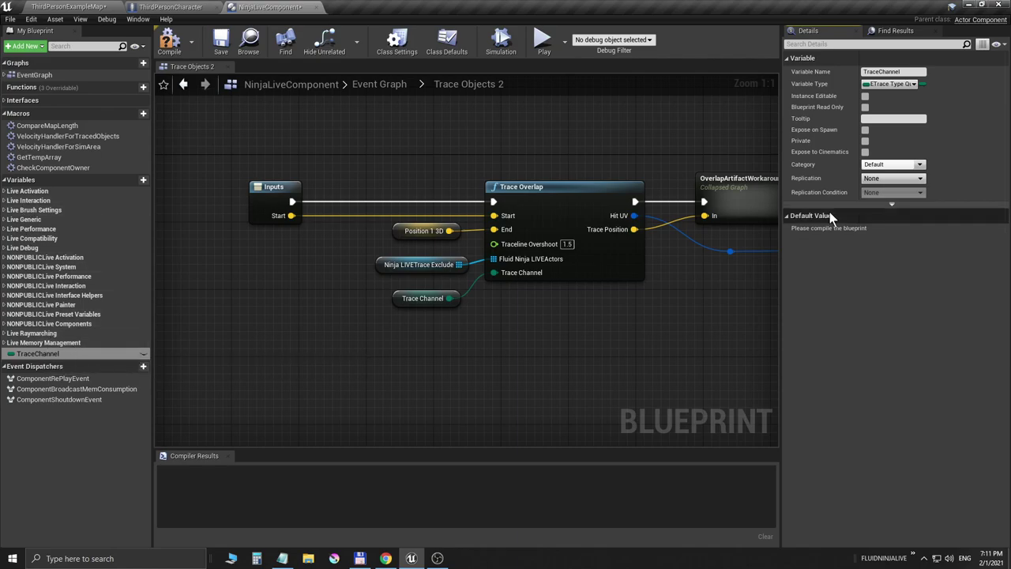
- Assign the TraceChannel variable to the Live Interaction category and make it instance editable
left_click(922, 164)
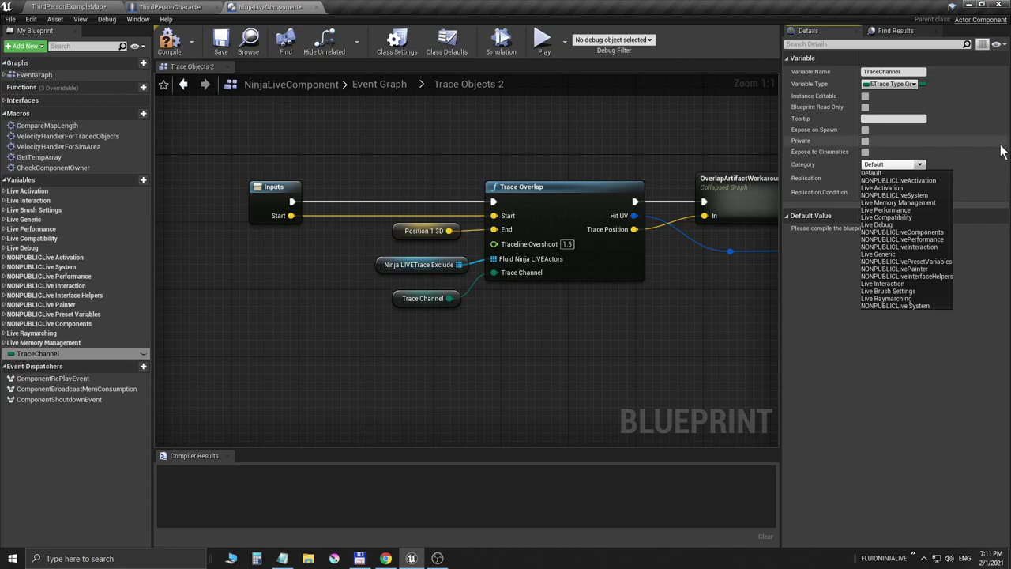
left_click(900, 283)
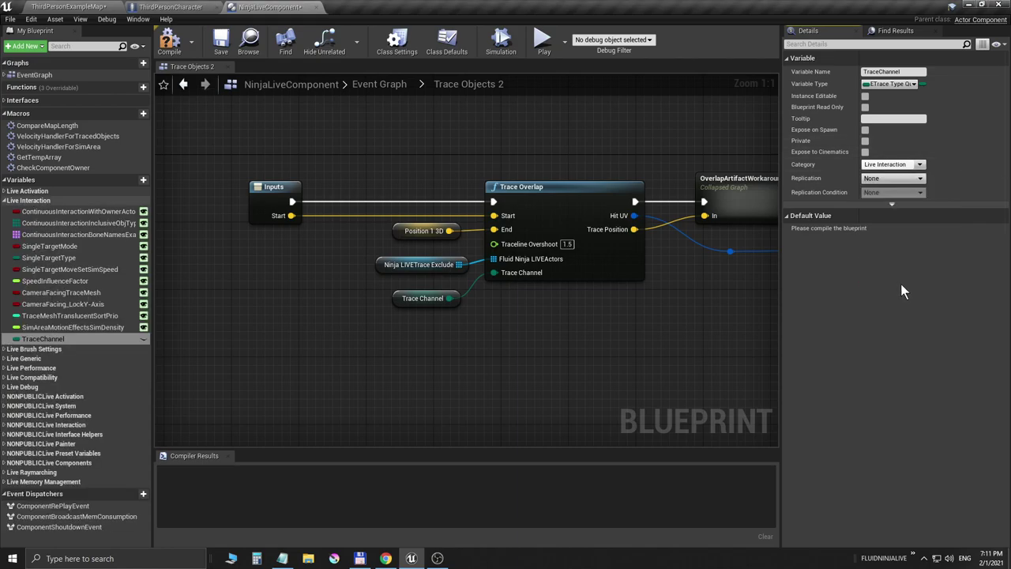
left_click(143, 339)
- Return to the Event Graph and open the TraceObjects1 collapsed graph in the LINETRACE section
left_click(380, 85)
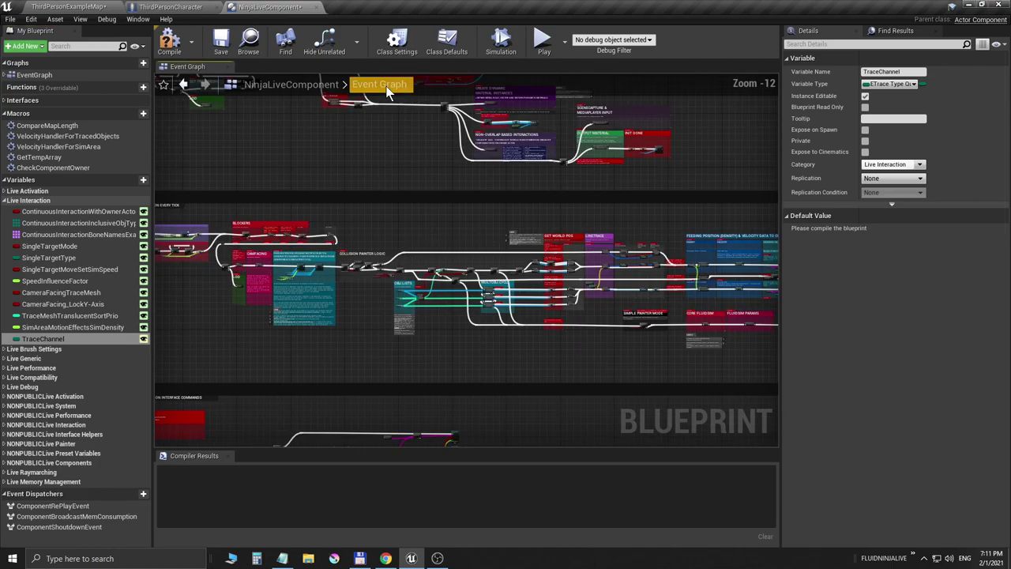
scroll(589, 297, "up", 6)
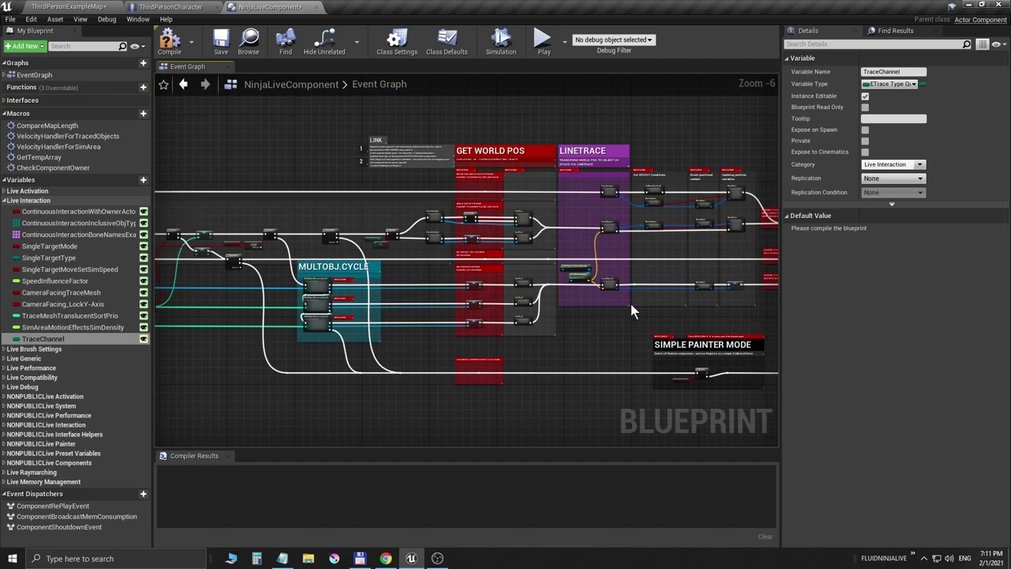
scroll(629, 310, "up", 7)
right_click_drag(618, 297, 543, 351)
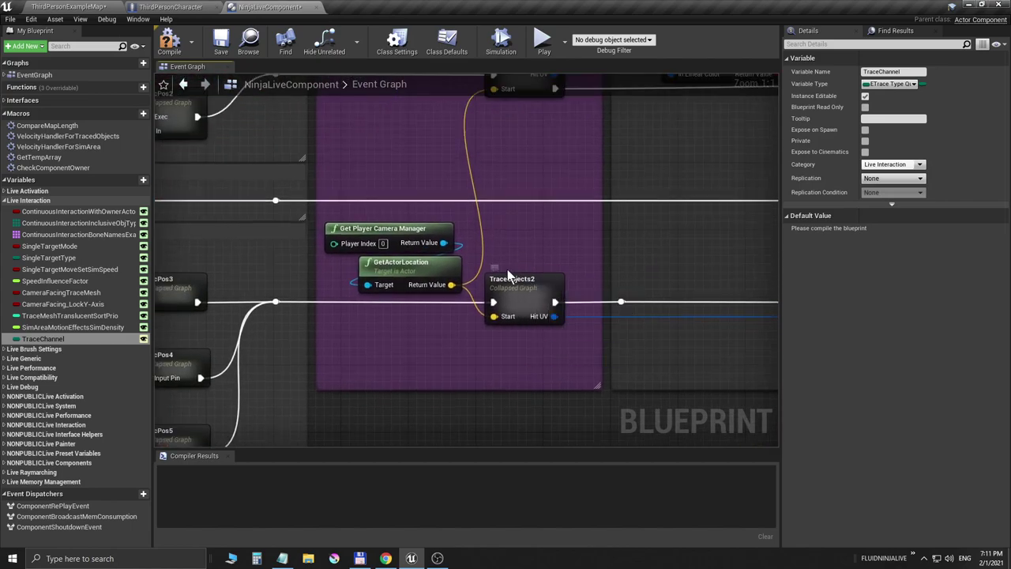
right_click_drag(527, 150, 509, 225)
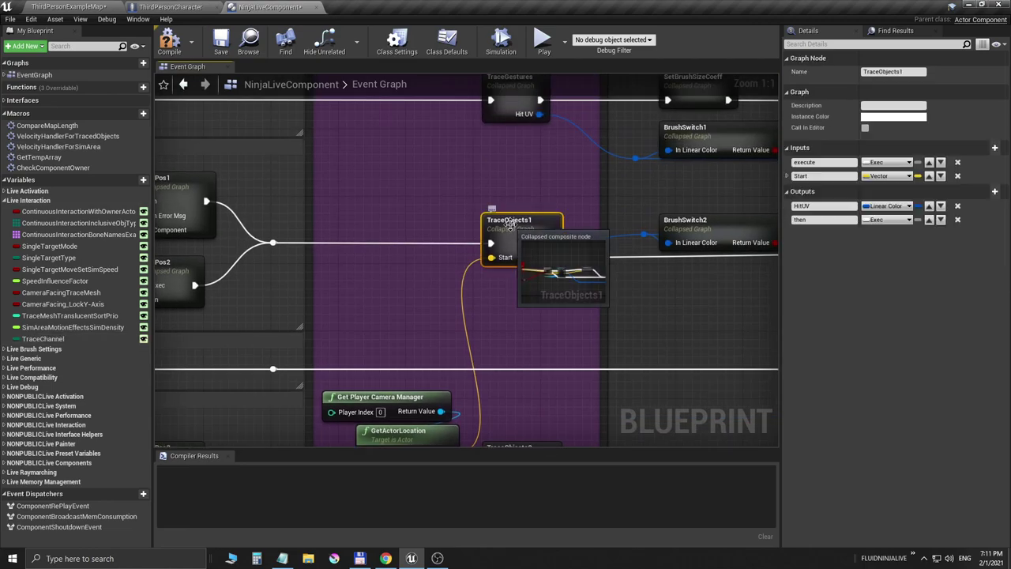
double_click(509, 225)
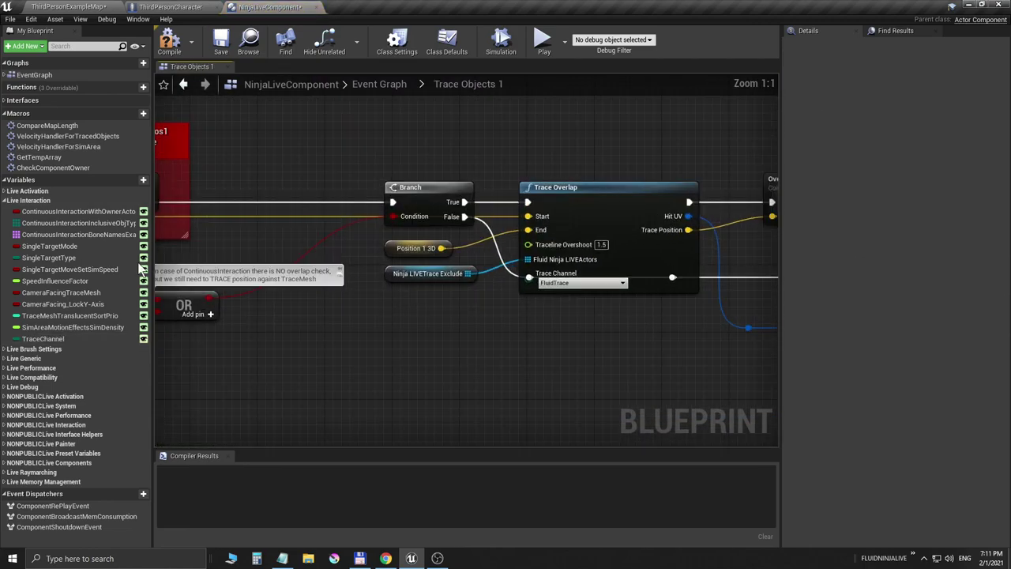
- Connect a TraceChannel getter to Trace Overlap's Trace Channel input in Trace Objects 1, and compile and save the component
mouse_move(55, 338)
left_mouse_down()
mouse_move(119, 349)
mouse_move(416, 319)
mouse_move(407, 316)
left_mouse_up()
left_click(439, 316)
left_click_drag(590, 190, 589, 198)
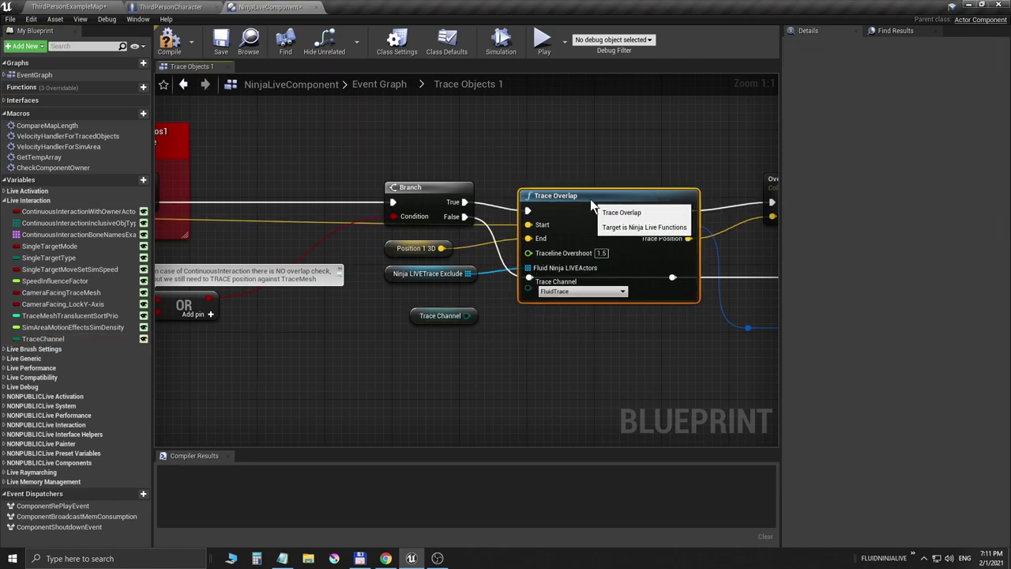
left_click_drag(467, 315, 527, 290)
left_click_drag(457, 318, 457, 309)
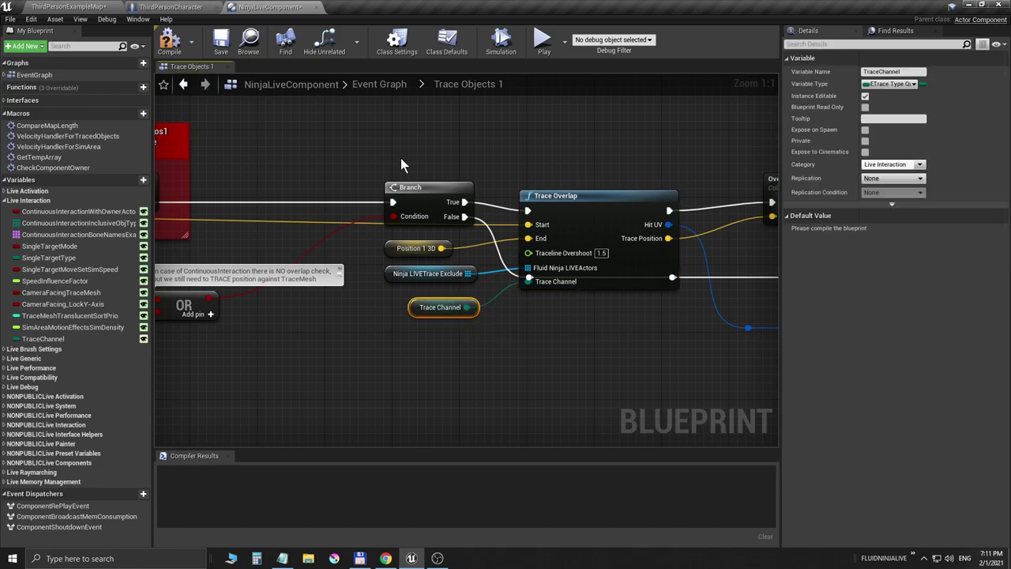
left_click(220, 43)
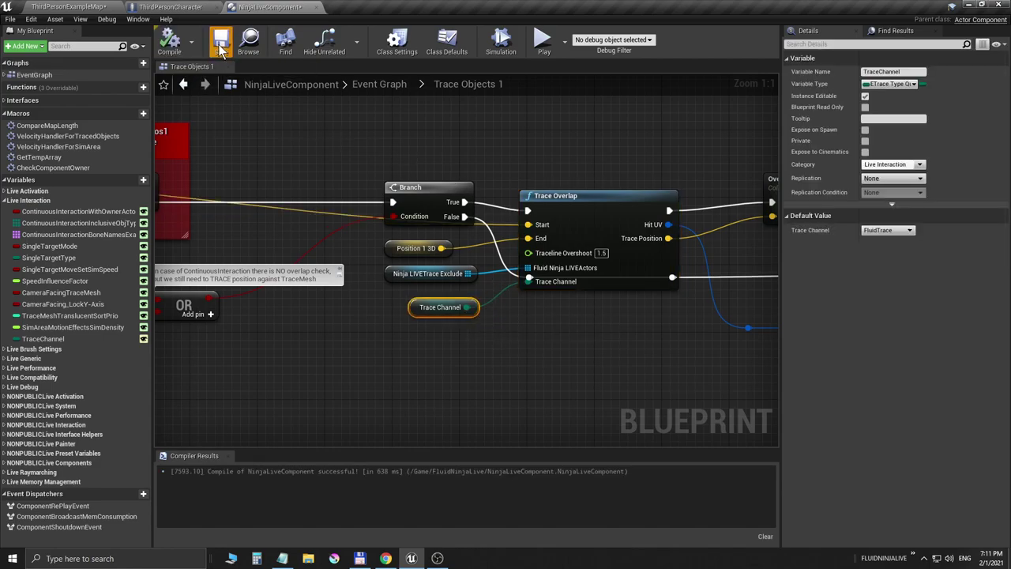
- Examine the Trace Mouse node inside the TraceGestures graph, and review the trace nodes in the Event Graph's LINETRACE section
left_click(380, 84)
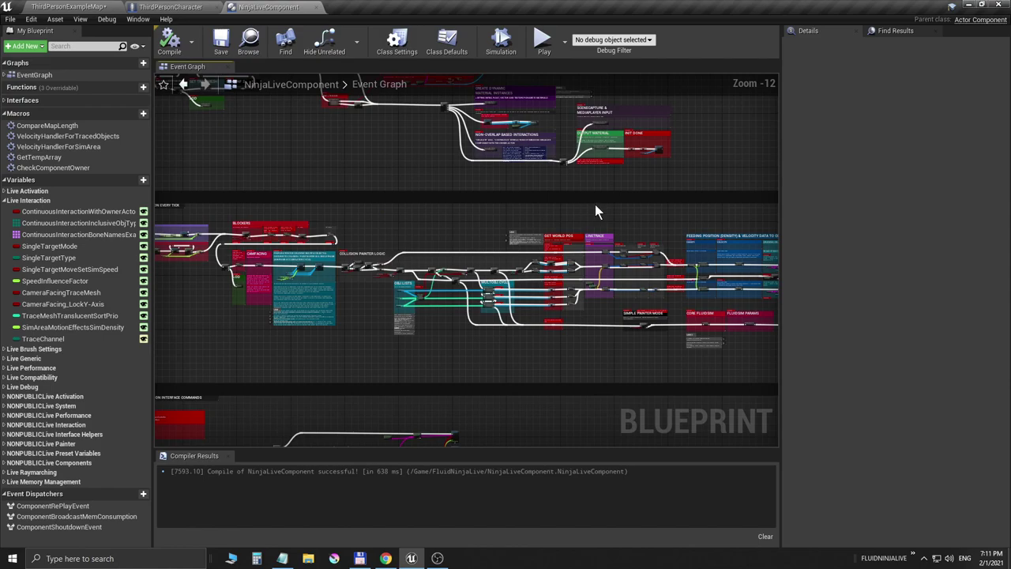
scroll(594, 212, "up", 11)
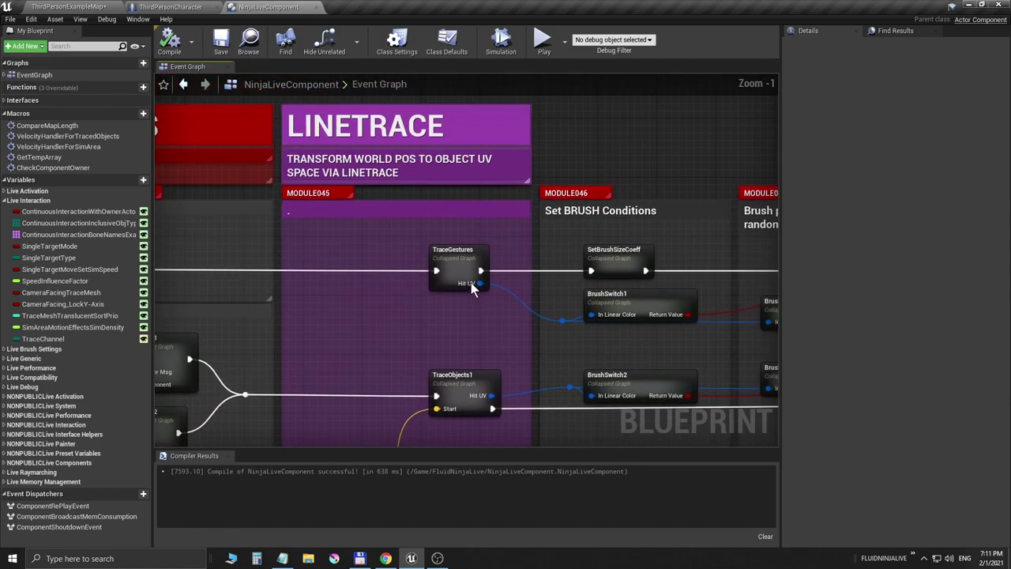
double_click(470, 254)
mouse_move(409, 282)
right_mouse_down()
mouse_move(532, 292)
mouse_move(510, 287)
right_mouse_up()
scroll(622, 284, "up", 4)
right_click_drag(663, 266, 570, 277)
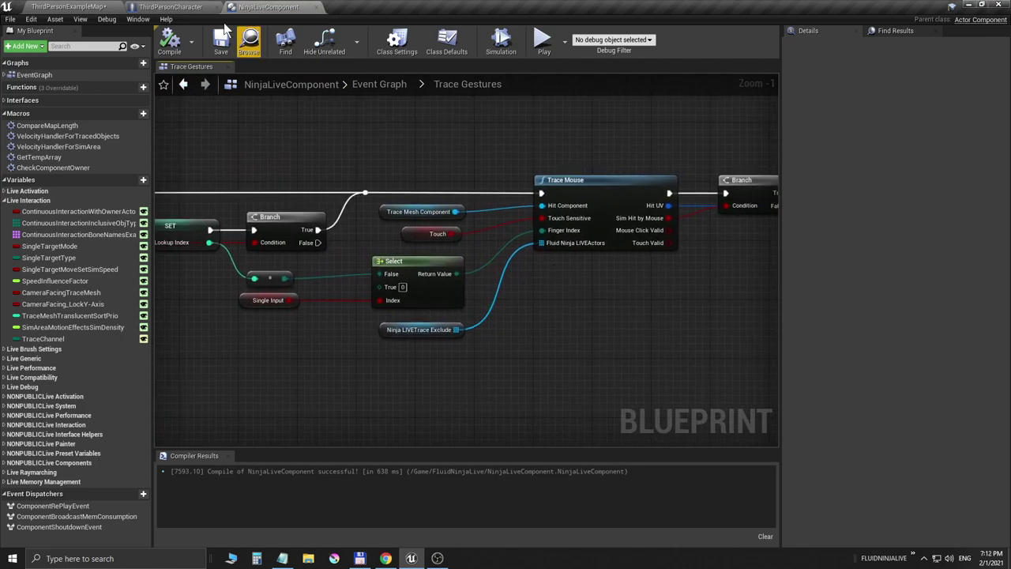
left_click(381, 87)
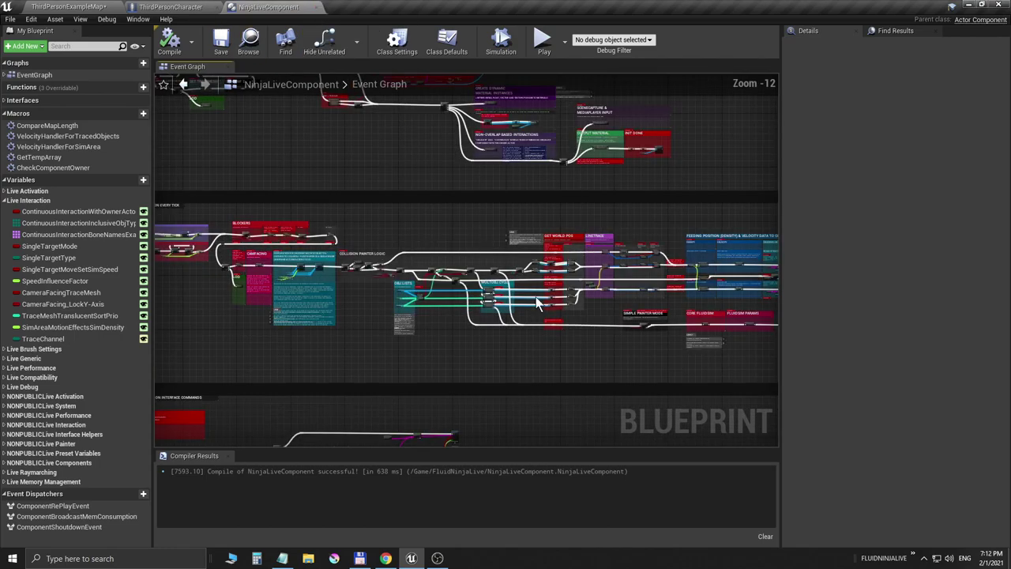
scroll(544, 292, "up", 12)
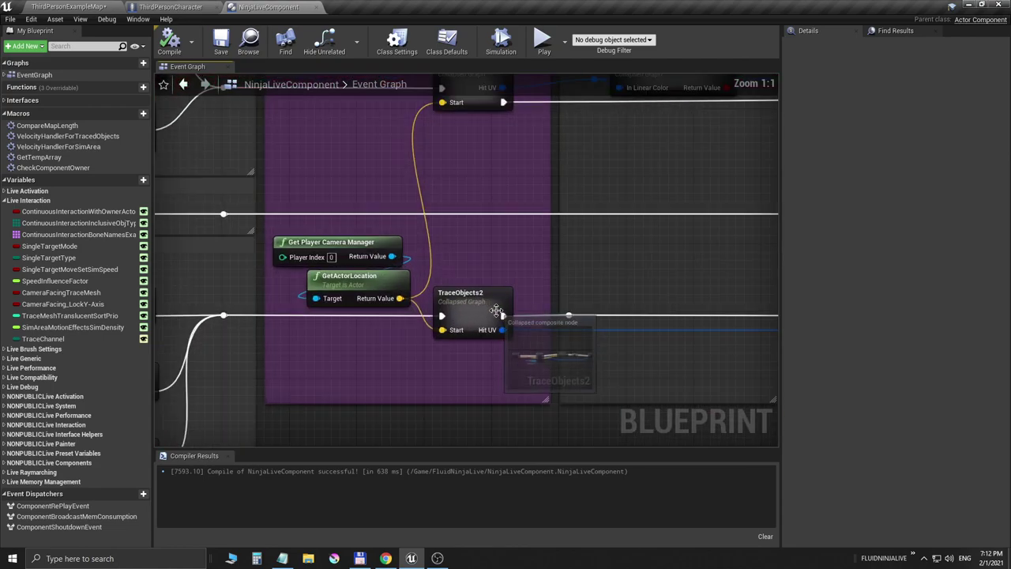
scroll(483, 278, "down", 3)
right_click_drag(483, 278, 509, 388)
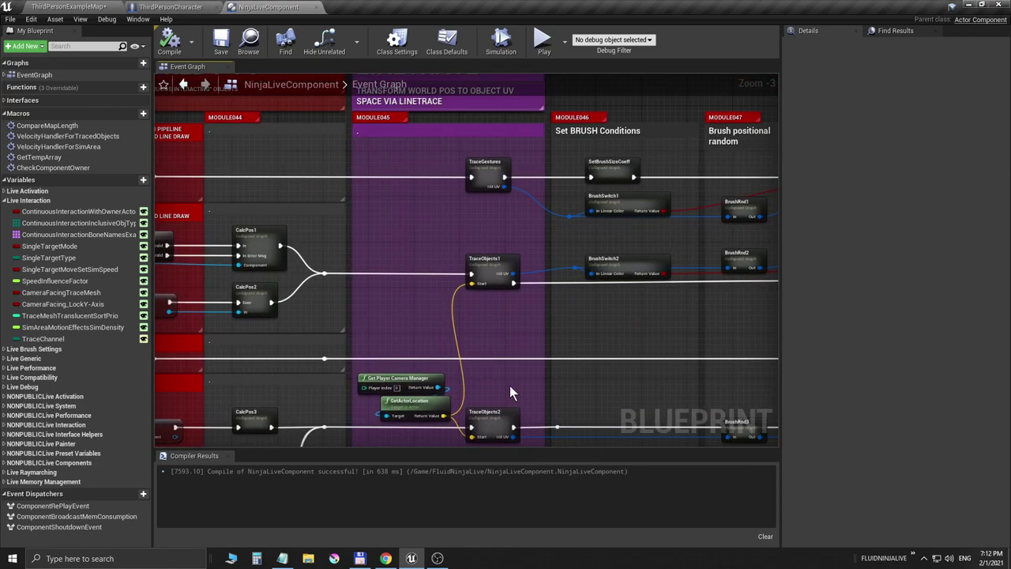
right_click_drag(510, 386, 505, 358)
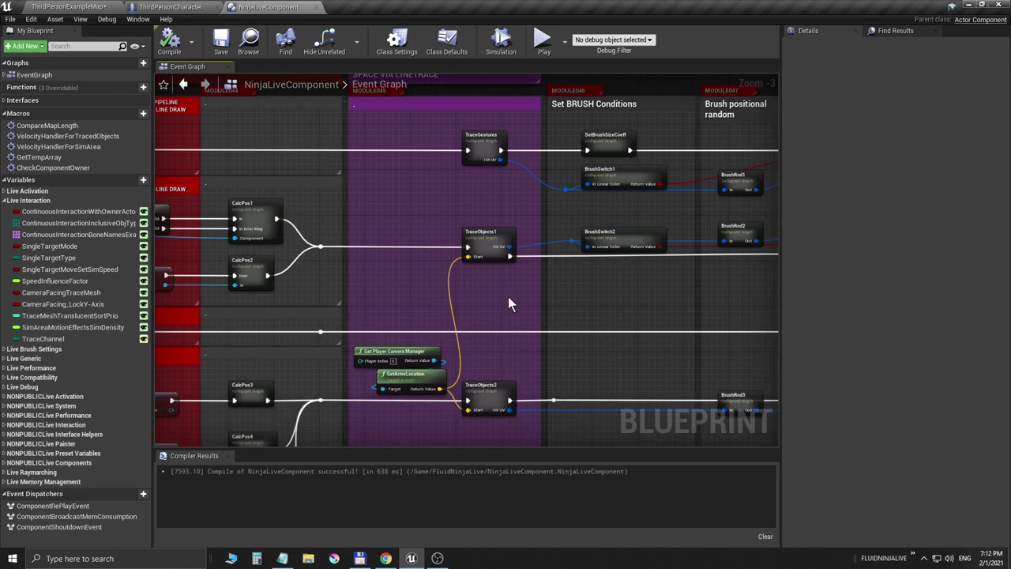
- Locate the SET TRACEMESH module in the Event Graph's PRECALC block and open its Set Trace Mesh Properties graph
scroll(505, 299, "down", 6)
right_click_drag(456, 295, 644, 342)
scroll(465, 257, "down", 3)
right_click_drag(357, 240, 619, 359)
scroll(498, 209, "up", 5)
right_click_drag(497, 210, 451, 290)
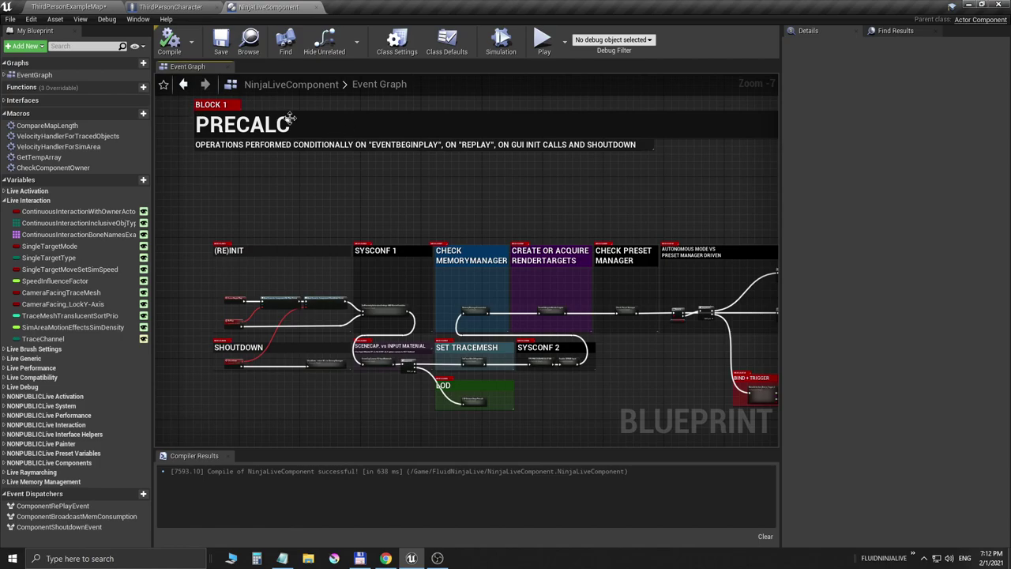
left_click(232, 105)
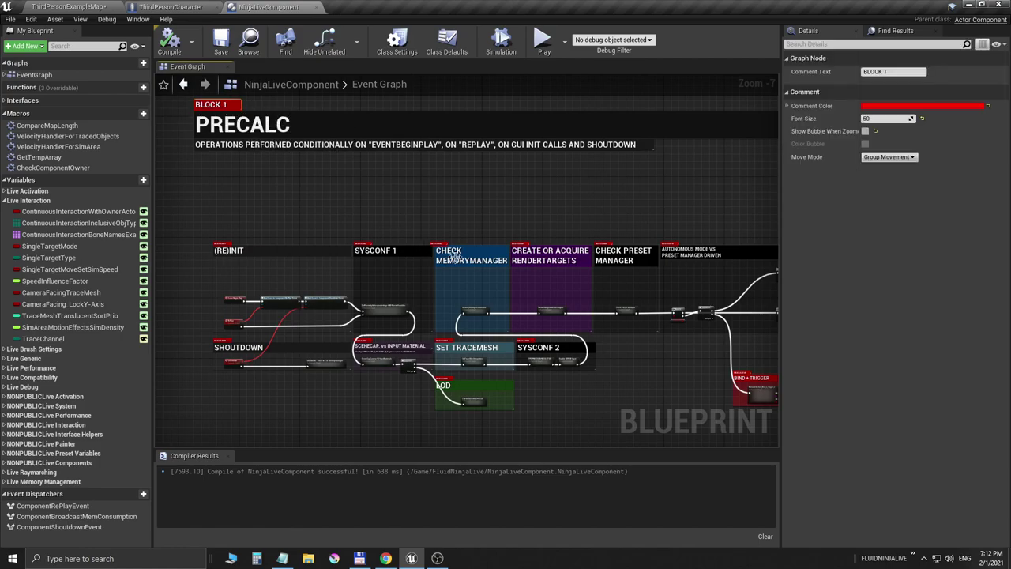
left_click(235, 127)
right_click_drag(497, 236, 439, 179)
scroll(397, 293, "up", 7)
double_click(465, 332)
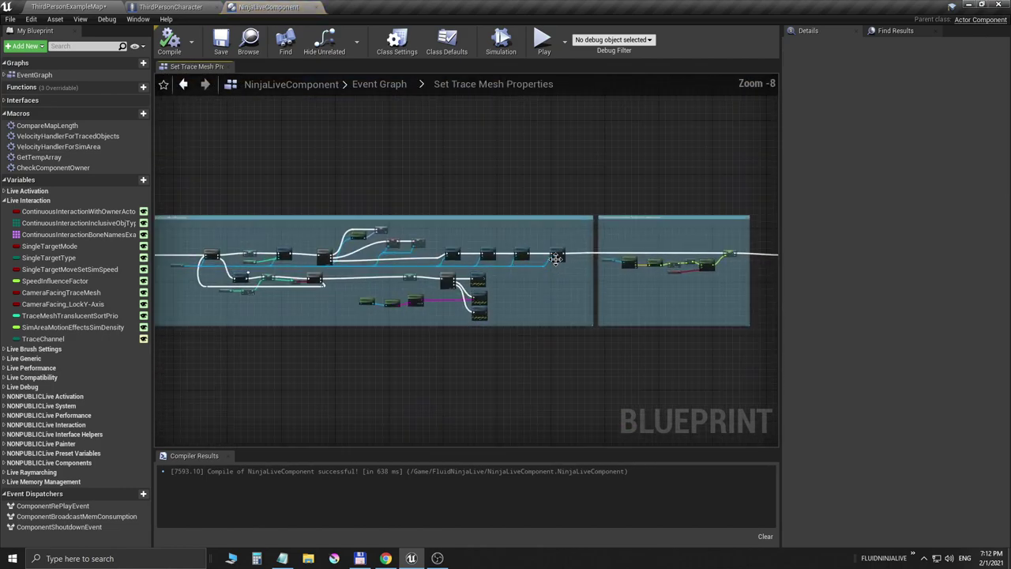
- Promote the Channel pin of Set Collision Response to Channel to a new variable, and place the variable's node below the collision nodes
scroll(555, 259, "up", 9)
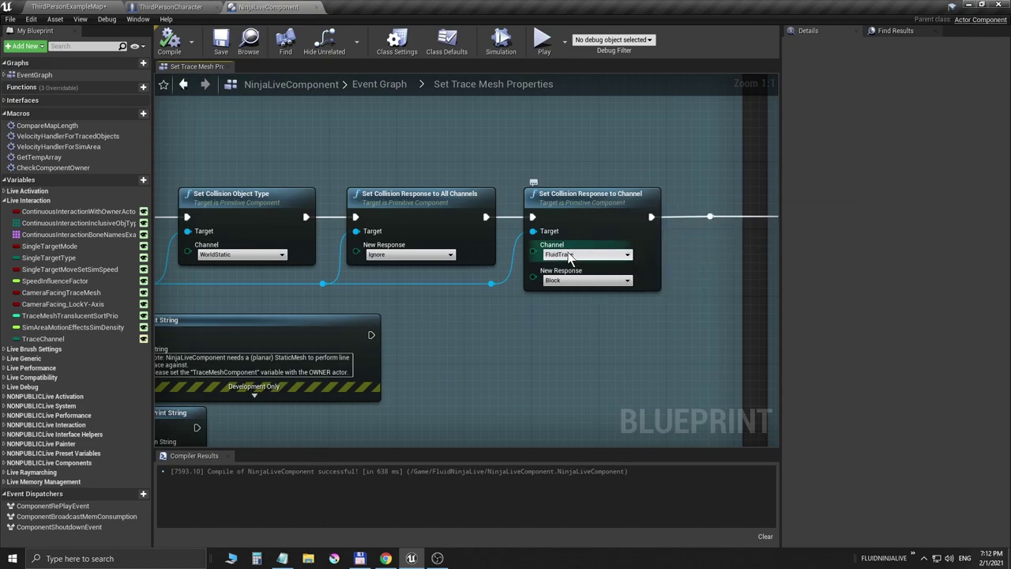
right_click_drag(565, 323, 565, 271)
left_click_drag(537, 201, 482, 249)
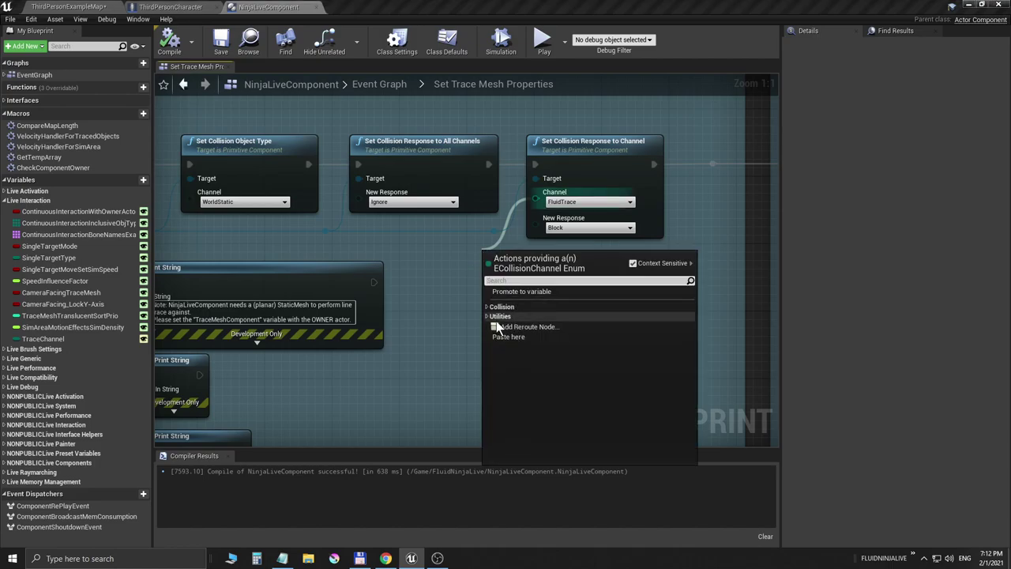
left_click(516, 291)
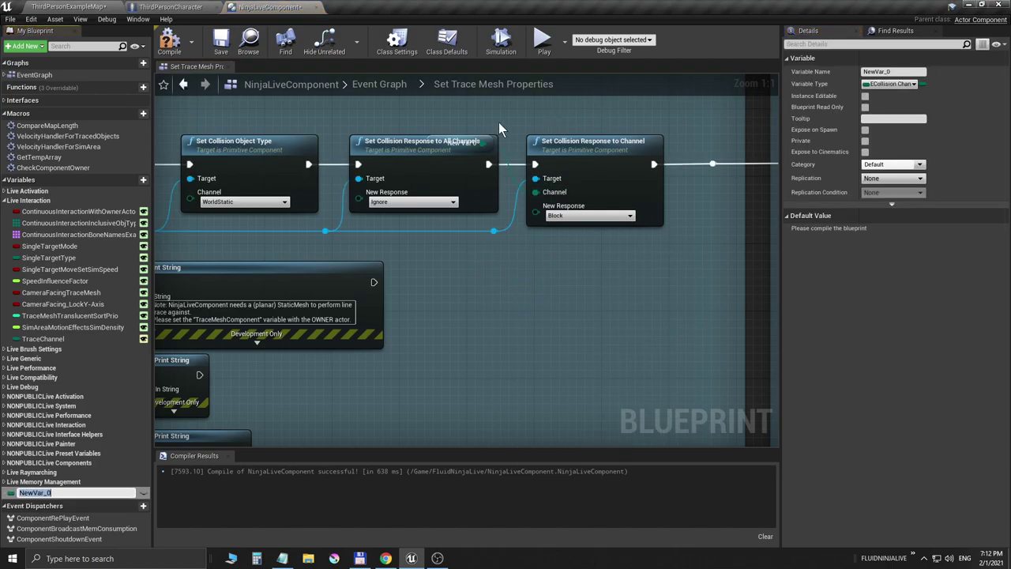
left_click_drag(491, 141, 493, 259)
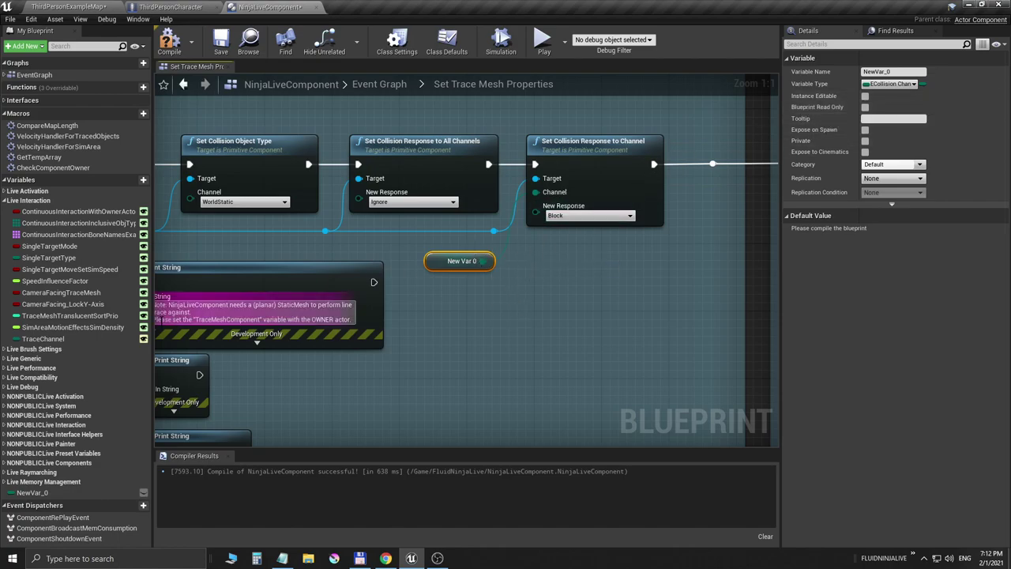
- Add a TraceChannel getter, try wiring it to Set Collision Response to Channel's Channel input, and delete the conversion node
left_click_drag(43, 338, 423, 286)
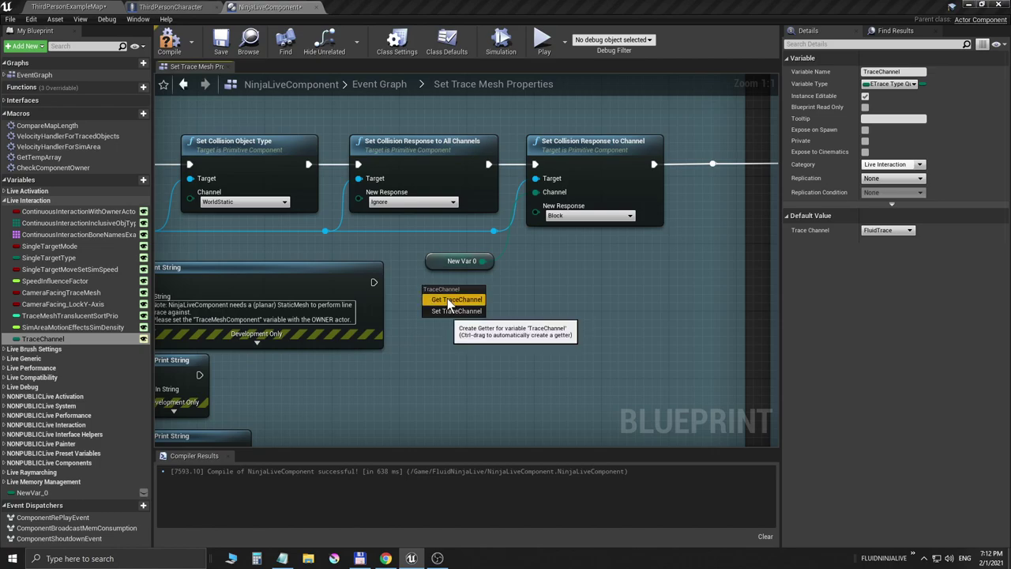
left_click(450, 300)
mouse_move(484, 296)
left_mouse_down()
mouse_move(535, 192)
mouse_move(548, 298)
left_mouse_up()
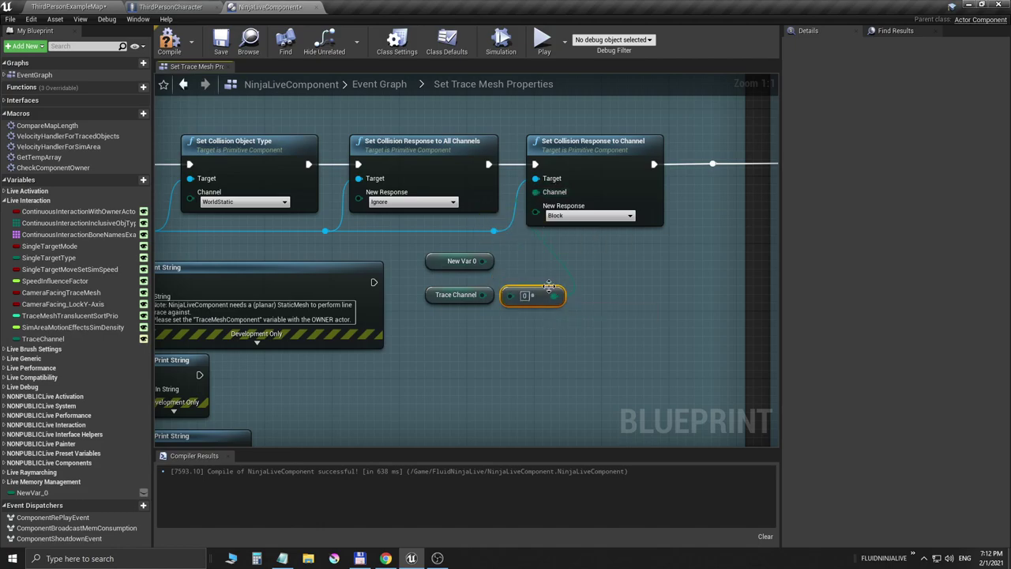
key("Delete")
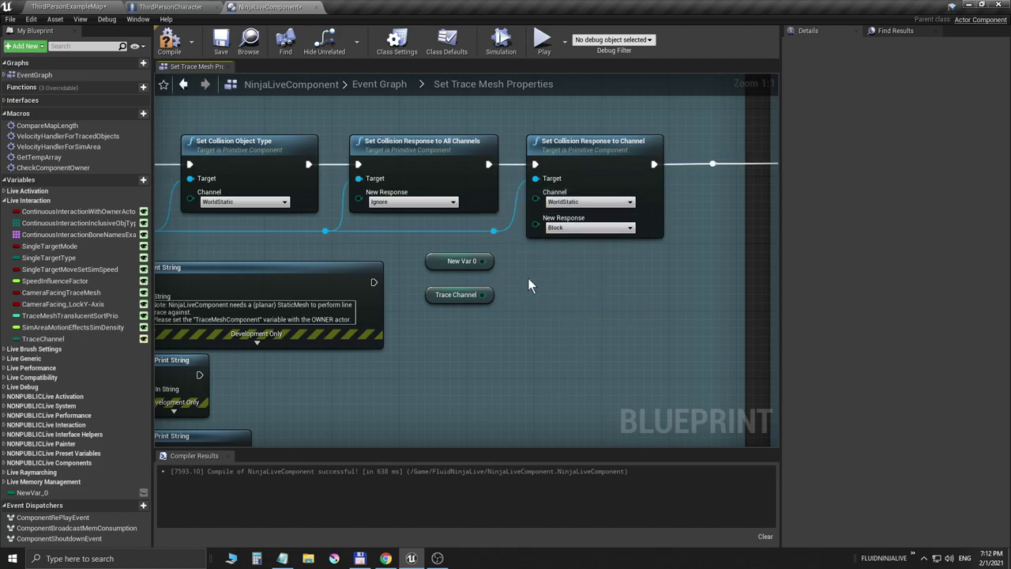
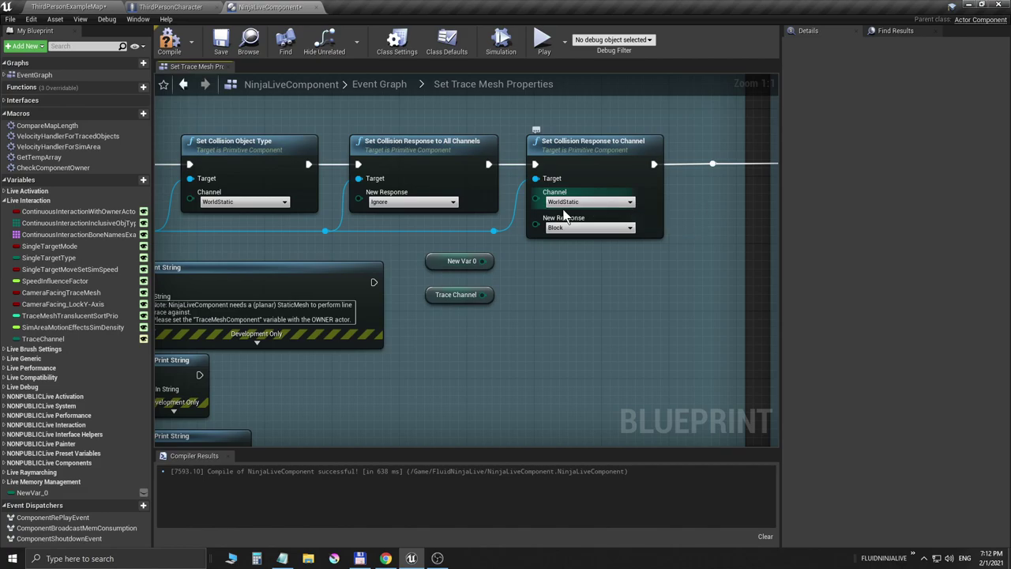
left_click(481, 295)
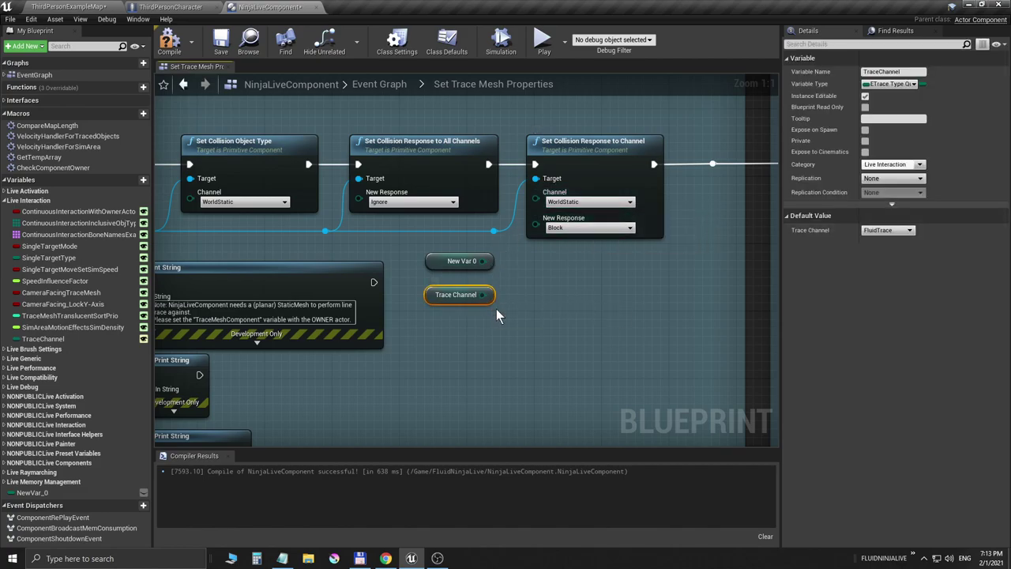
- Delete the Trace Channel getter from the graph and rename the NewVar_0 variable to ObjectChannel
key("Delete")
left_click(604, 146)
right_click_drag(677, 135, 664, 152)
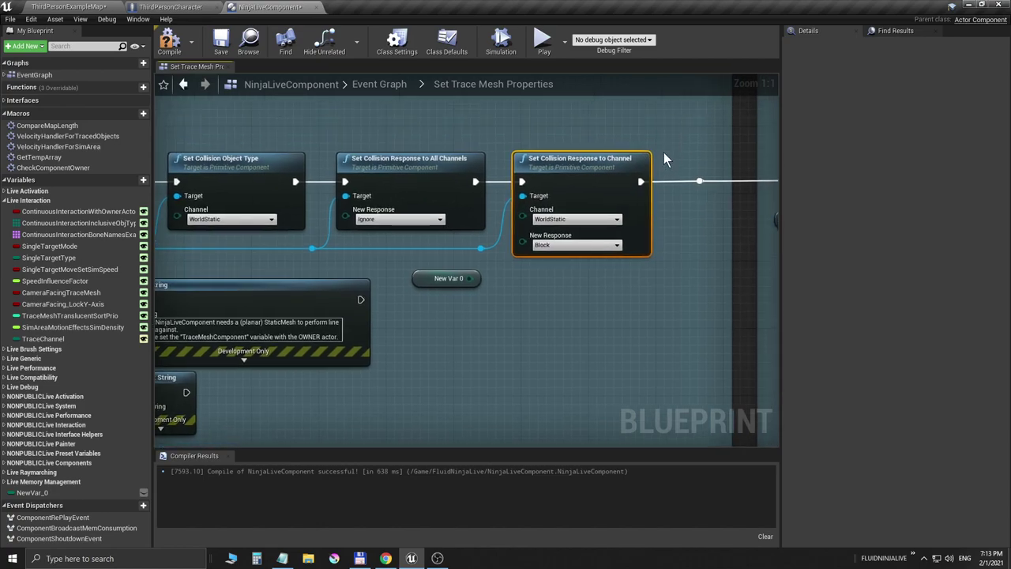
left_click(442, 280)
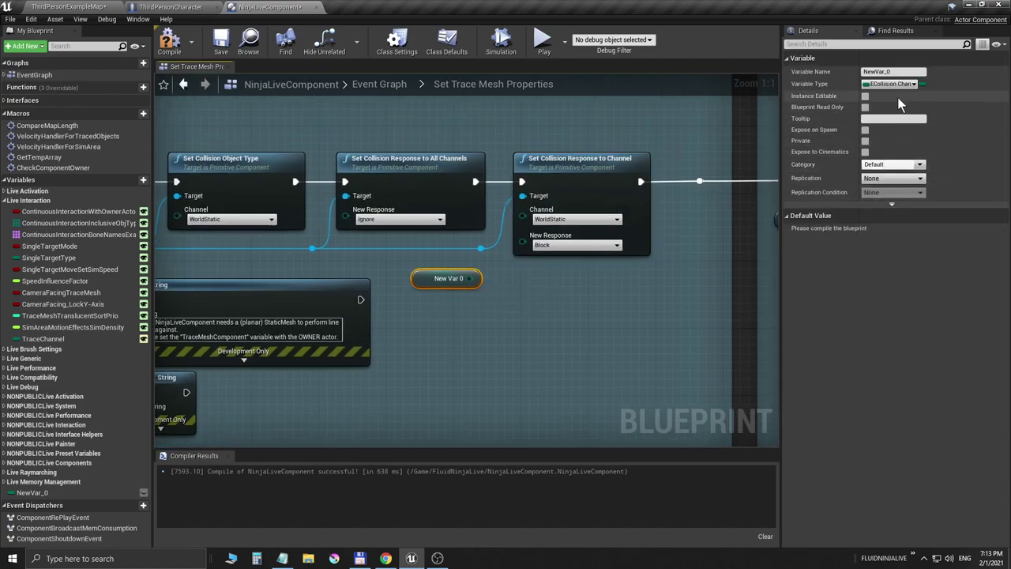
left_click(897, 72)
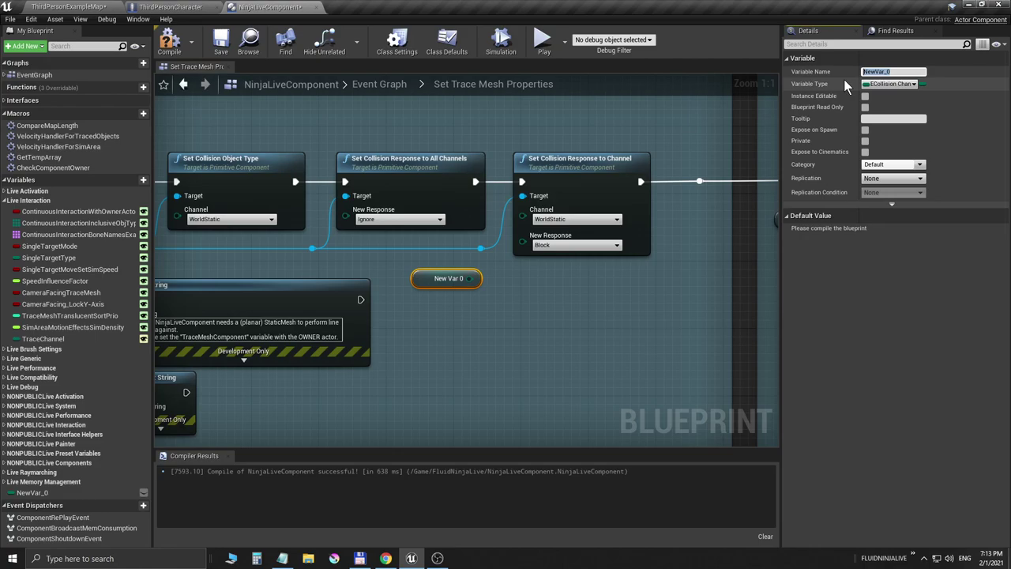
type("ObjectChannel")
key("Return")
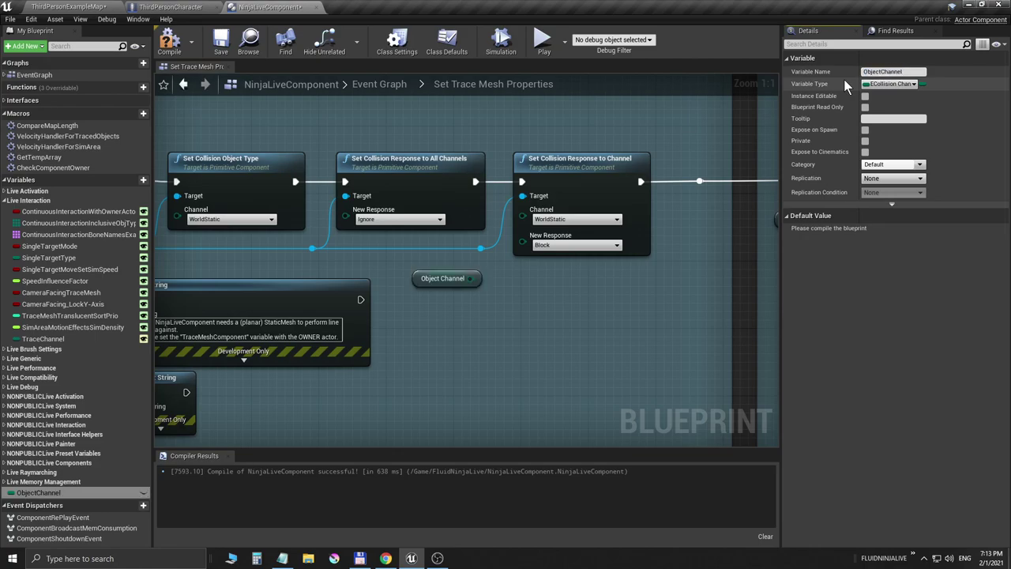
- Wire the Object Channel getter into Set Collision Response to Channel's Channel input, then compile and save the blueprint
left_click_drag(470, 278, 522, 218)
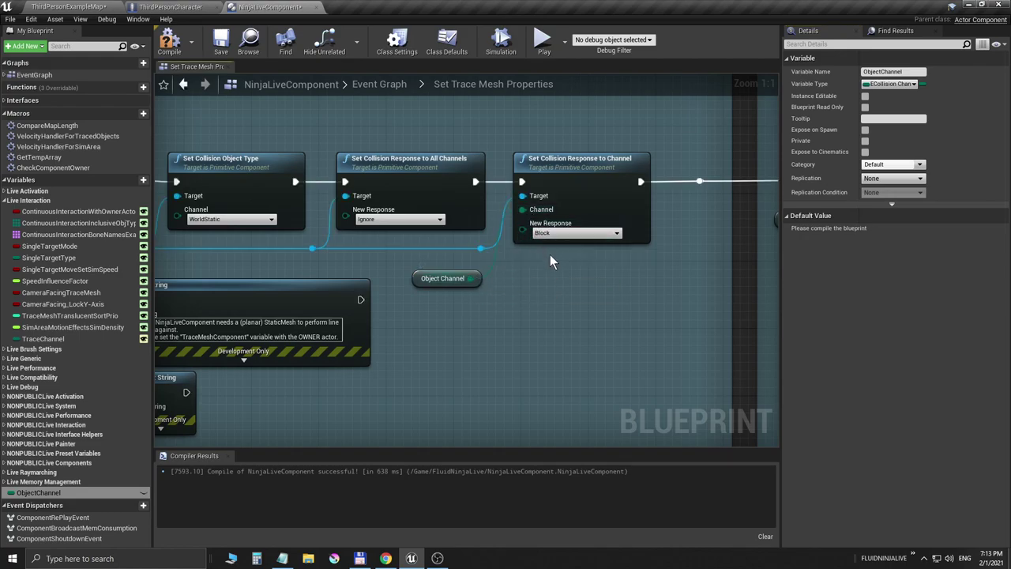
left_click(432, 285)
left_click(169, 44)
left_click(220, 46)
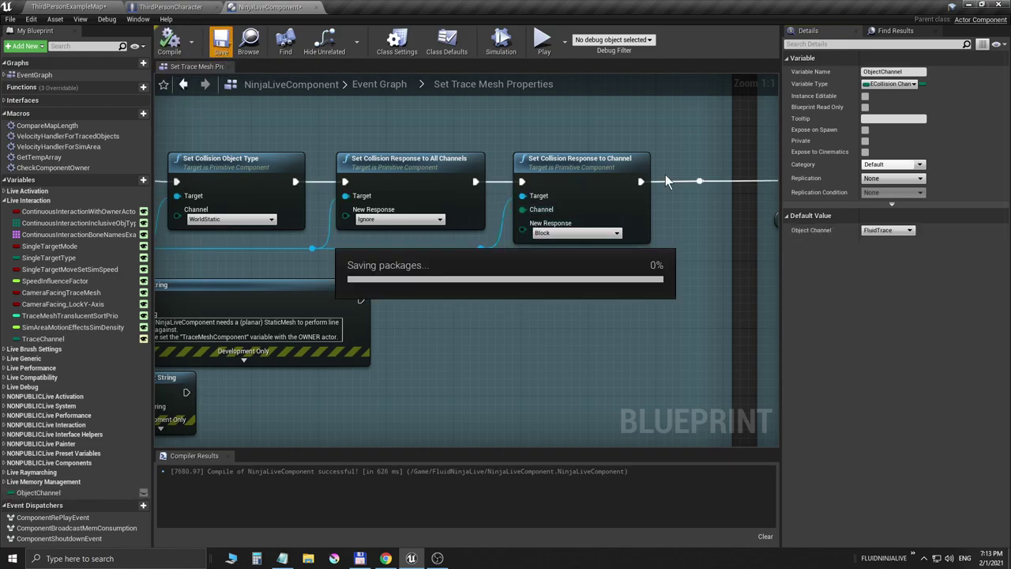
left_click(887, 230)
left_click(894, 239)
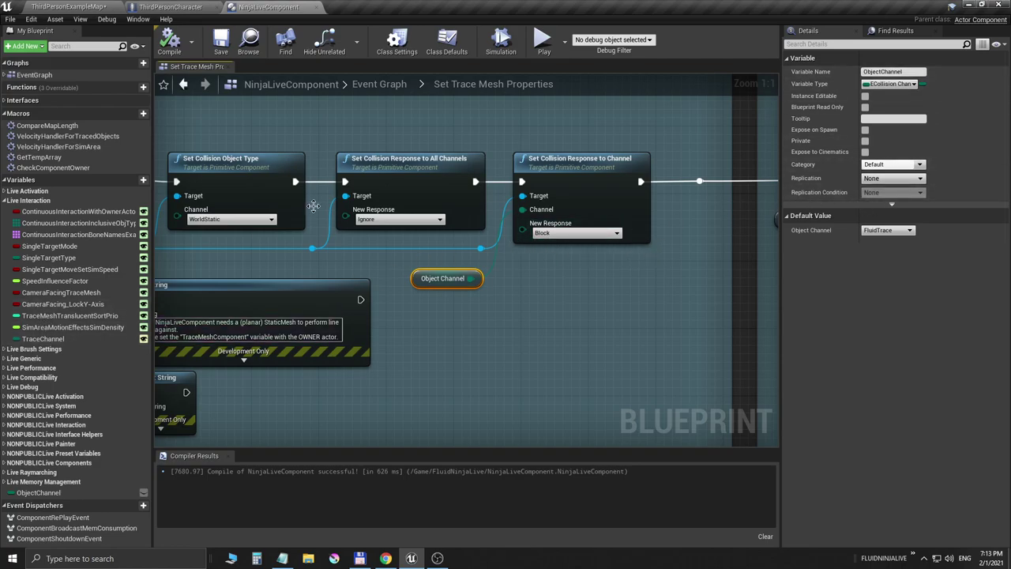
- Assign ObjectChannel to the Live Interaction category, make it instance editable, and save the blueprint
left_click(55, 495)
left_click(891, 164)
left_click(895, 283)
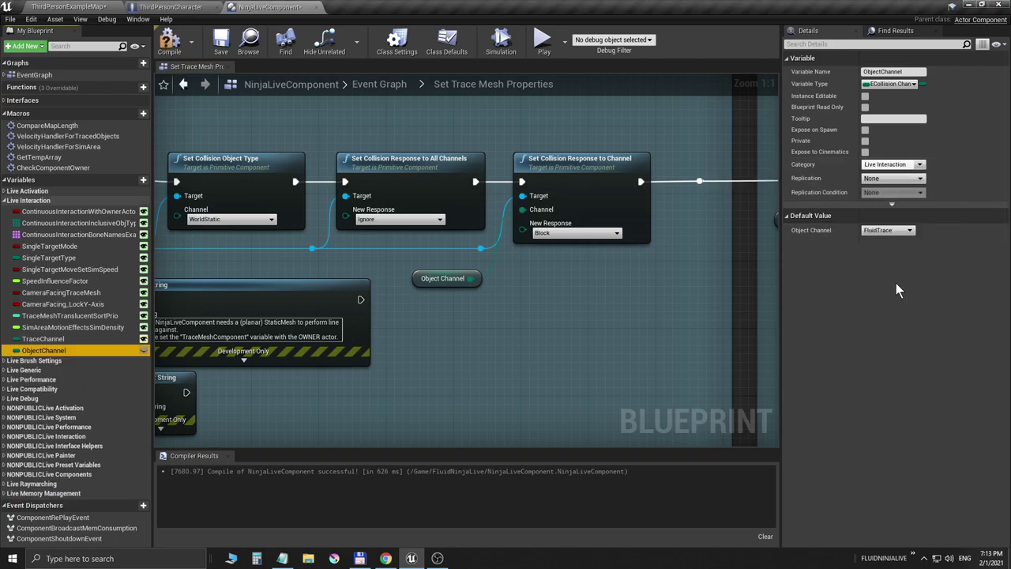
left_click(143, 349)
left_click(221, 45)
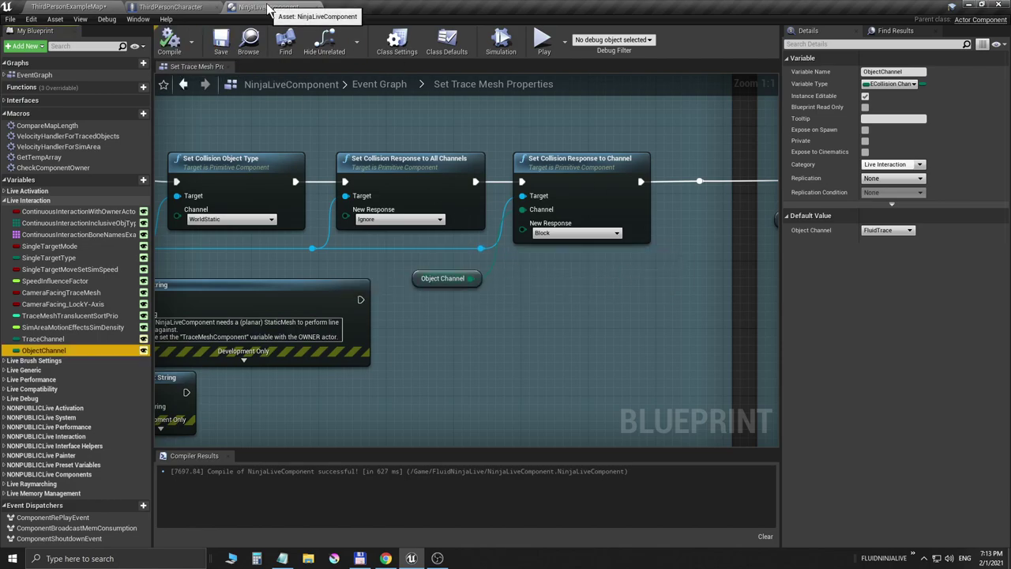
- Compare the types and default values of the TraceChannel and ObjectChannel variables, and review the collision response node that uses ObjectChannel
left_click(101, 340)
left_click(83, 350)
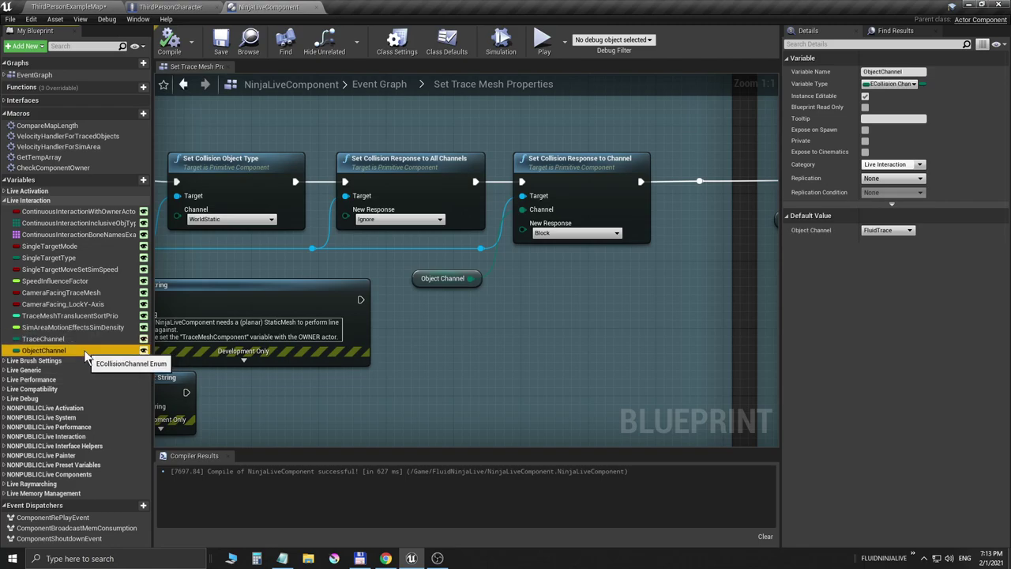
left_click(65, 339)
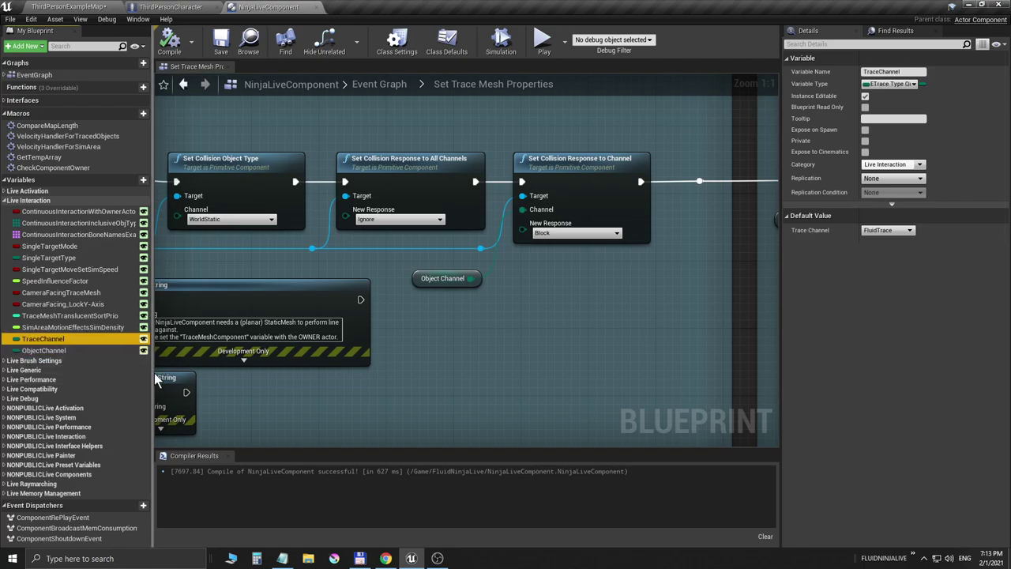
left_click(415, 280)
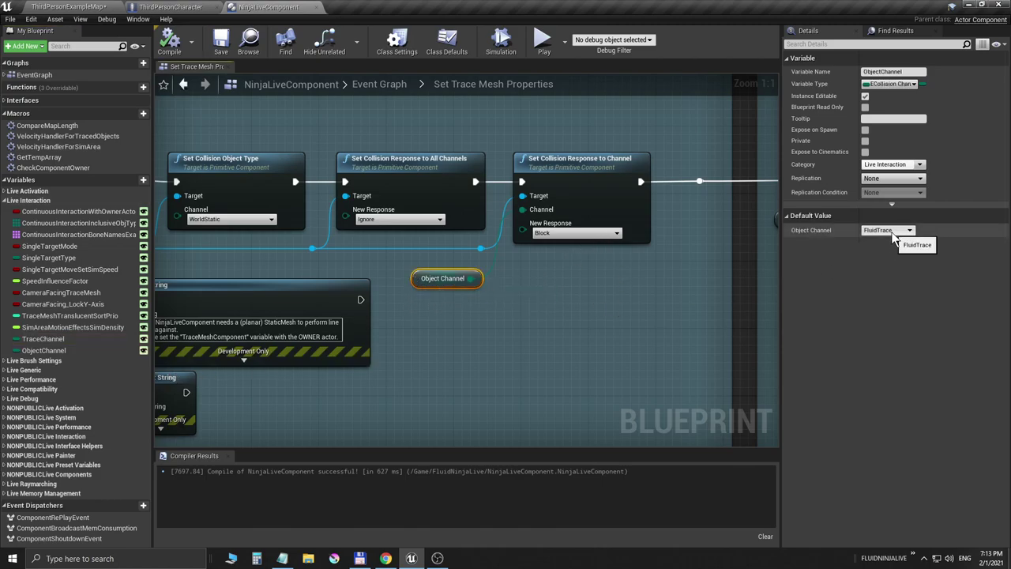
left_click(66, 349)
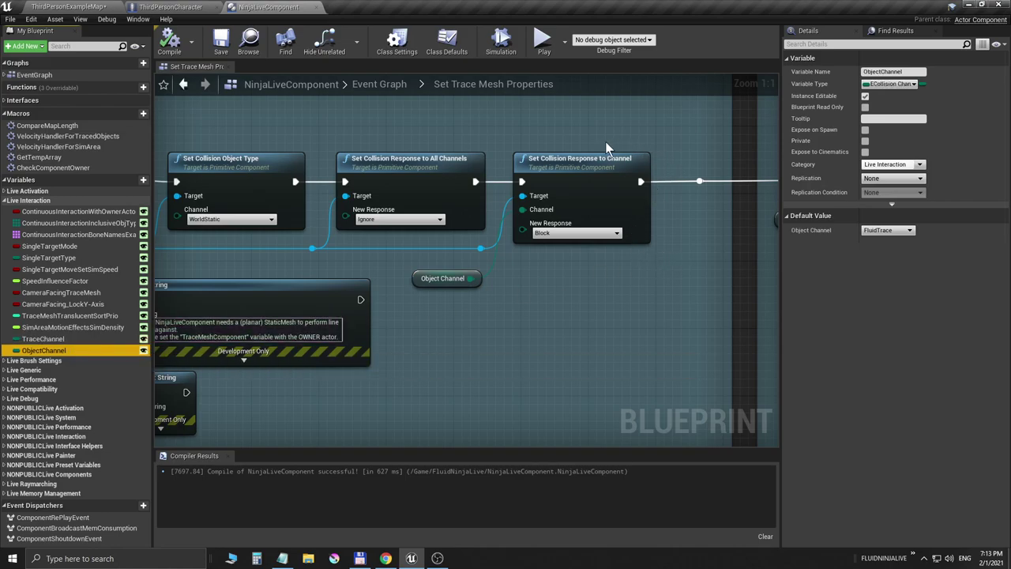
left_click(575, 162)
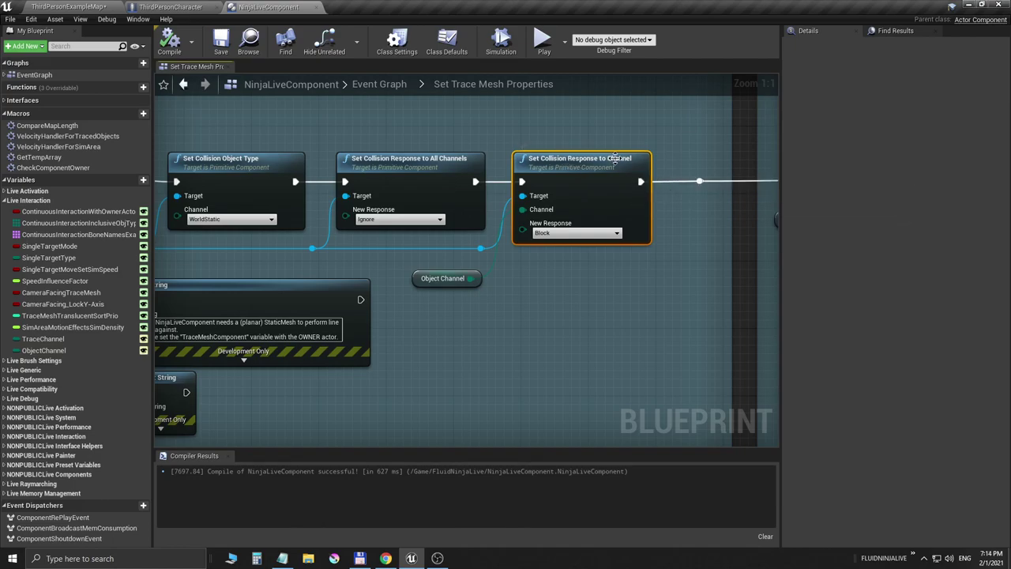
left_click(47, 350)
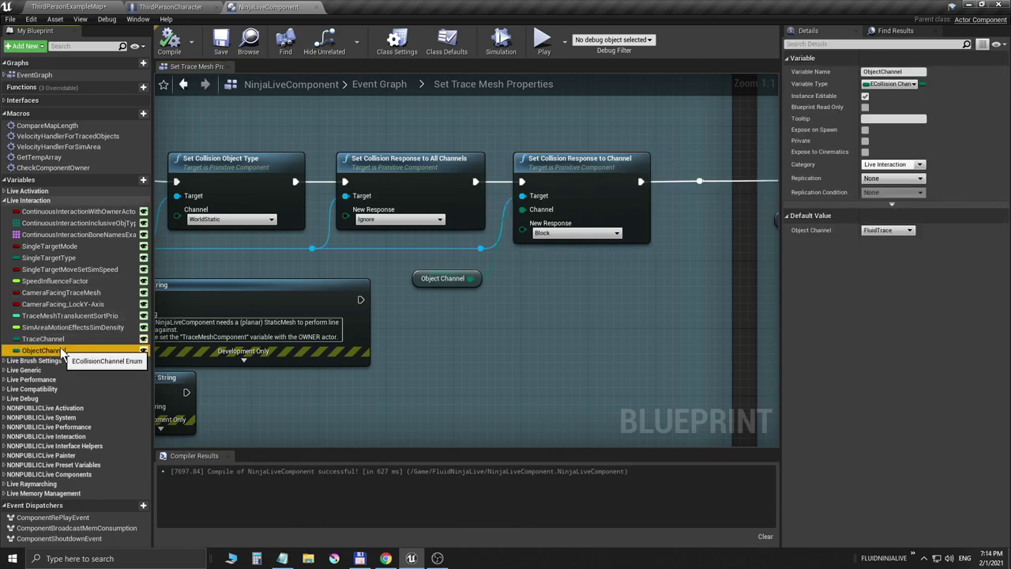
left_click(43, 339)
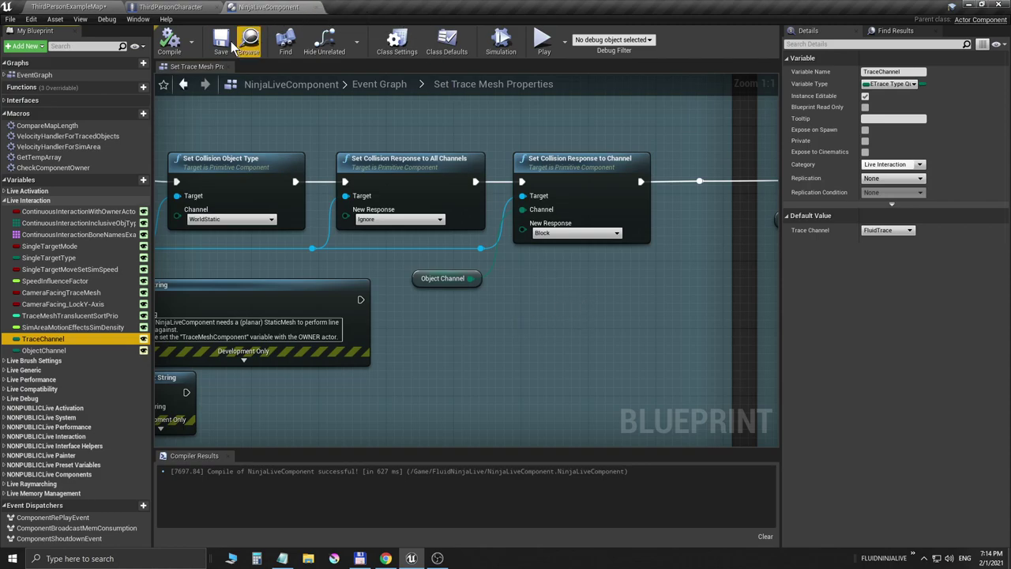
- Compile, save and close the NinjaLiveComponent blueprint, then save everything from the ThirdPersonExampleMap level
left_click(181, 45)
left_click(221, 43)
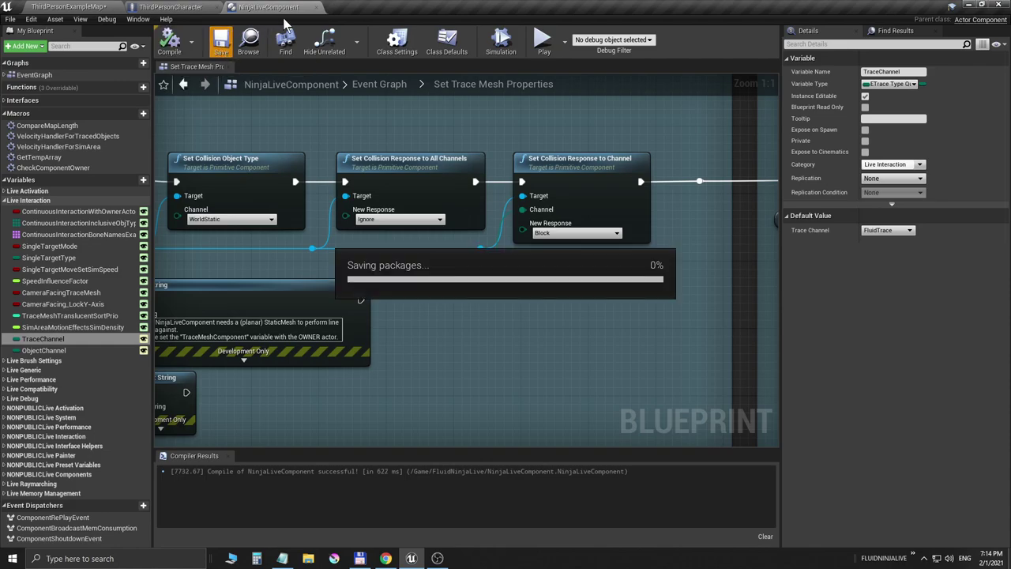
left_click(316, 8)
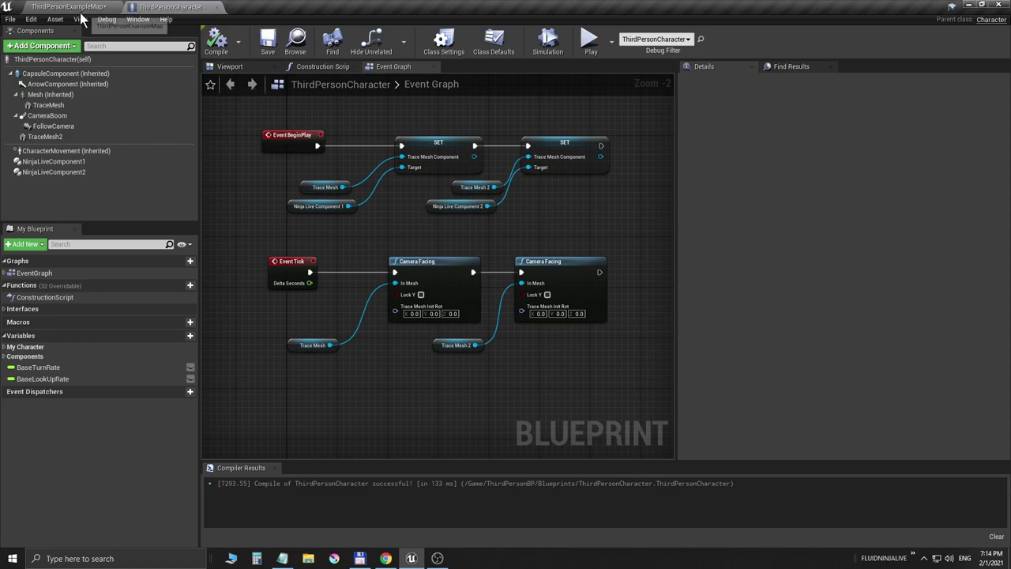
left_click(49, 9)
left_click(10, 19)
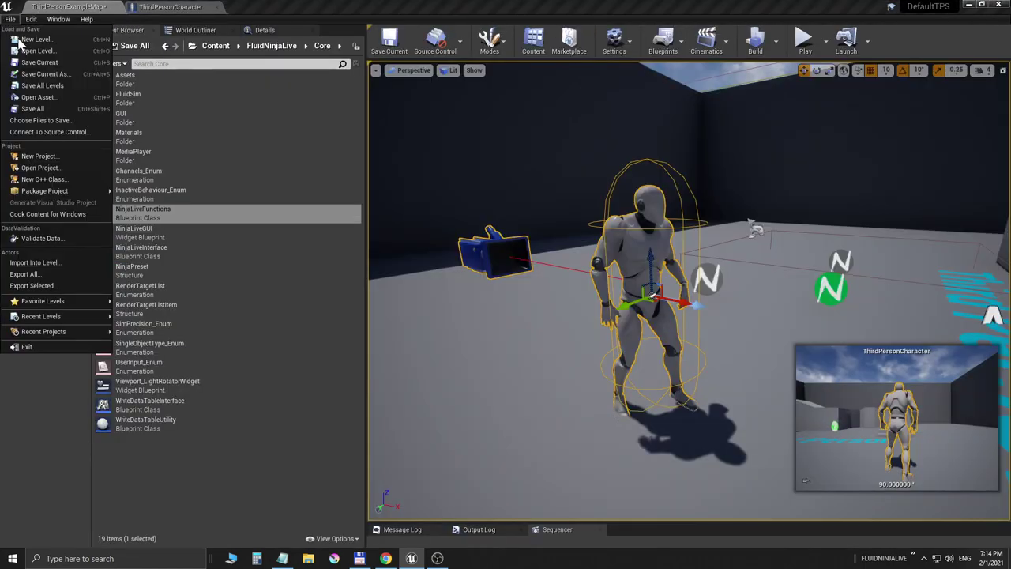
left_click(45, 106)
- Open the ThirdPersonCharacter blueprint and examine the Live Interaction trace and object channel settings of both NinjaLive components
left_click(162, 6)
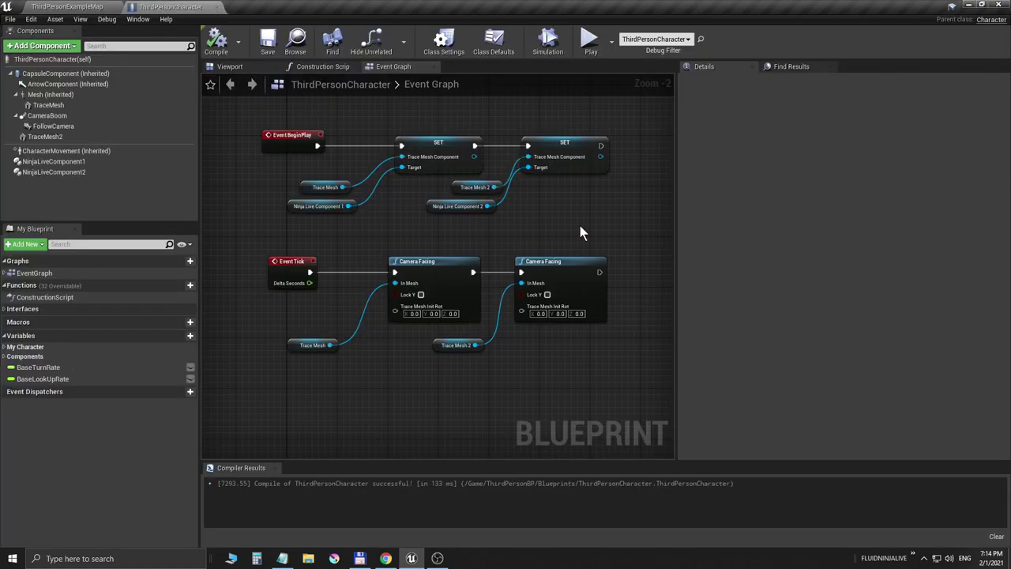
right_click_drag(512, 226, 522, 248)
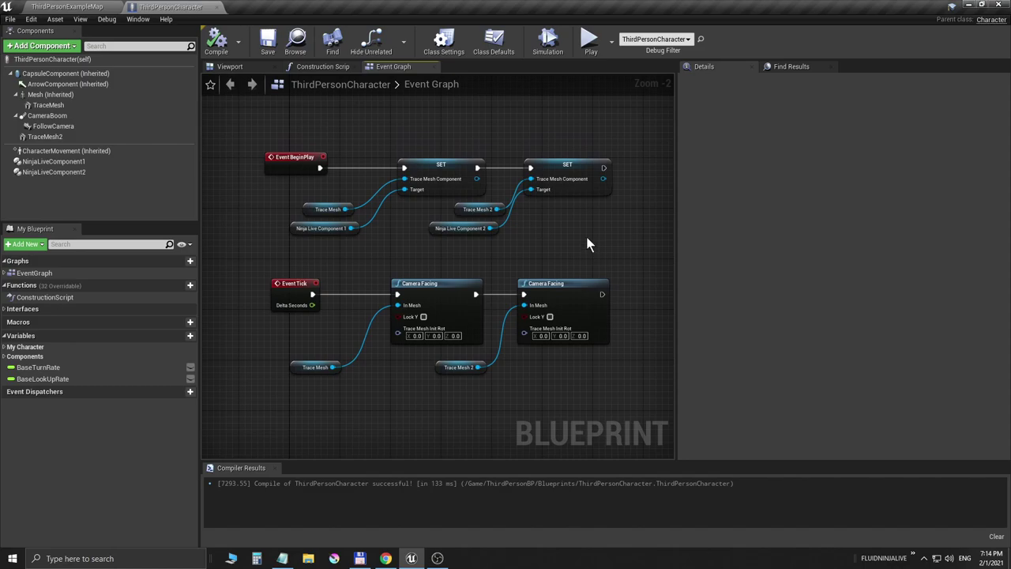
left_click(71, 170)
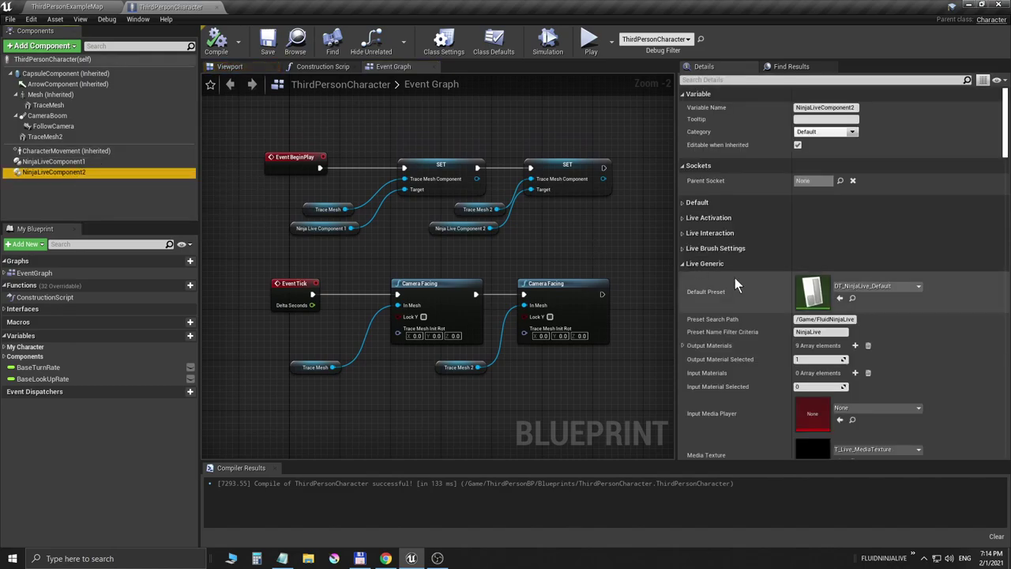
left_click(683, 267)
left_click(682, 235)
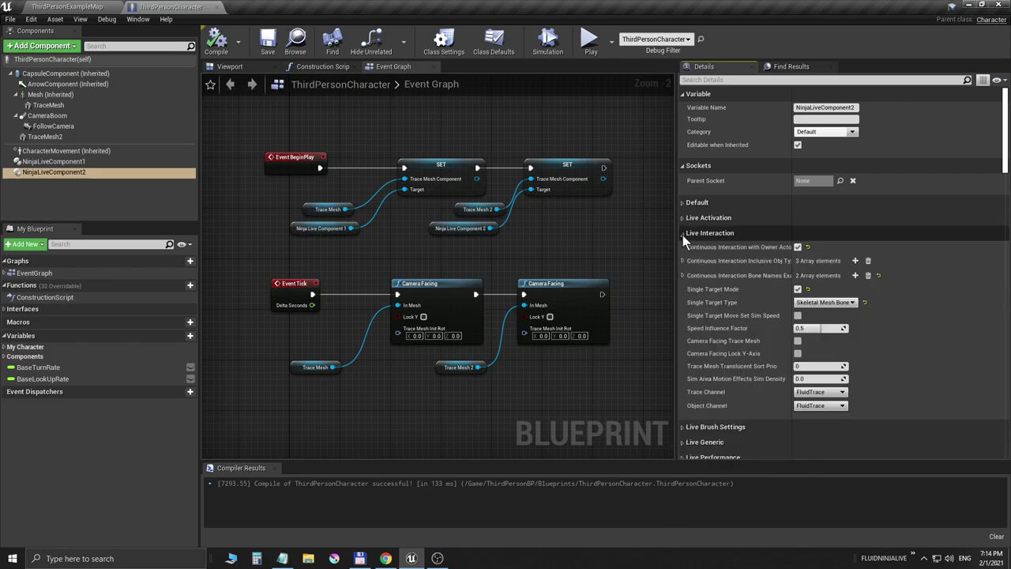
scroll(846, 293, "down", 2)
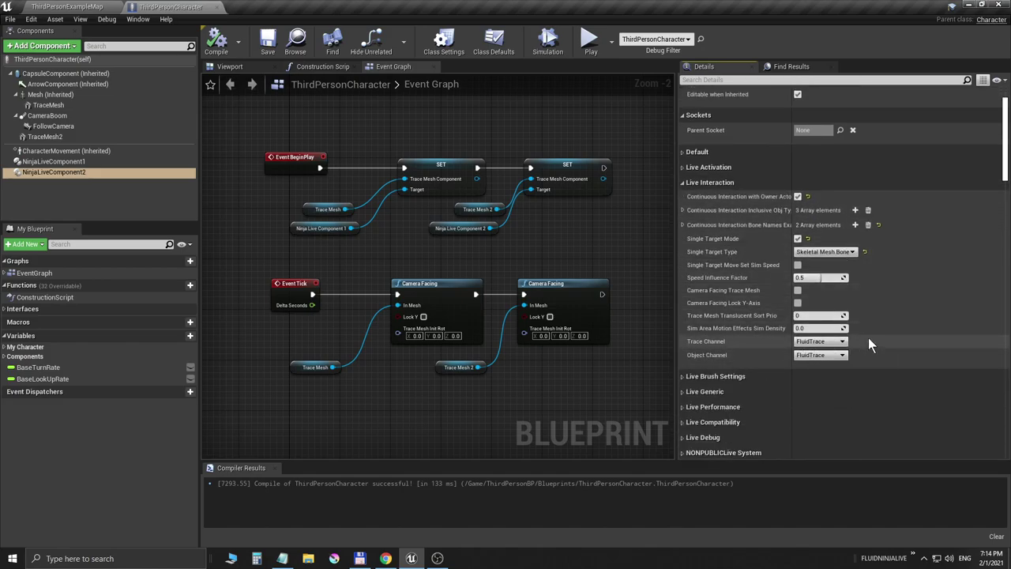
left_click(87, 161)
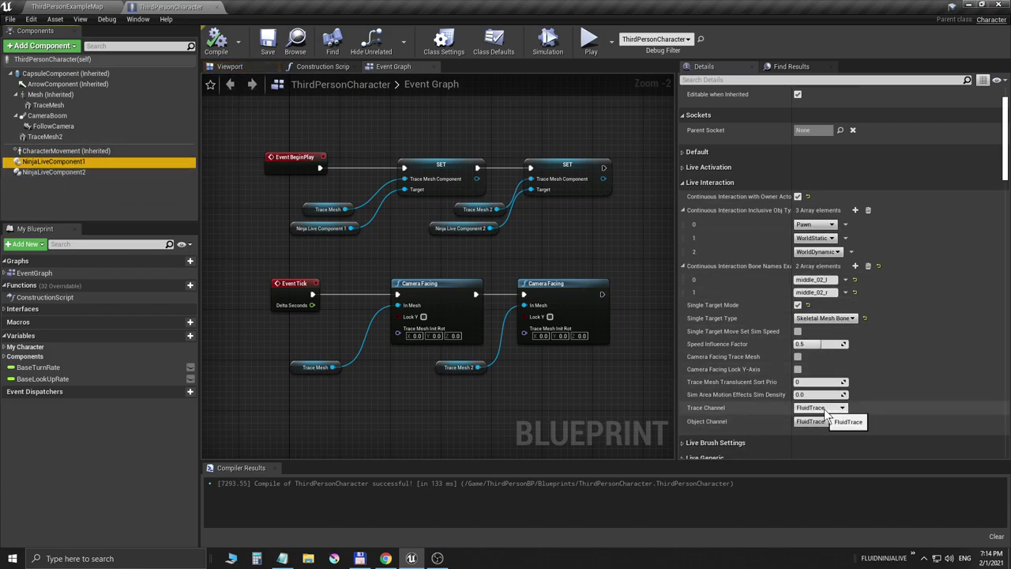
- Set both the Trace Channel and the Object Channel of NinjaLiveComponent2 to FluidTrace2
left_click(76, 173)
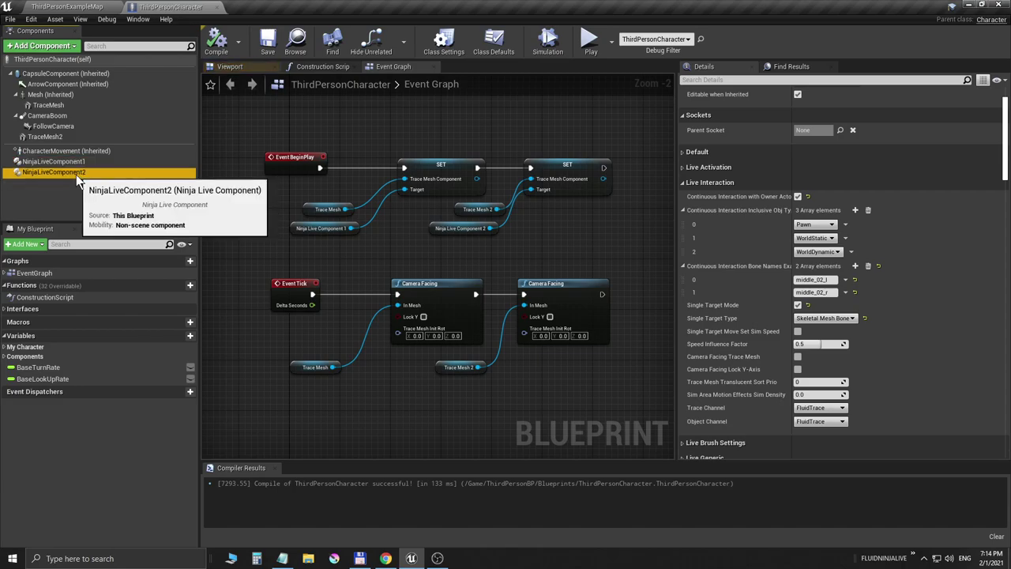
left_click(821, 407)
left_click(821, 436)
left_click(816, 421)
left_click(819, 488)
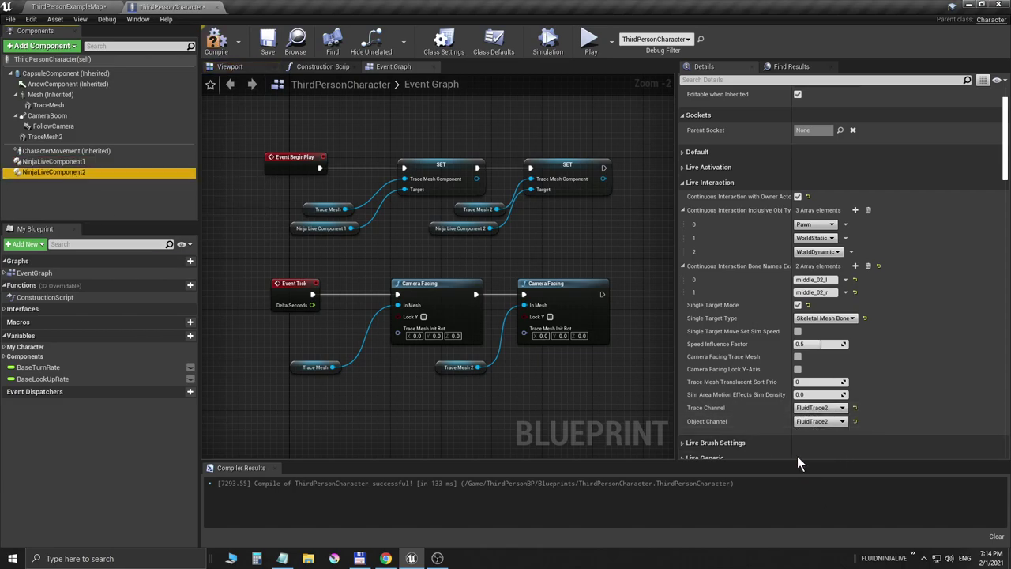
- Compile the ThirdPersonCharacter blueprint, return to the ThirdPersonExampleMap level and save everything
left_click(218, 45)
left_click(225, 46)
left_click(82, 6)
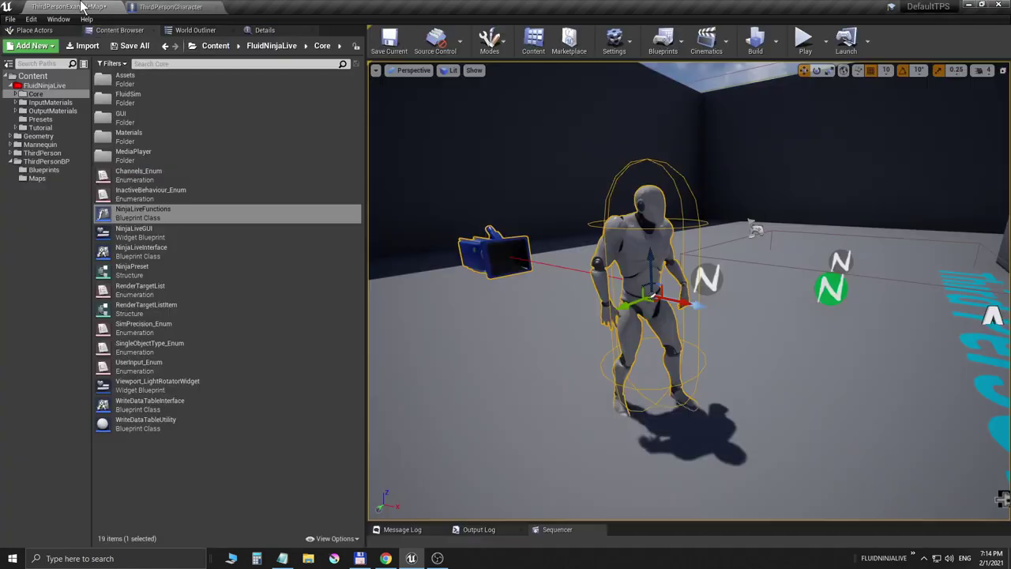
left_click(12, 20)
left_click(29, 111)
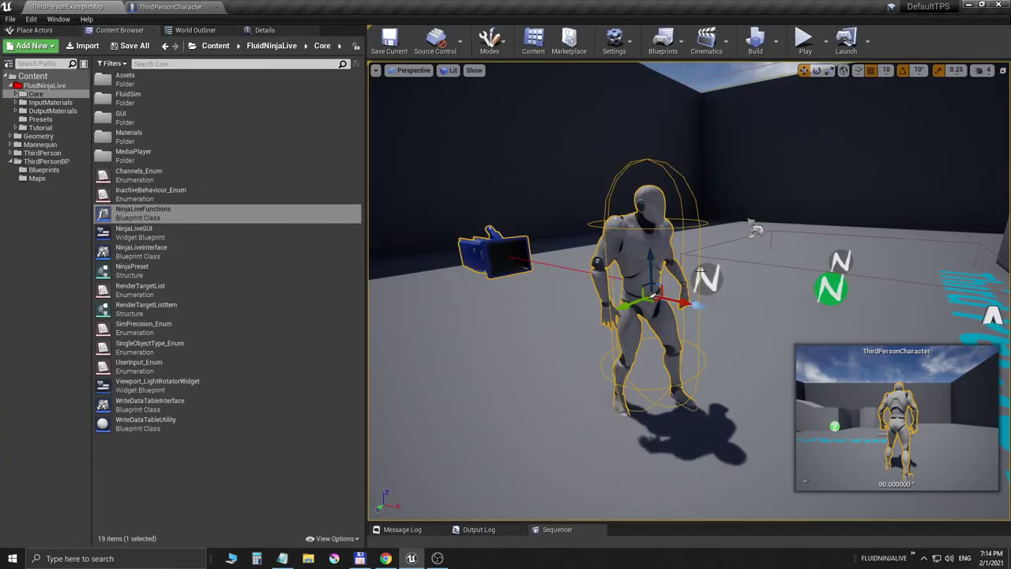
- Play the level to test the fluid effects on the character, then stop and select the character
key("alt+p")
left_click(665, 232)
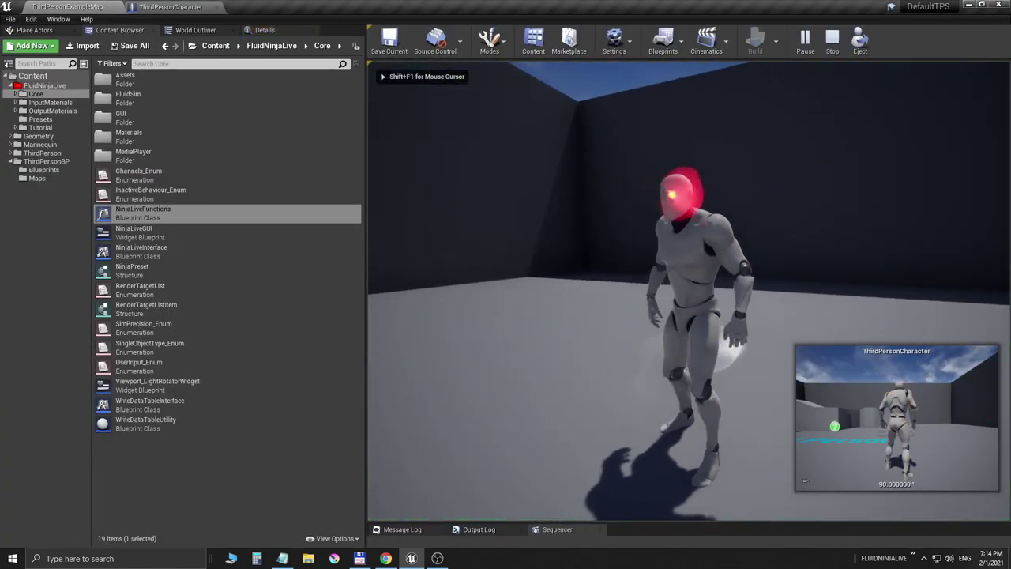
key("Escape")
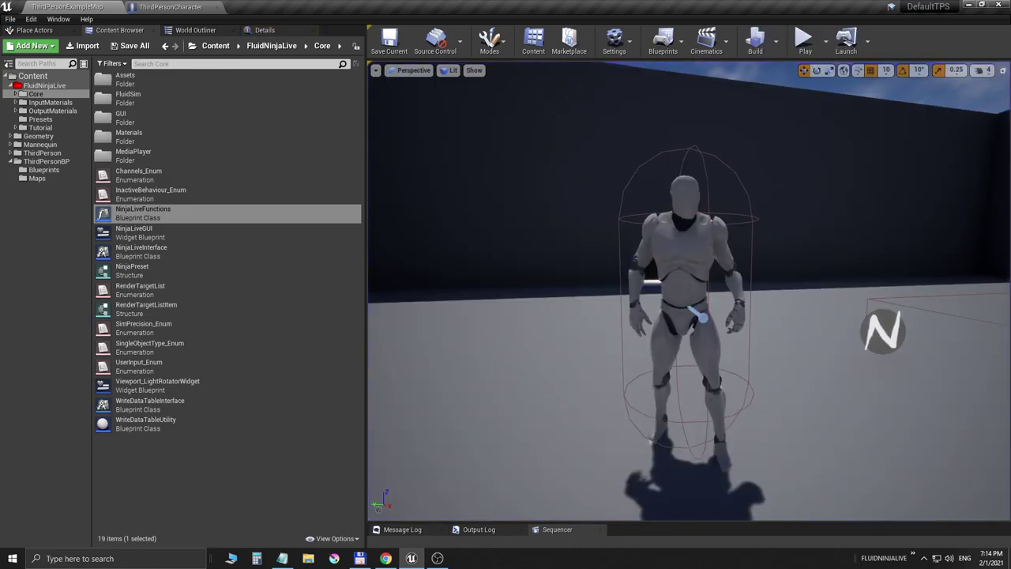
left_click(685, 268)
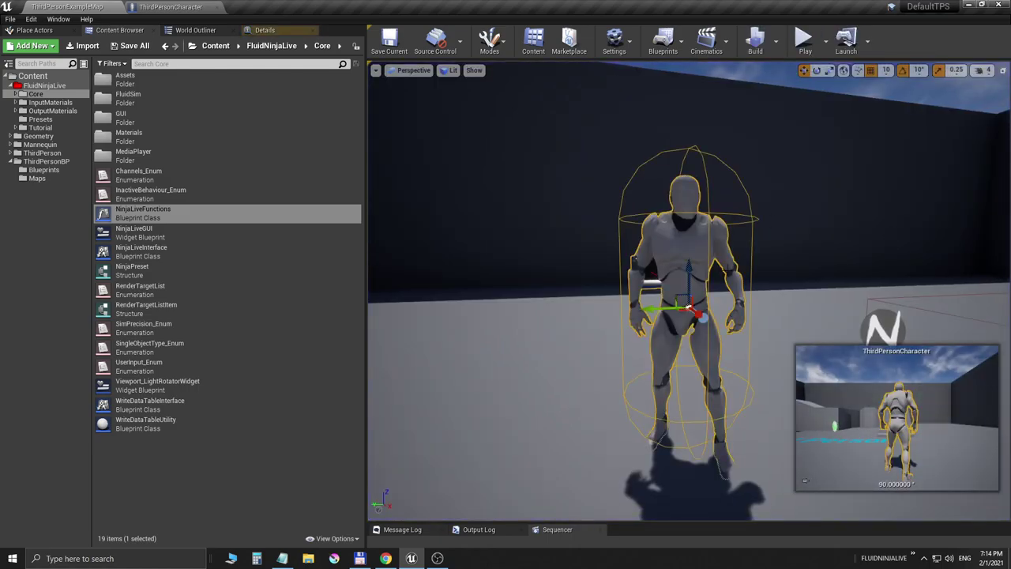
- In the ThirdPersonCharacter blueprint, turn off Single Target Mode for NinjaLiveComponent2 and NinjaLiveComponent1, and compile
left_click(172, 7)
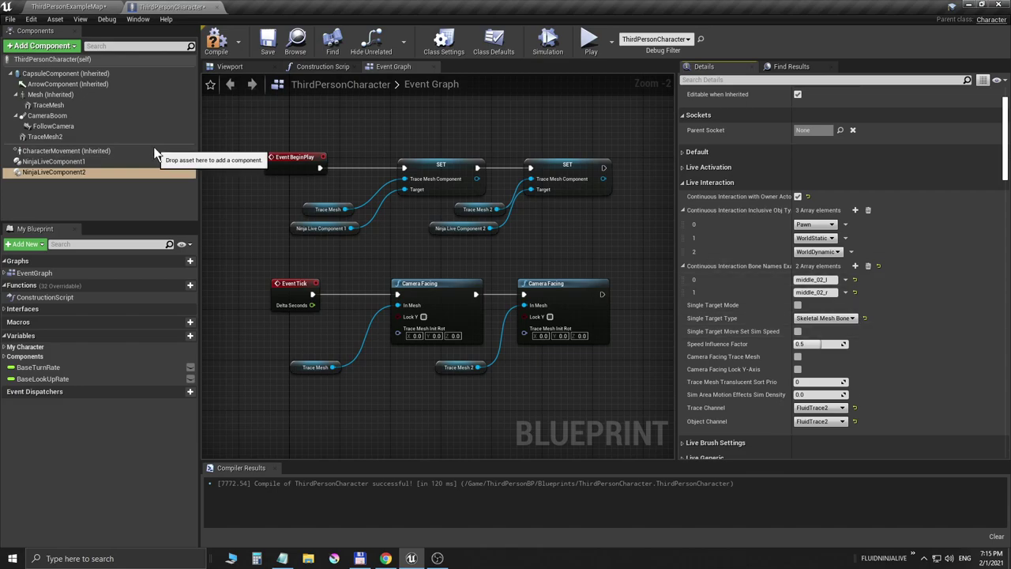
left_click(133, 162)
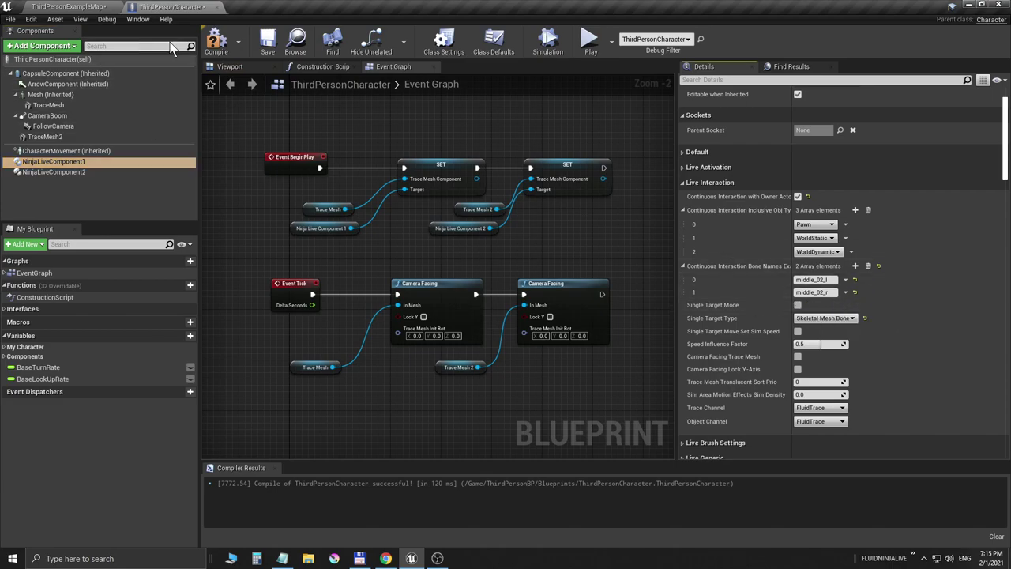
left_click(216, 41)
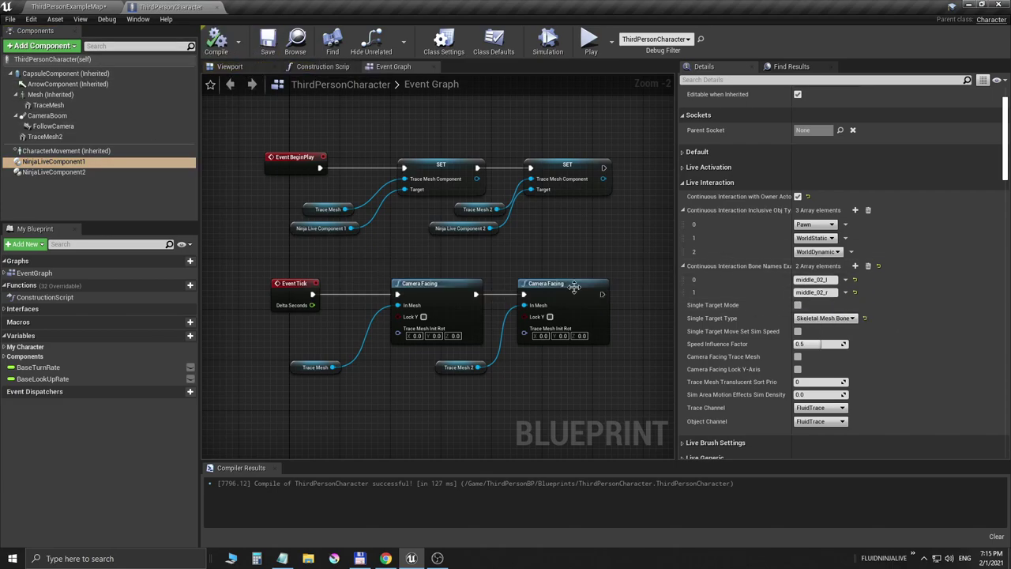
- Review the settings of NinjaLiveComponent2, NinjaLiveComponent1 and TraceMesh2 in the ThirdPersonCharacter blueprint
right_click_drag(608, 248, 605, 263)
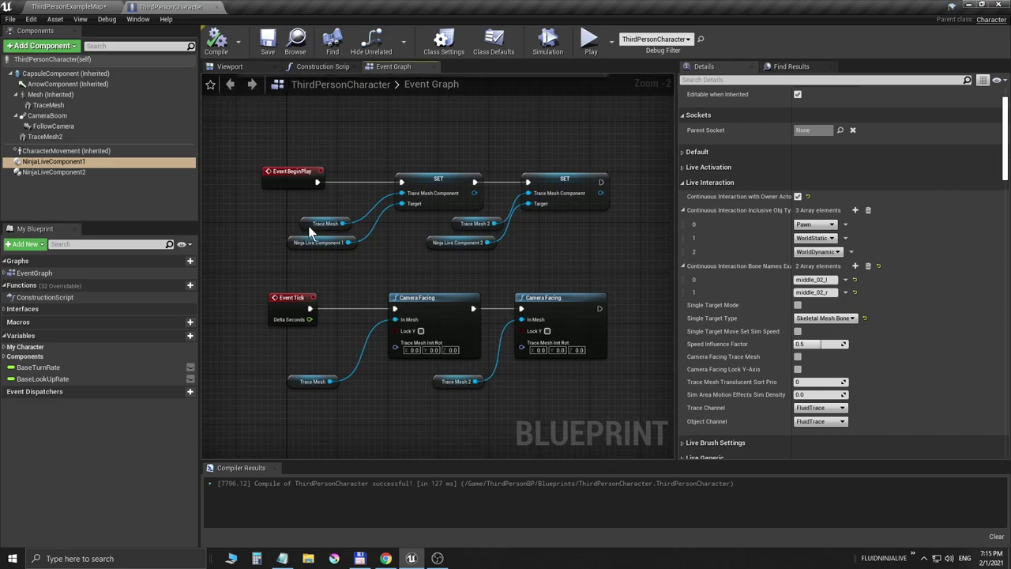
left_click(76, 171)
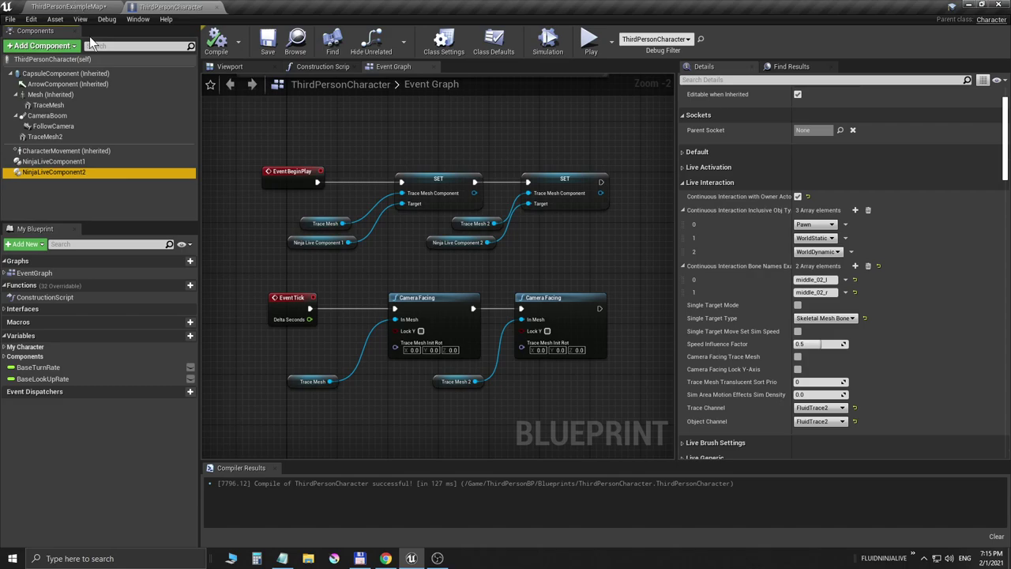
left_click(79, 161)
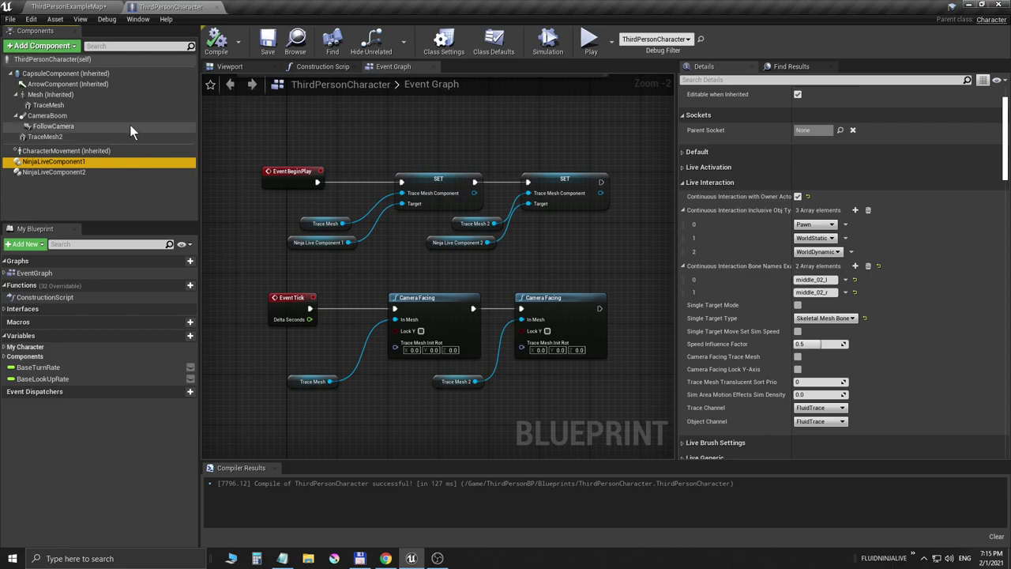
left_click(63, 138)
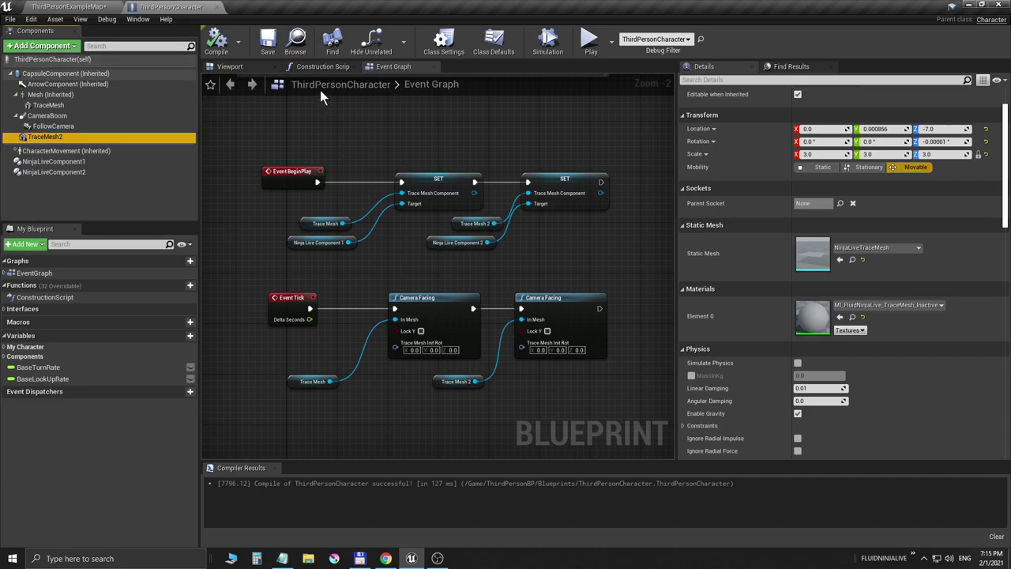
- Return to the ThirdPersonExampleMap level and save everything
left_click(49, 8)
left_click(11, 18)
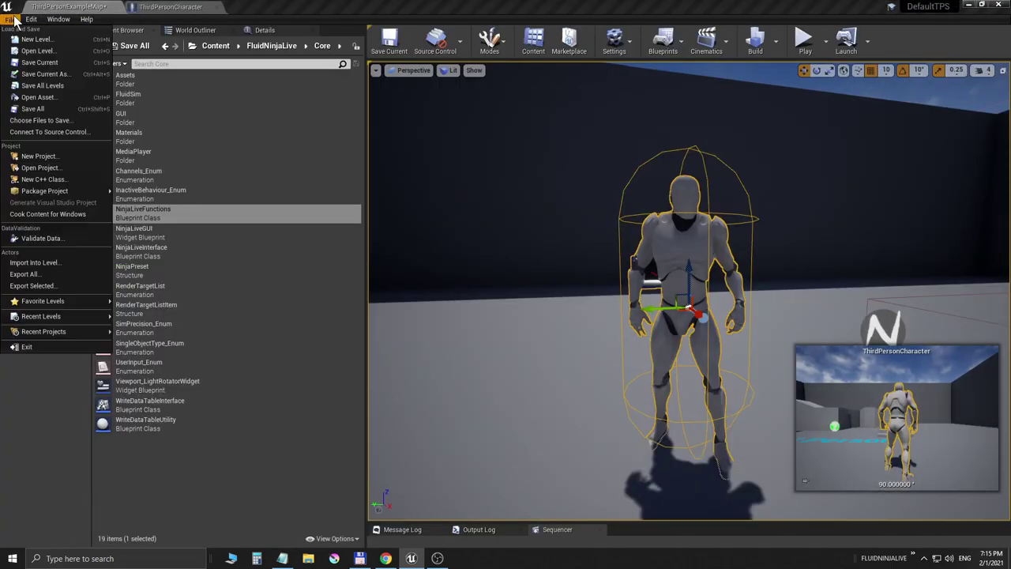
left_click(35, 96)
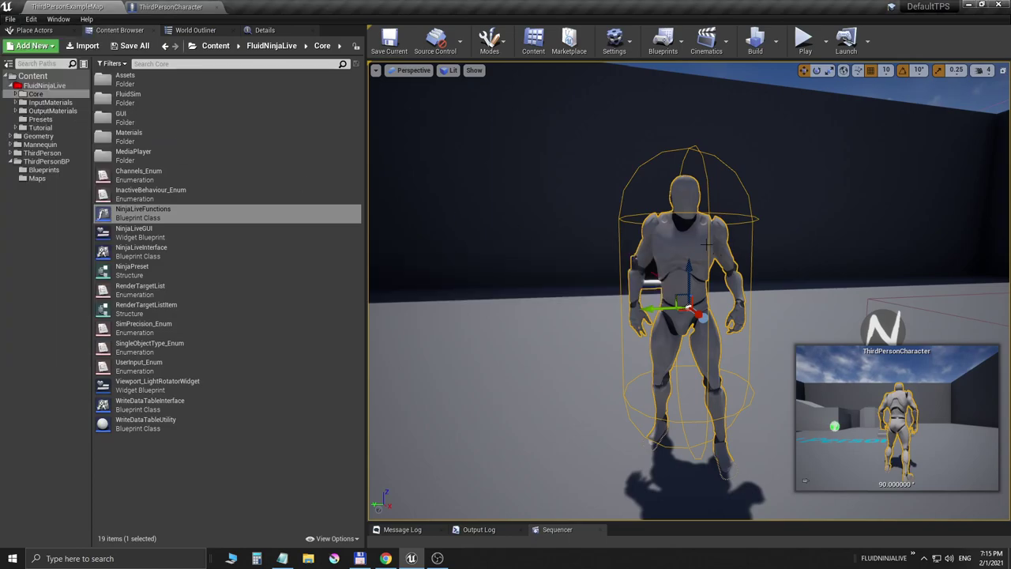
- Inspect the Live Interaction settings of NinjaLiveComponent1 and NinjaLiveComponent2 on the character placed in the level
left_click(264, 30)
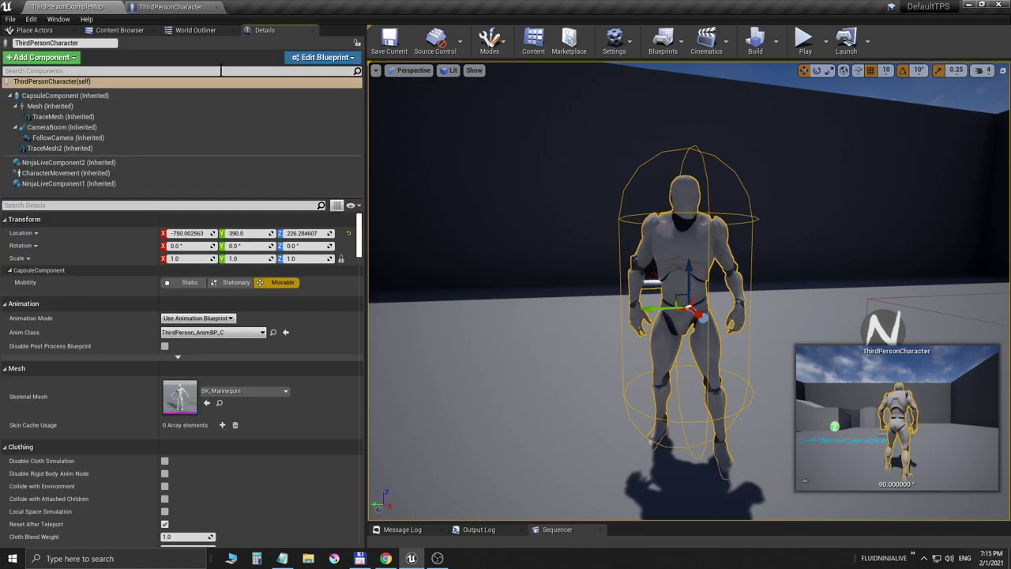
left_click(91, 183)
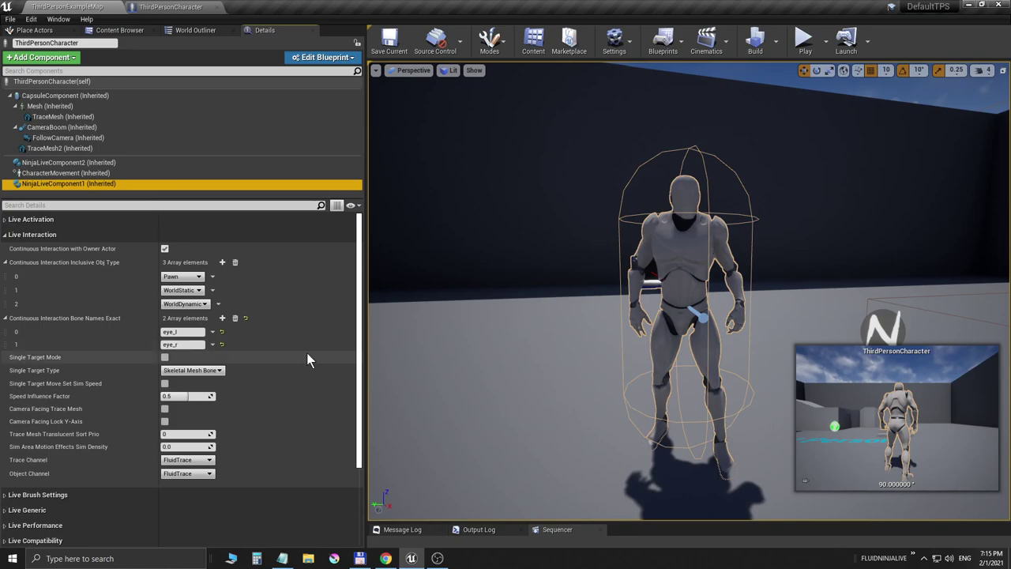
left_click(113, 164)
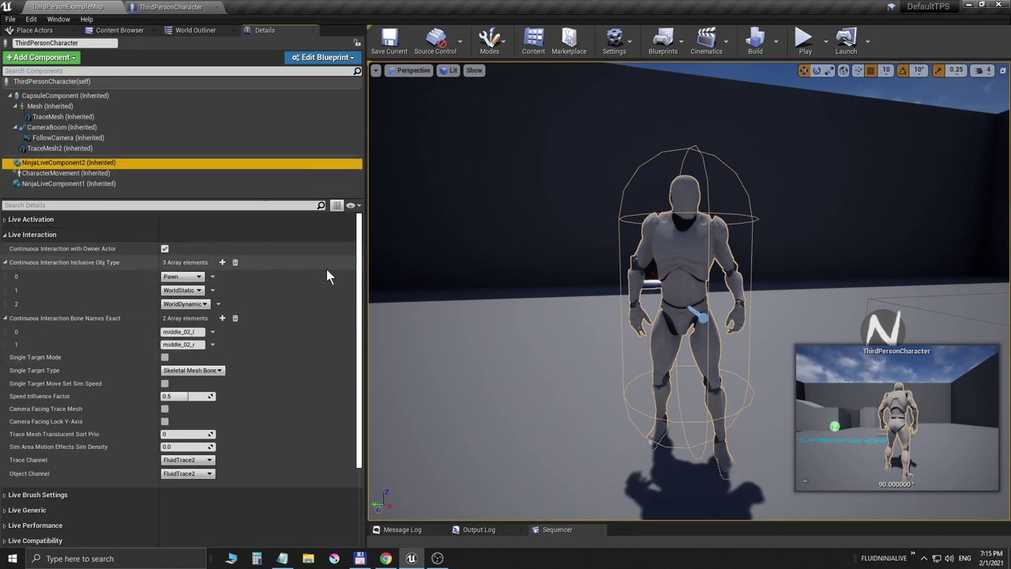
- Play the level to examine the fluid effects at the character's eyes and hands, then stop playing
left_click(803, 39)
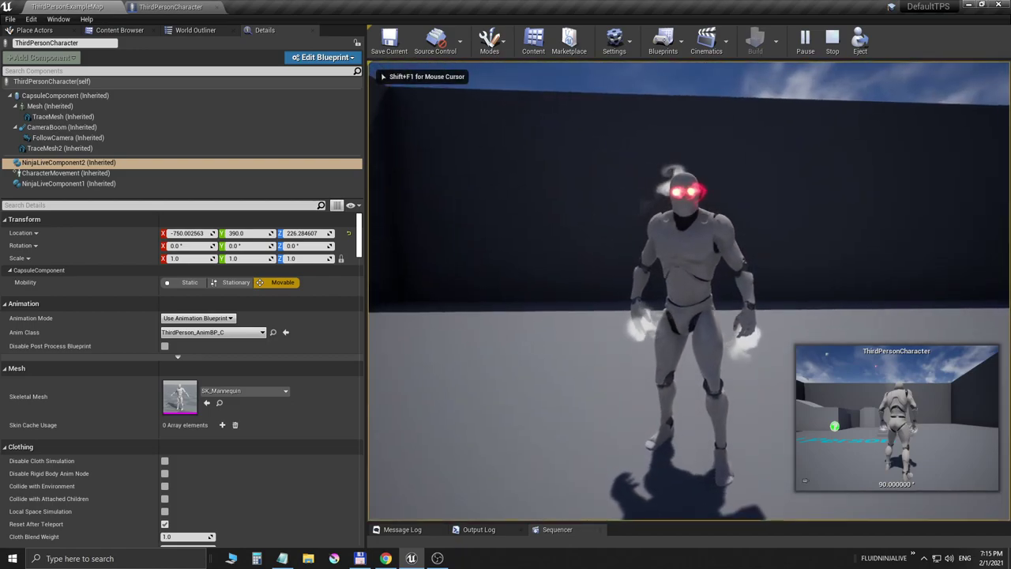
key("shift+F1")
left_click(908, 217)
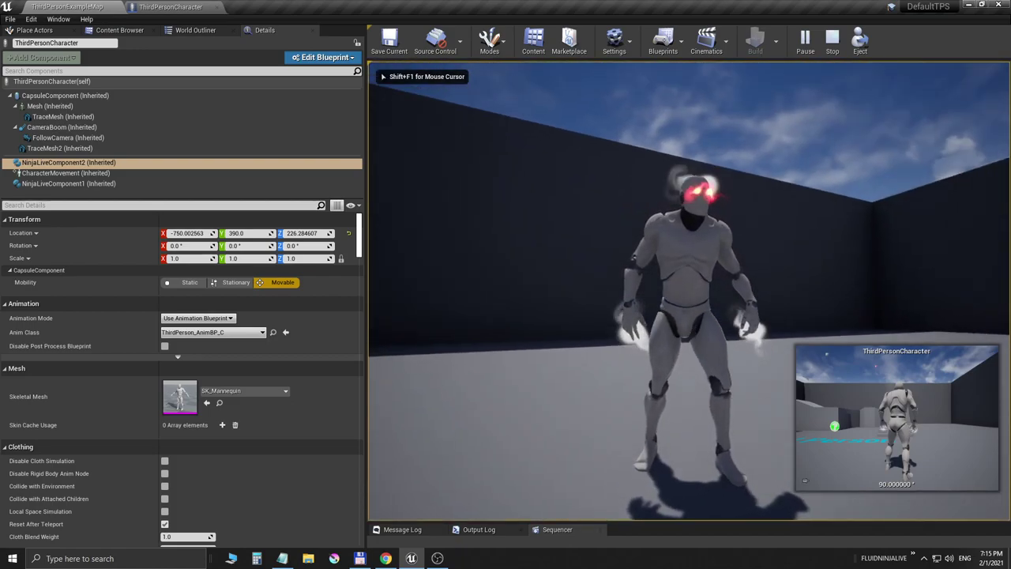
key("shift+F1")
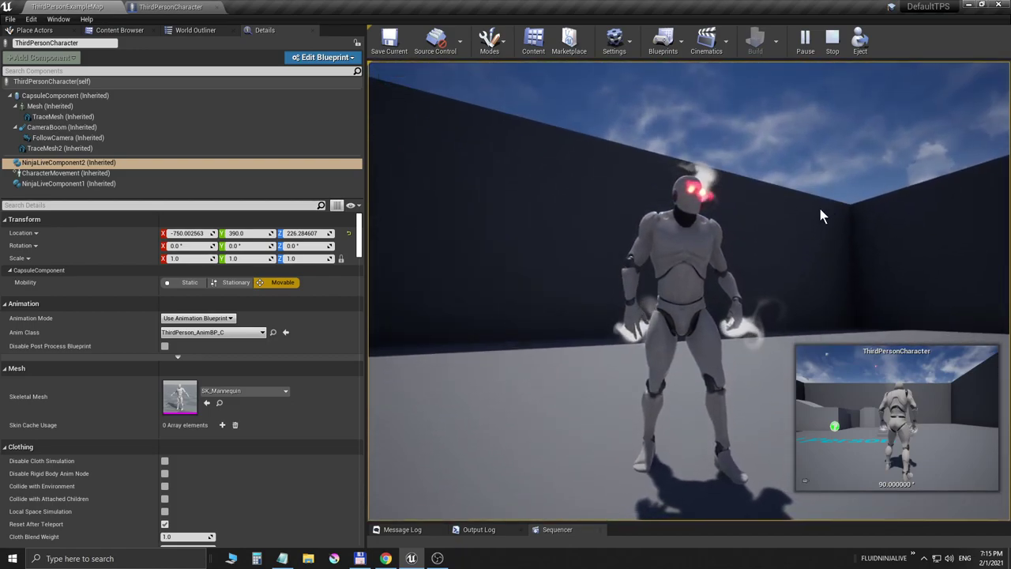
left_click(781, 221)
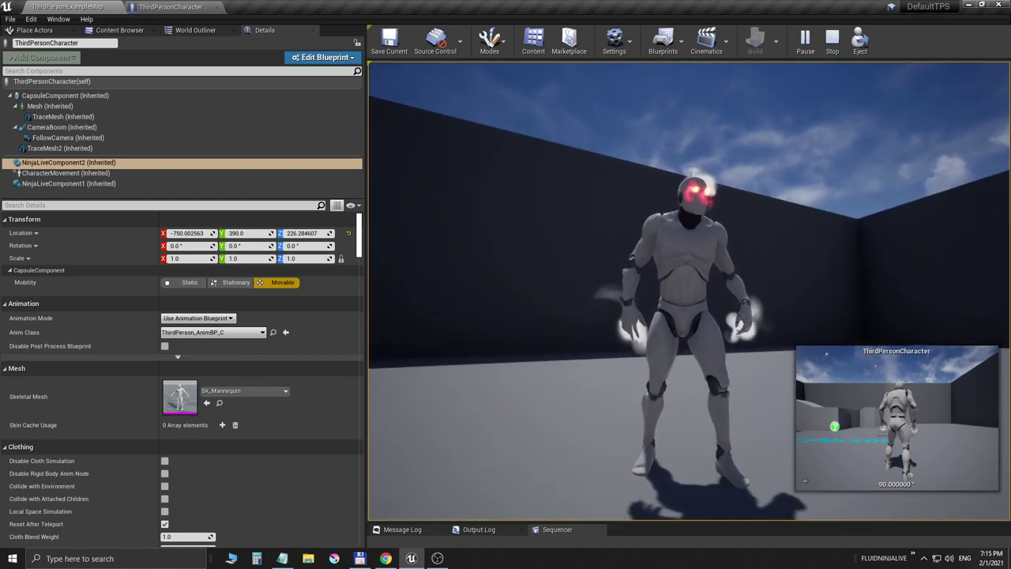
key("Escape")
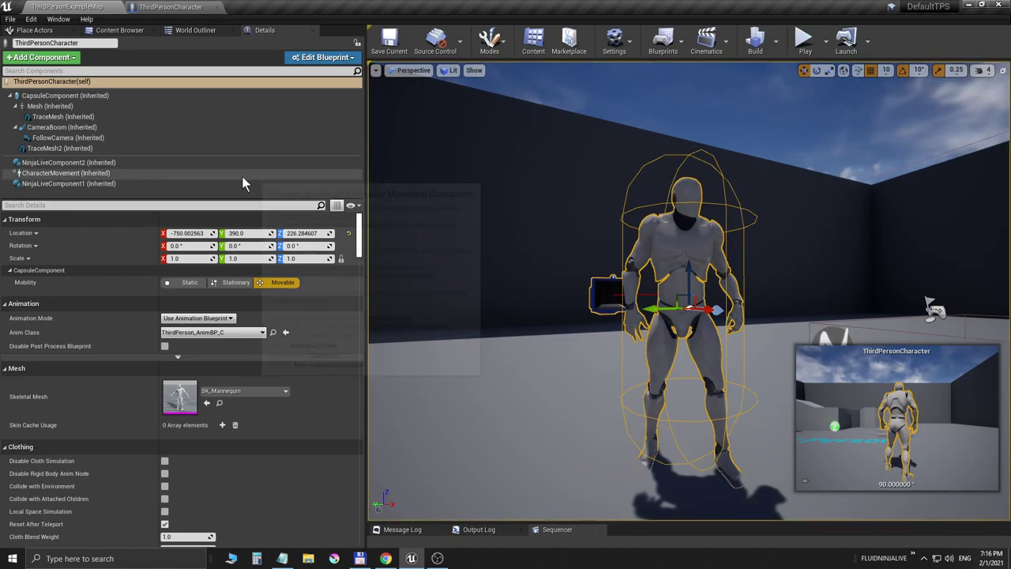
- Remove WorldStatic and WorldDynamic from the Continuous Interaction Inclusive Obj Type array of NinjaLiveComponent1, keeping only Pawn
left_click(103, 184)
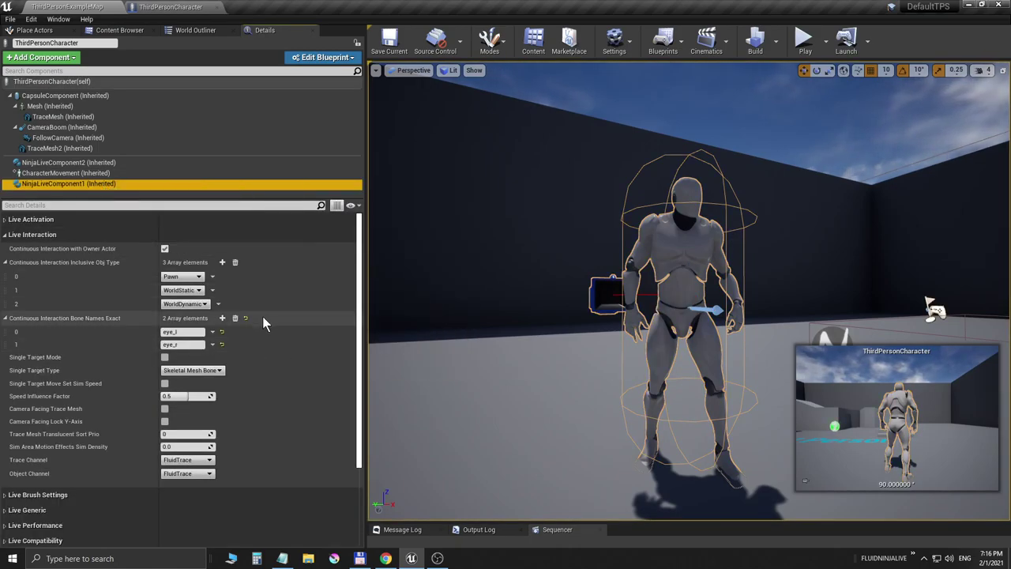
left_click(213, 288)
left_click(230, 310)
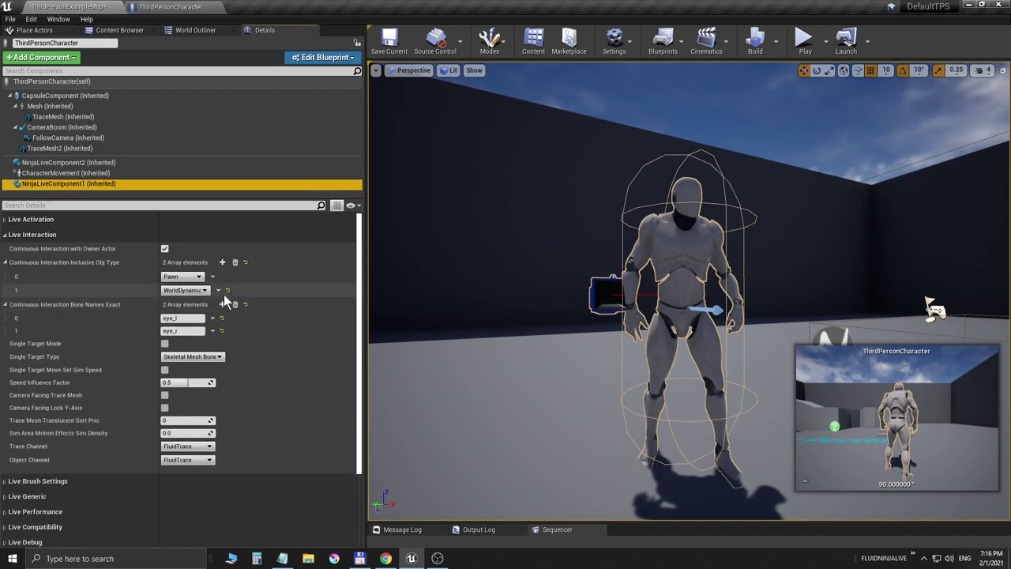
left_click(219, 289)
left_click(235, 309)
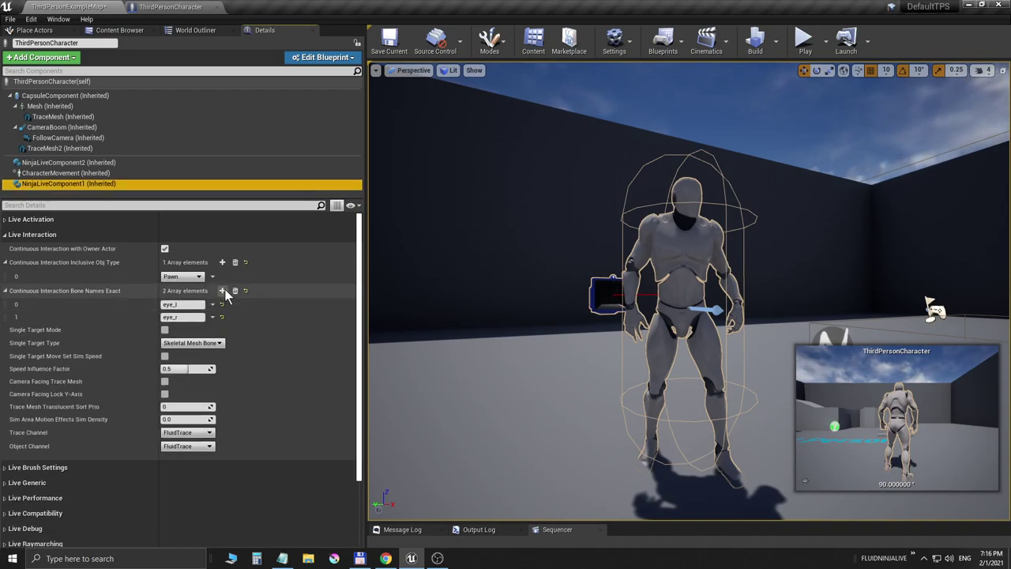
left_click(186, 317)
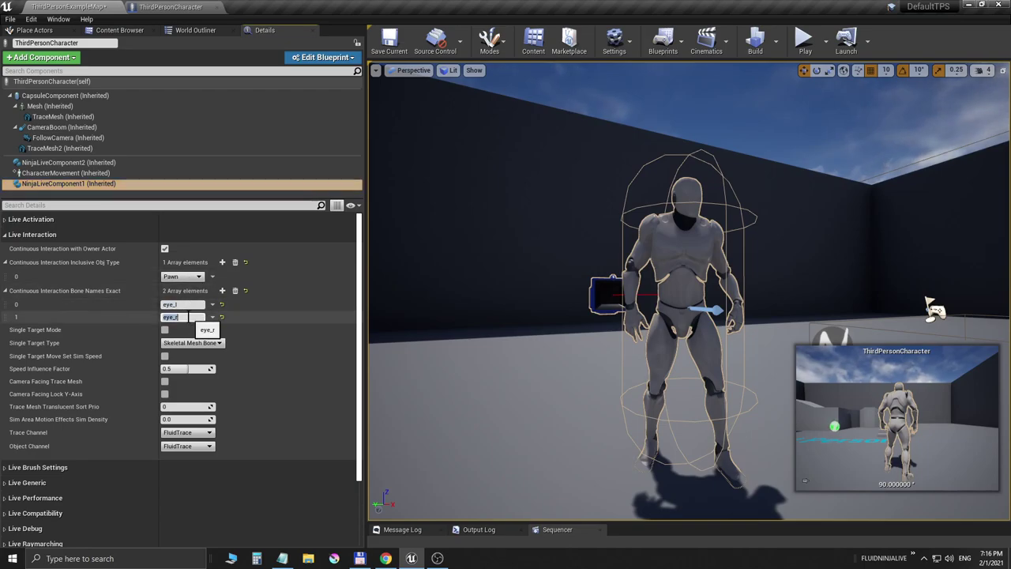
- Remove WorldStatic and WorldDynamic from the Continuous Interaction Inclusive Obj Type array of NinjaLiveComponent2, keeping only Pawn, and save everything
left_click(33, 163)
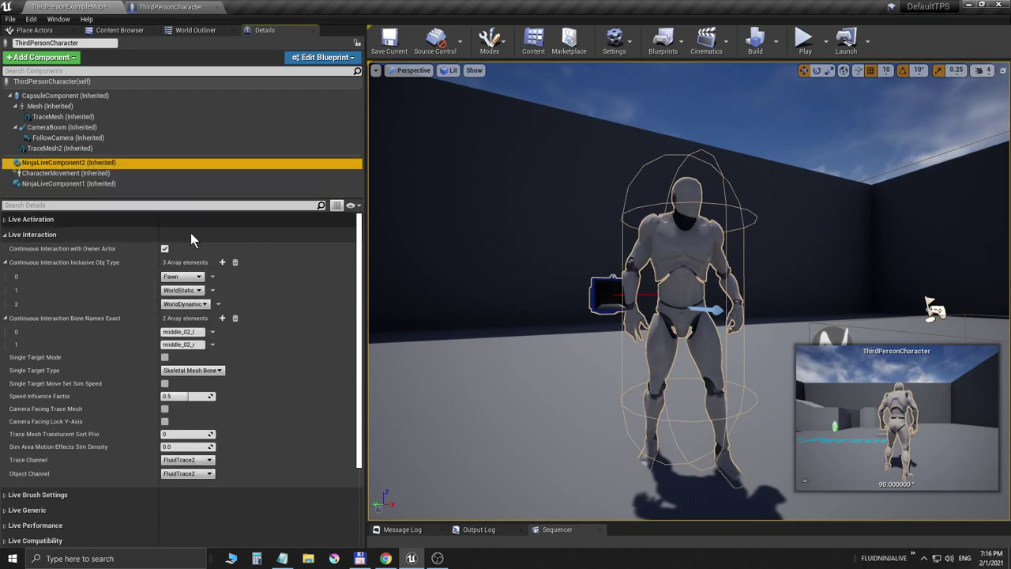
left_click(214, 290)
left_click(227, 311)
left_click(218, 290)
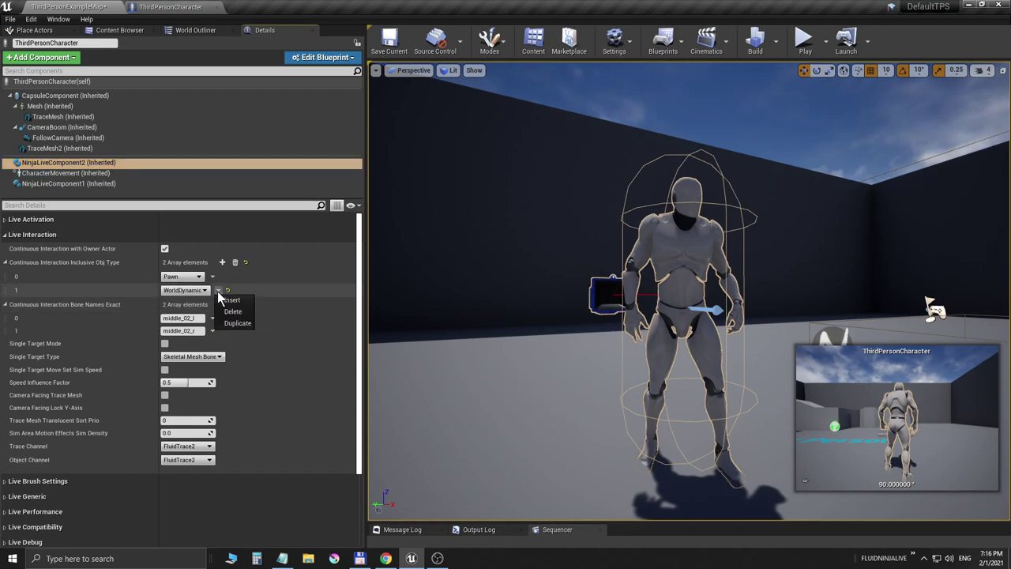
left_click(233, 311)
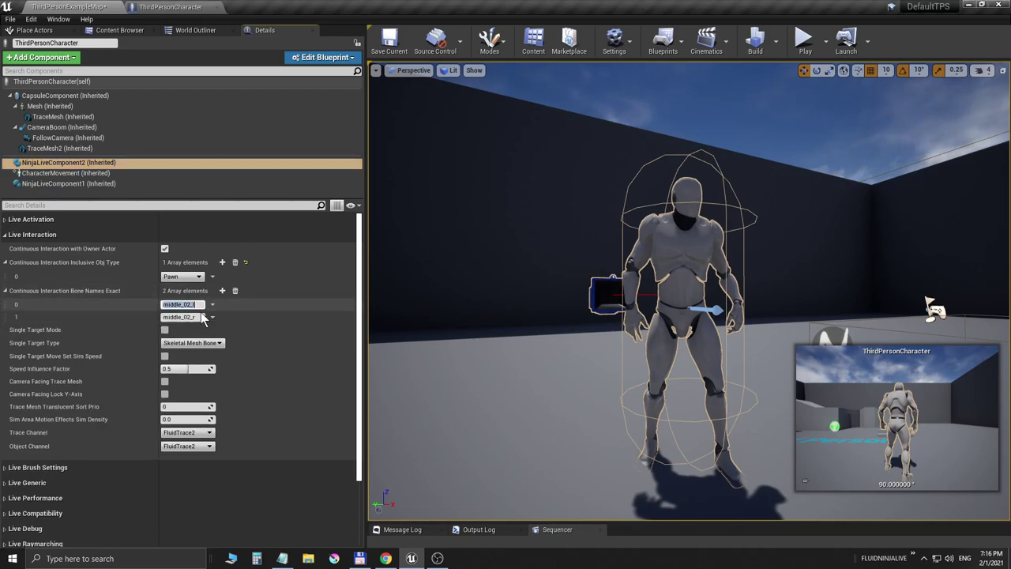
left_click(202, 316)
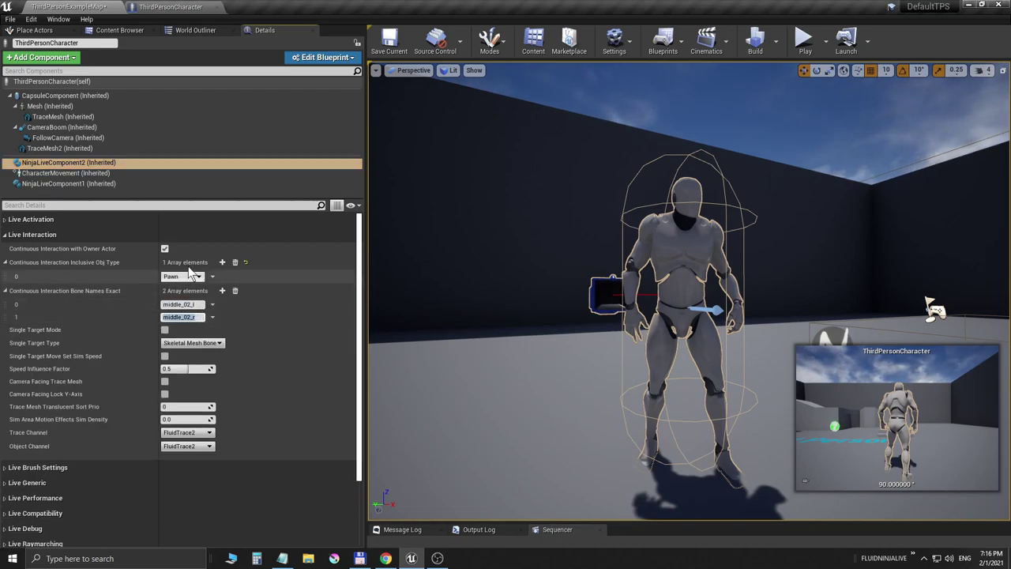
left_click(11, 19)
left_click(36, 110)
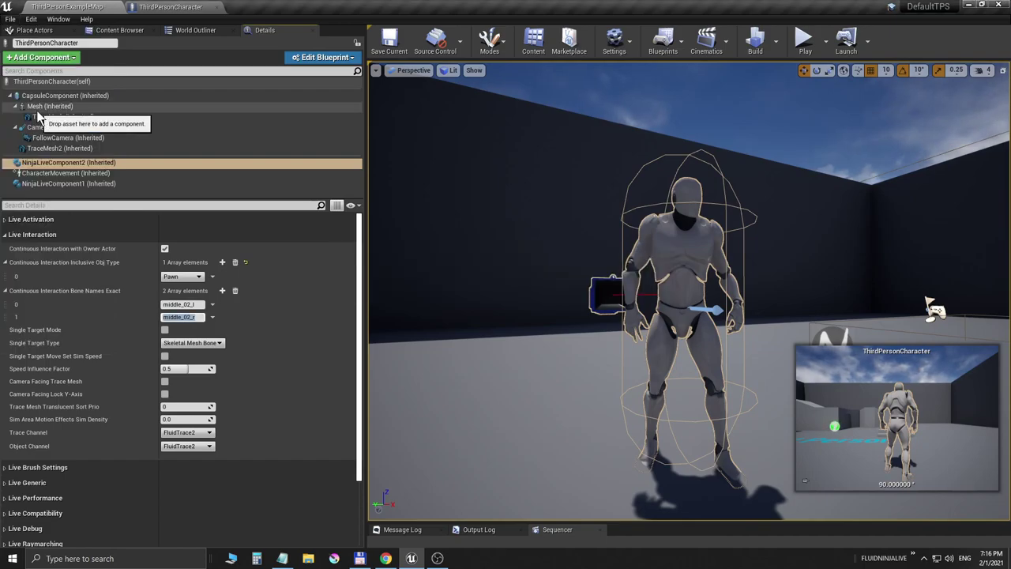
- Play the level with the Pawn-only interaction settings, make the character jump to check the effects, and stop playing
key("alt+p")
left_click(604, 221)
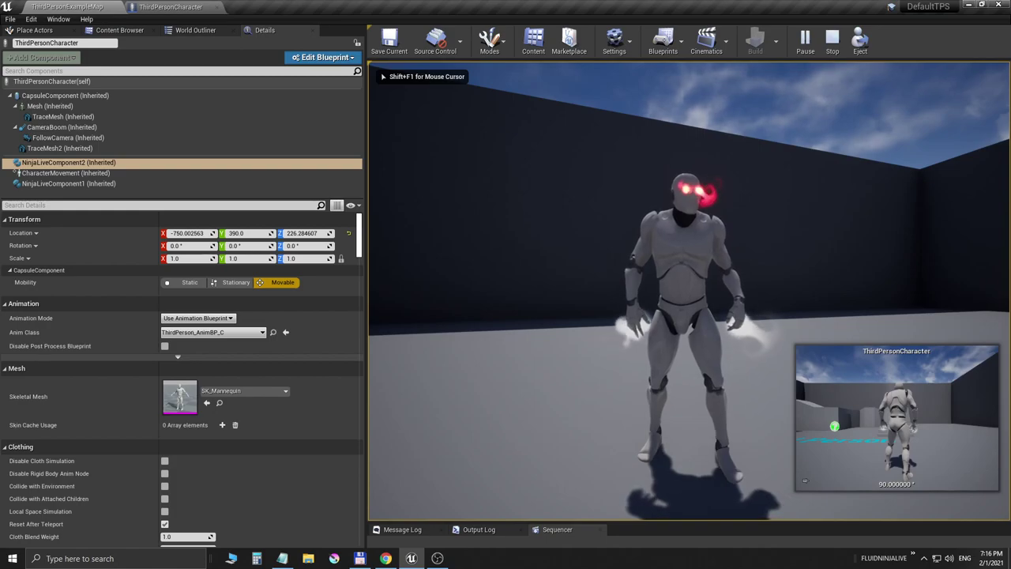
key("space")
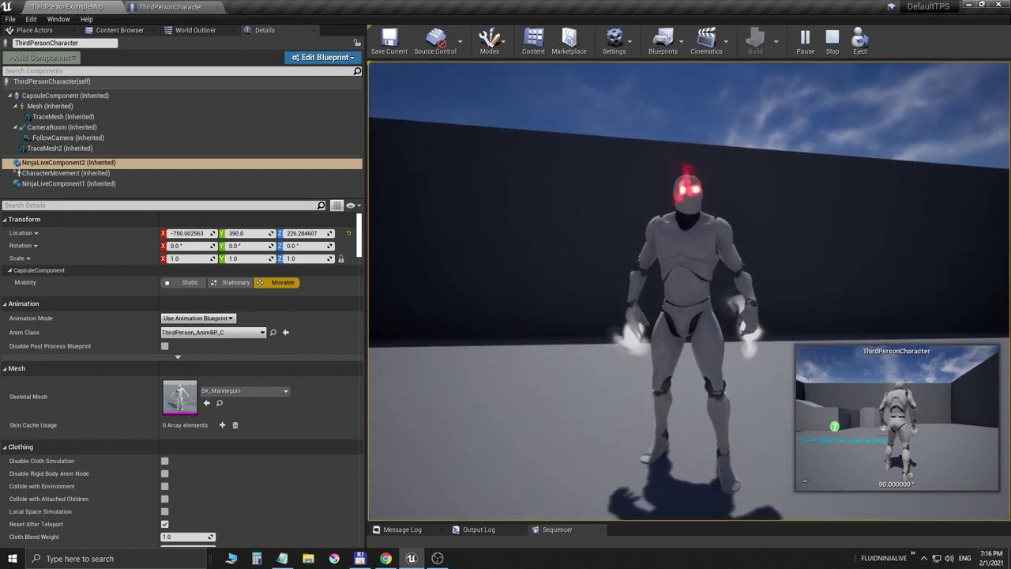
key("shift+F1")
left_click(784, 233)
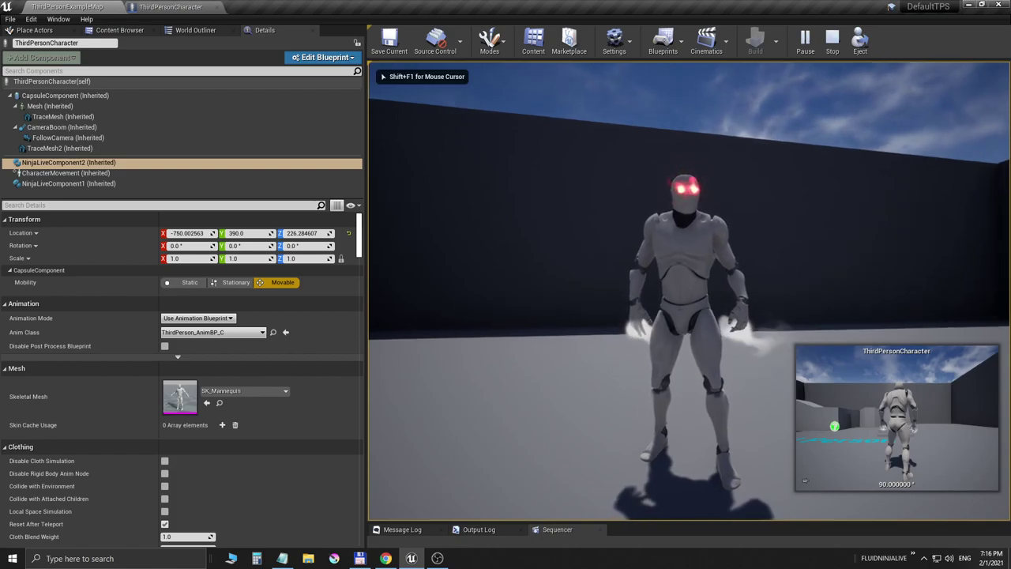
key("shift+F1")
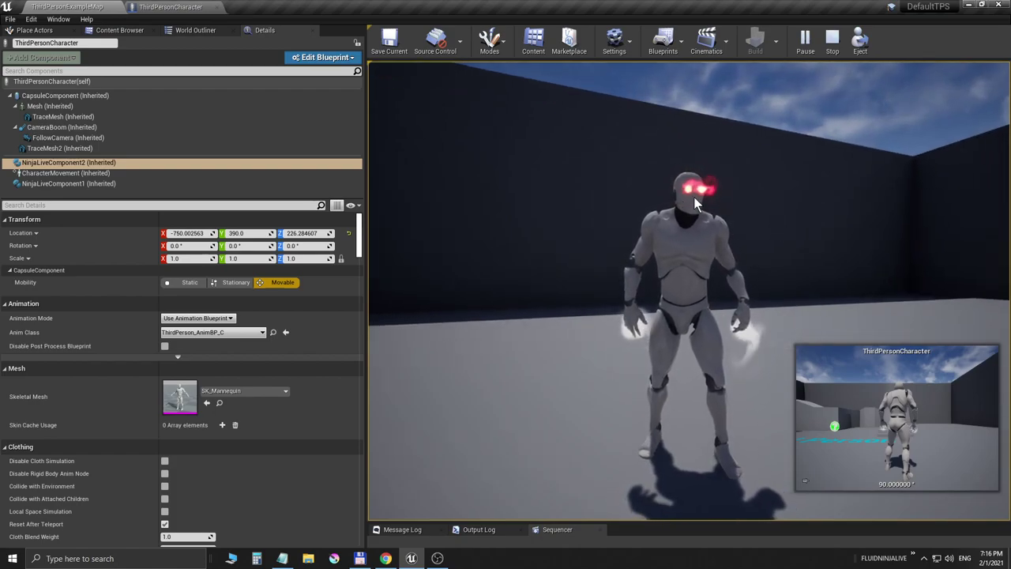
key("Escape")
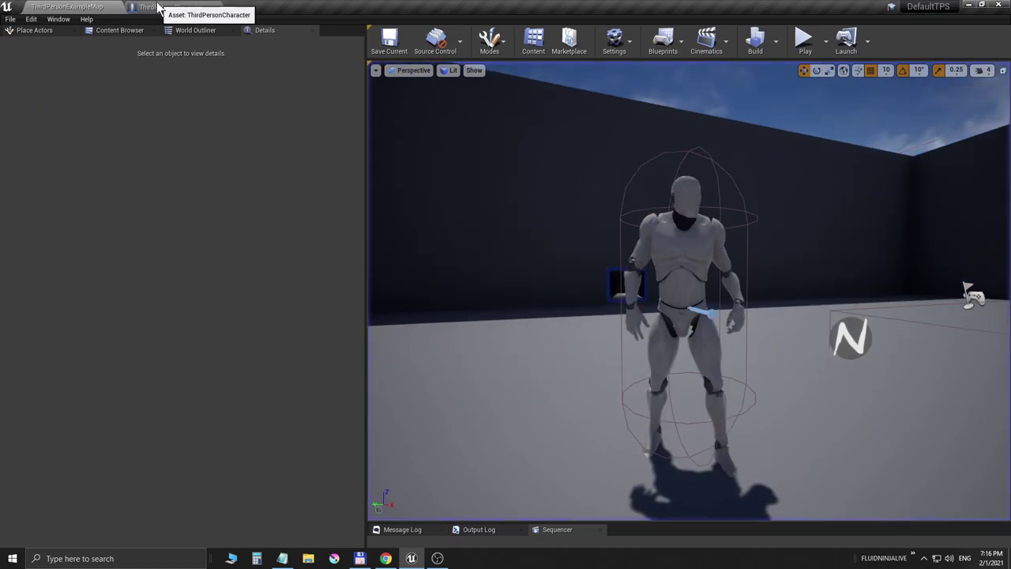
- Return to the ThirdPersonCharacter blueprint and inspect NinjaLiveComponent2, TraceMesh2 and TraceMesh
left_click(161, 7)
left_click(88, 172)
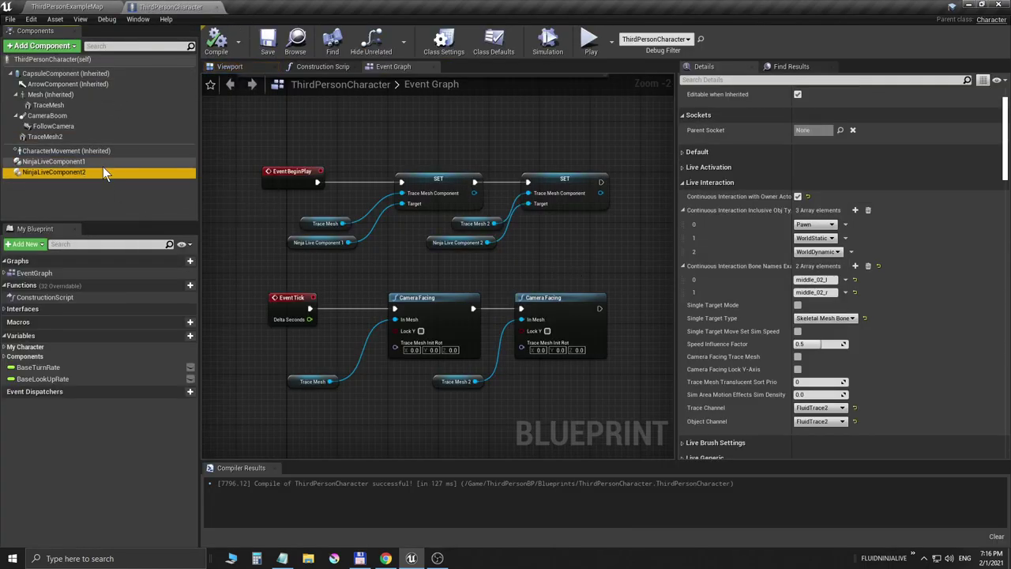
left_click(66, 136)
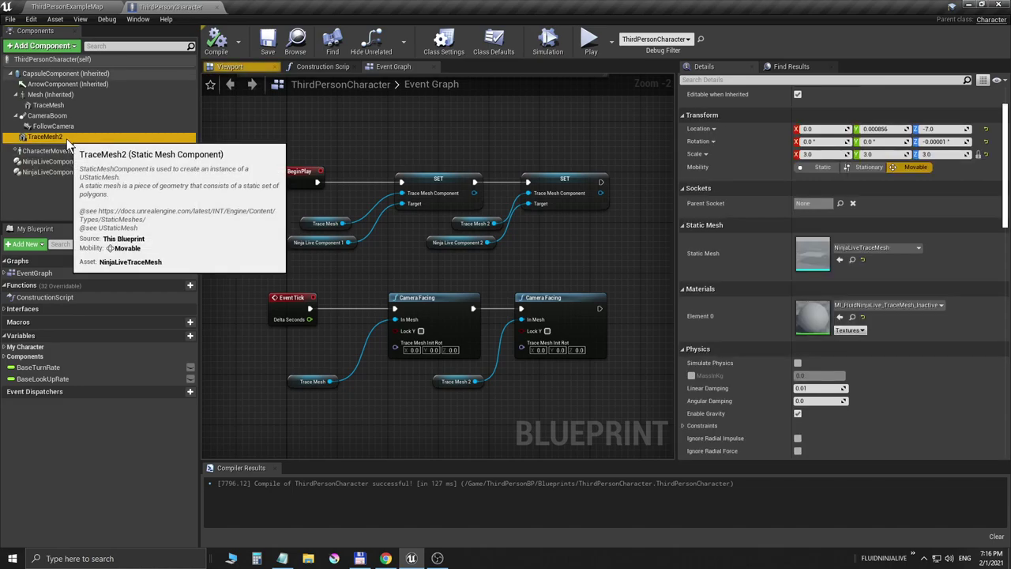
left_click(61, 105)
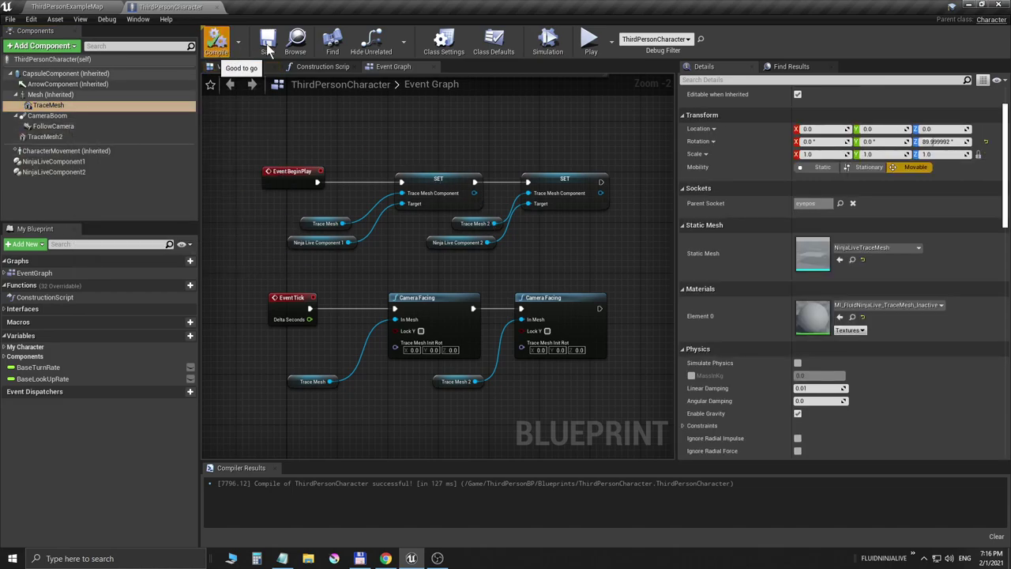
- Go back to the ThirdPersonExampleMap level and save all project files
left_click(82, 7)
left_click(10, 19)
left_click(36, 97)
- Play the level and run the character around to observe both fluid effects in motion, then stop playing
key("alt+p")
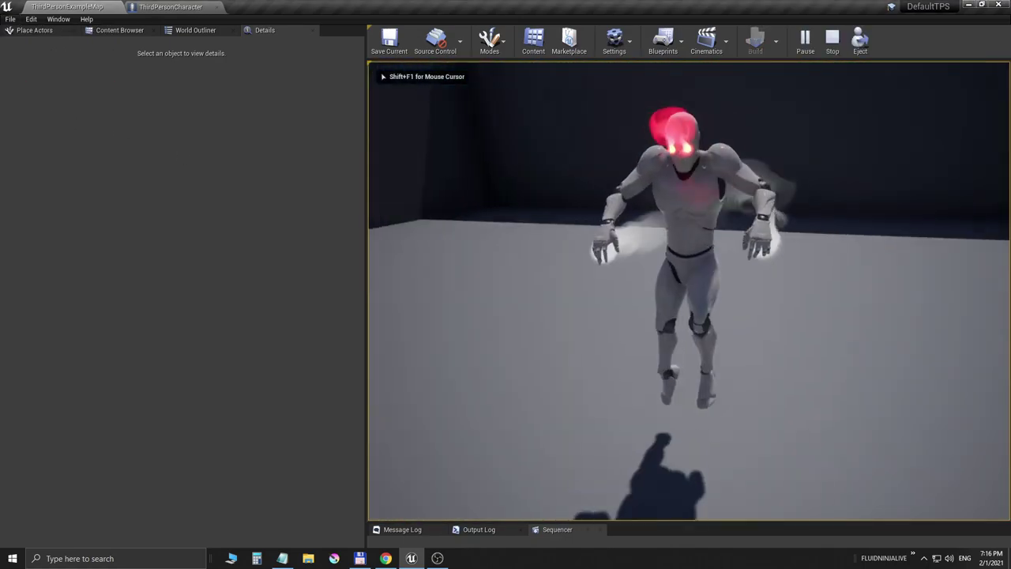
key("w")
key("d")
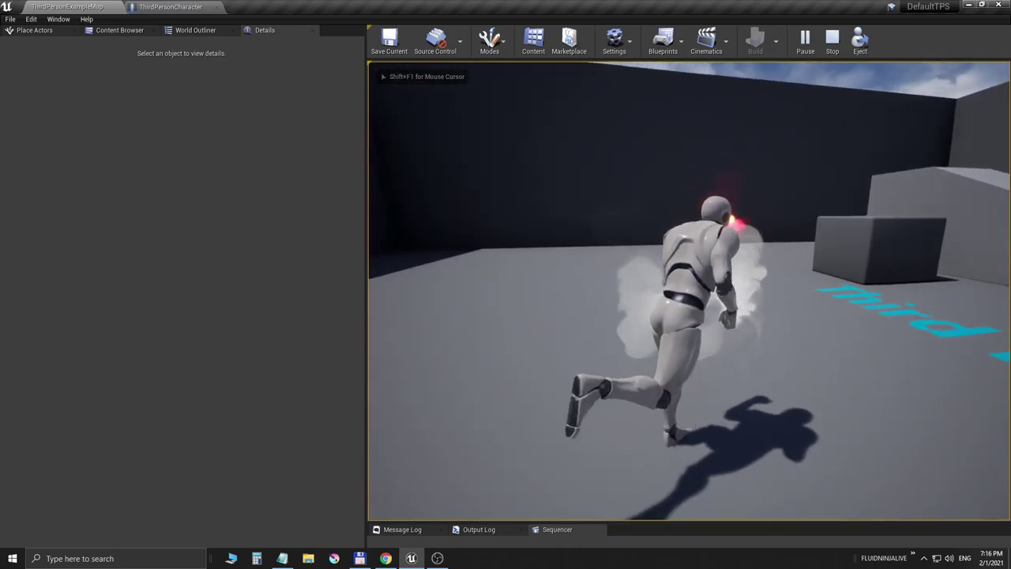
key("d")
key("s")
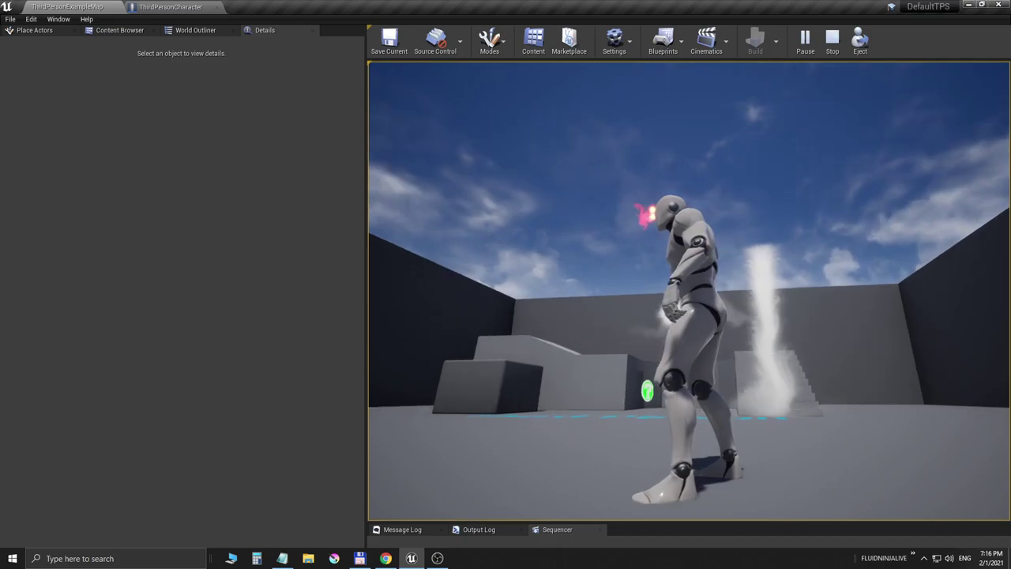
key("shift+F1")
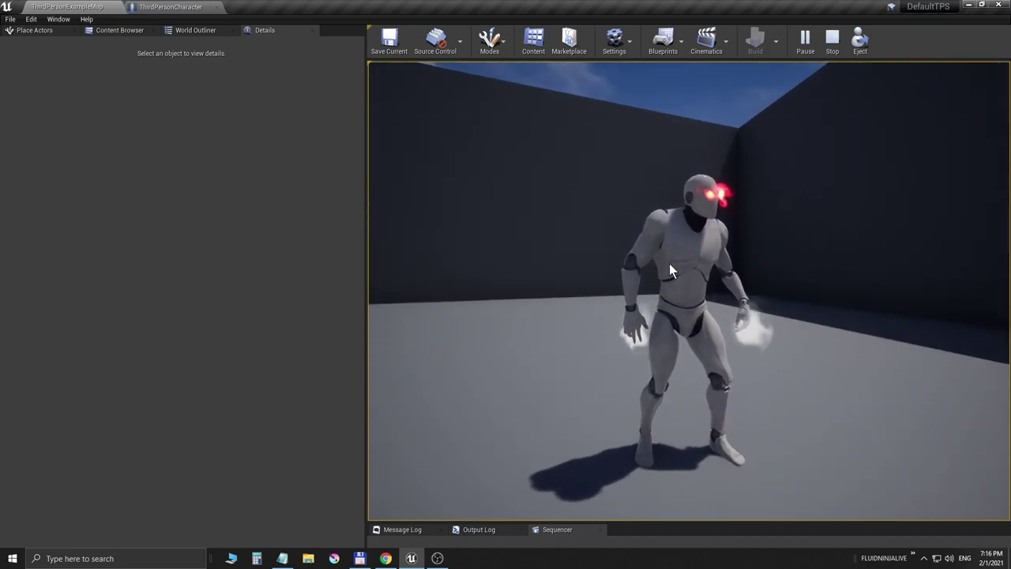
left_click(661, 263)
key("shift+F1")
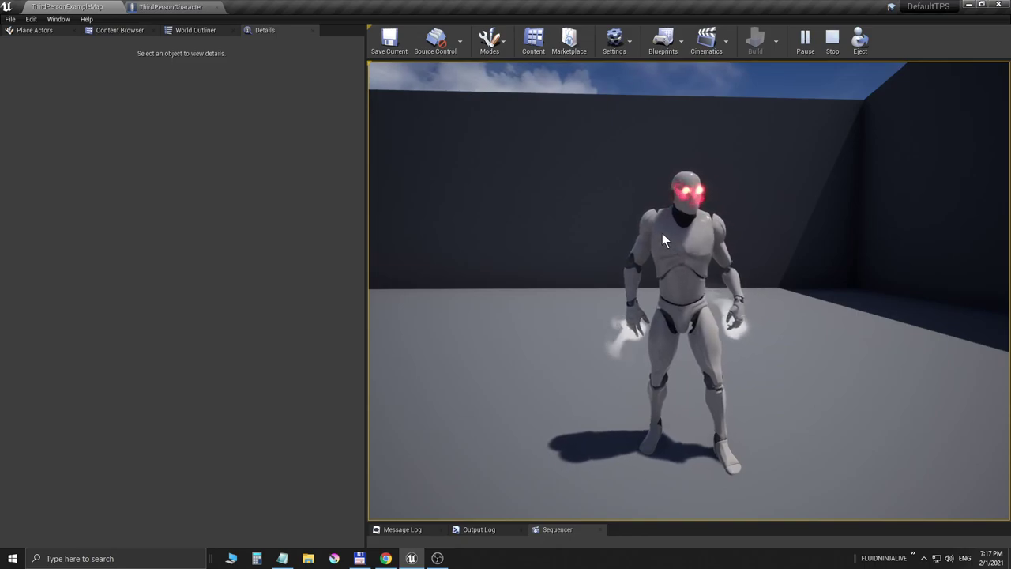
key("Escape")
right_click_drag(622, 236, 472, 284)
key("w")
right_click_drag(403, 184, 403, 222)
key("s")
key("w")
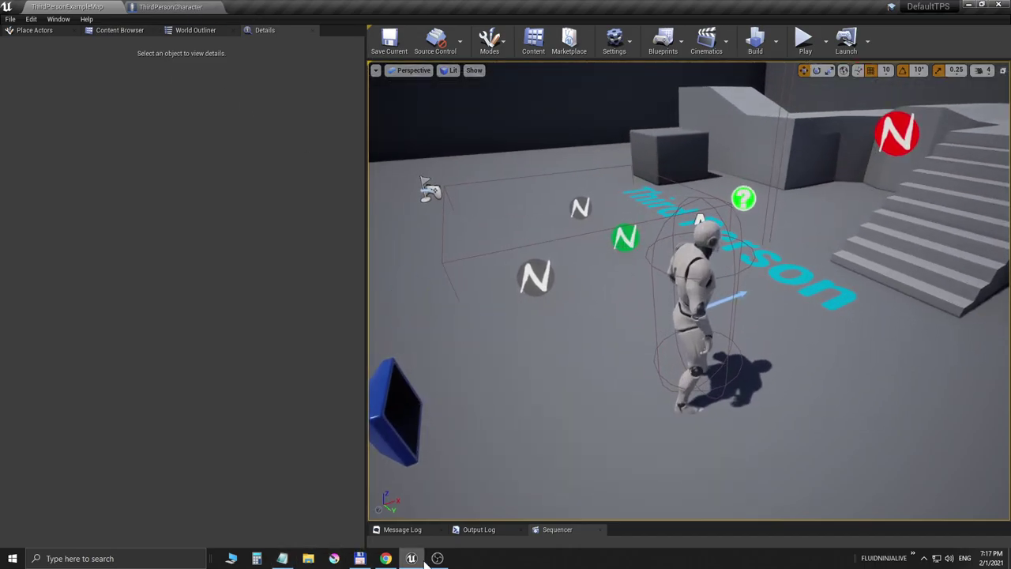
- Switch to the plan5.txt notes in Notepad and review the CHARACTER FX 4 section about multiple sim containers
left_click(293, 559)
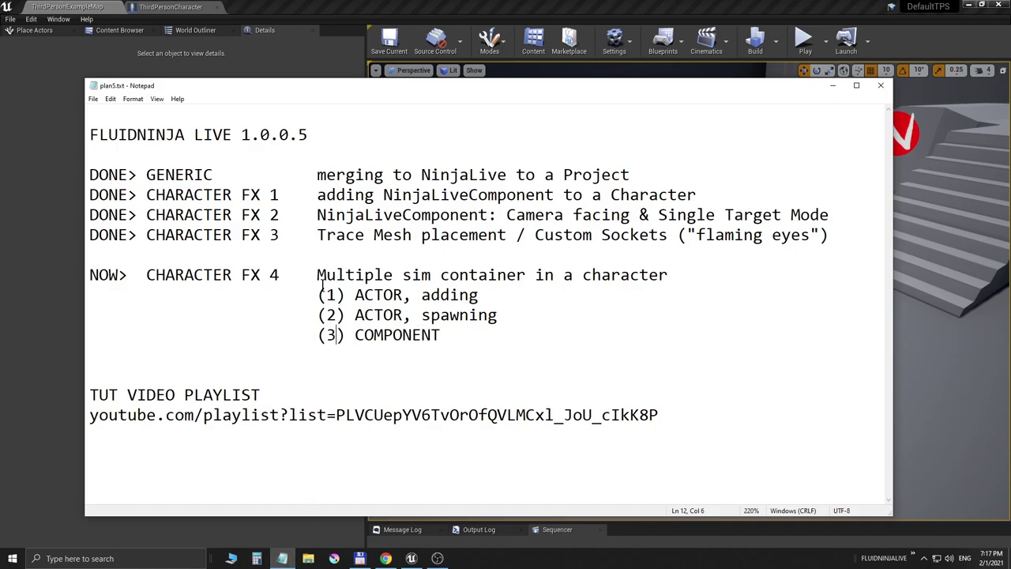
left_click_drag(146, 274, 503, 339)
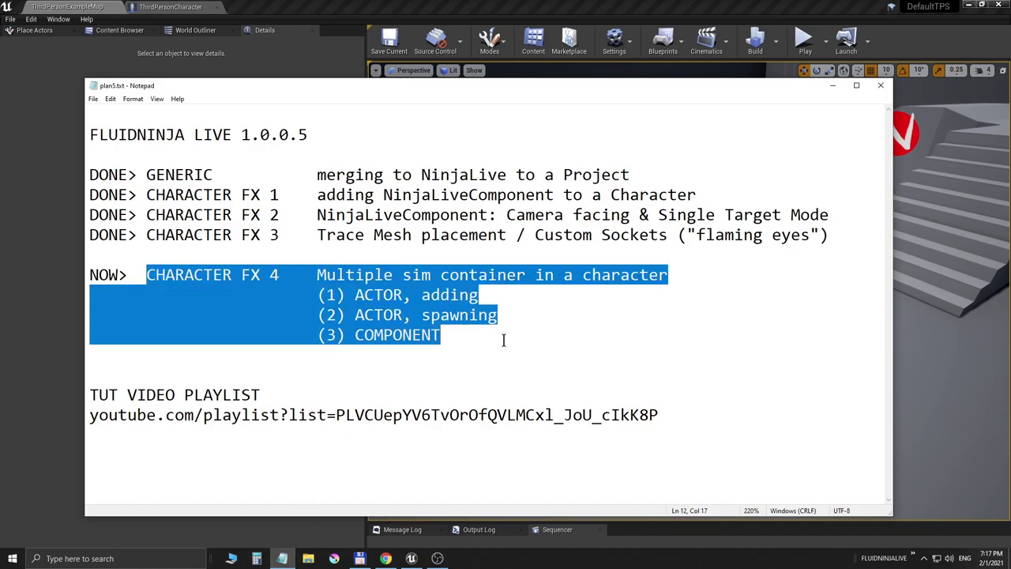
left_click(503, 339)
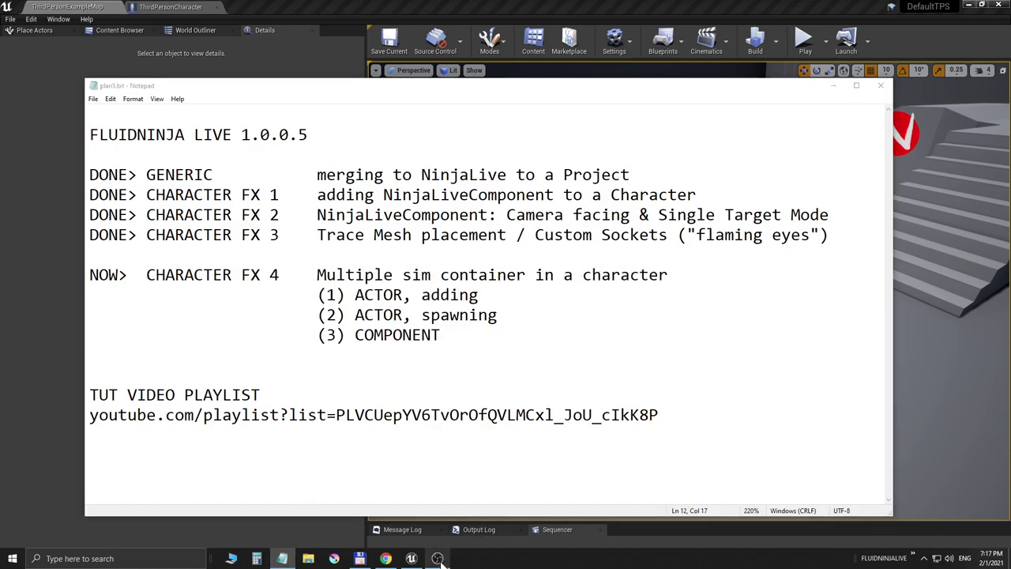